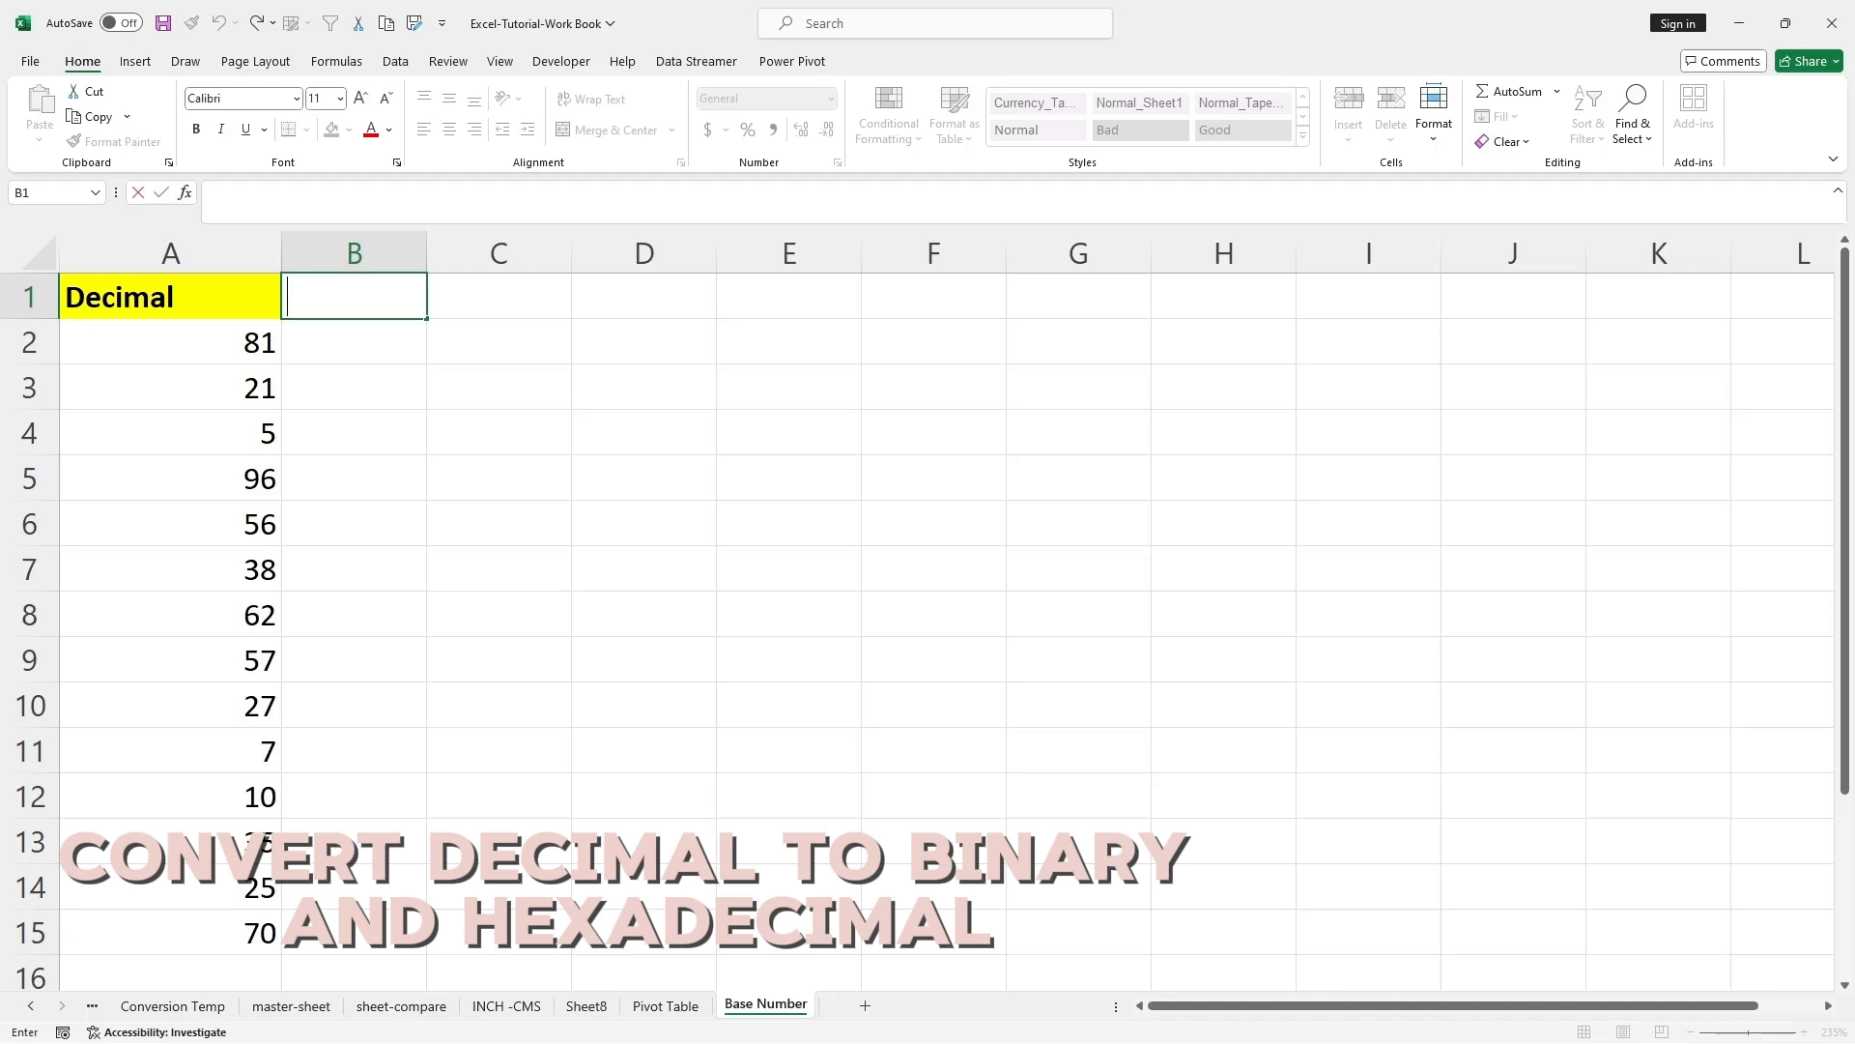
Enter the header Binary in B1 and copy the formatting of the Decimal header in A1 onto it.
text(Binar)
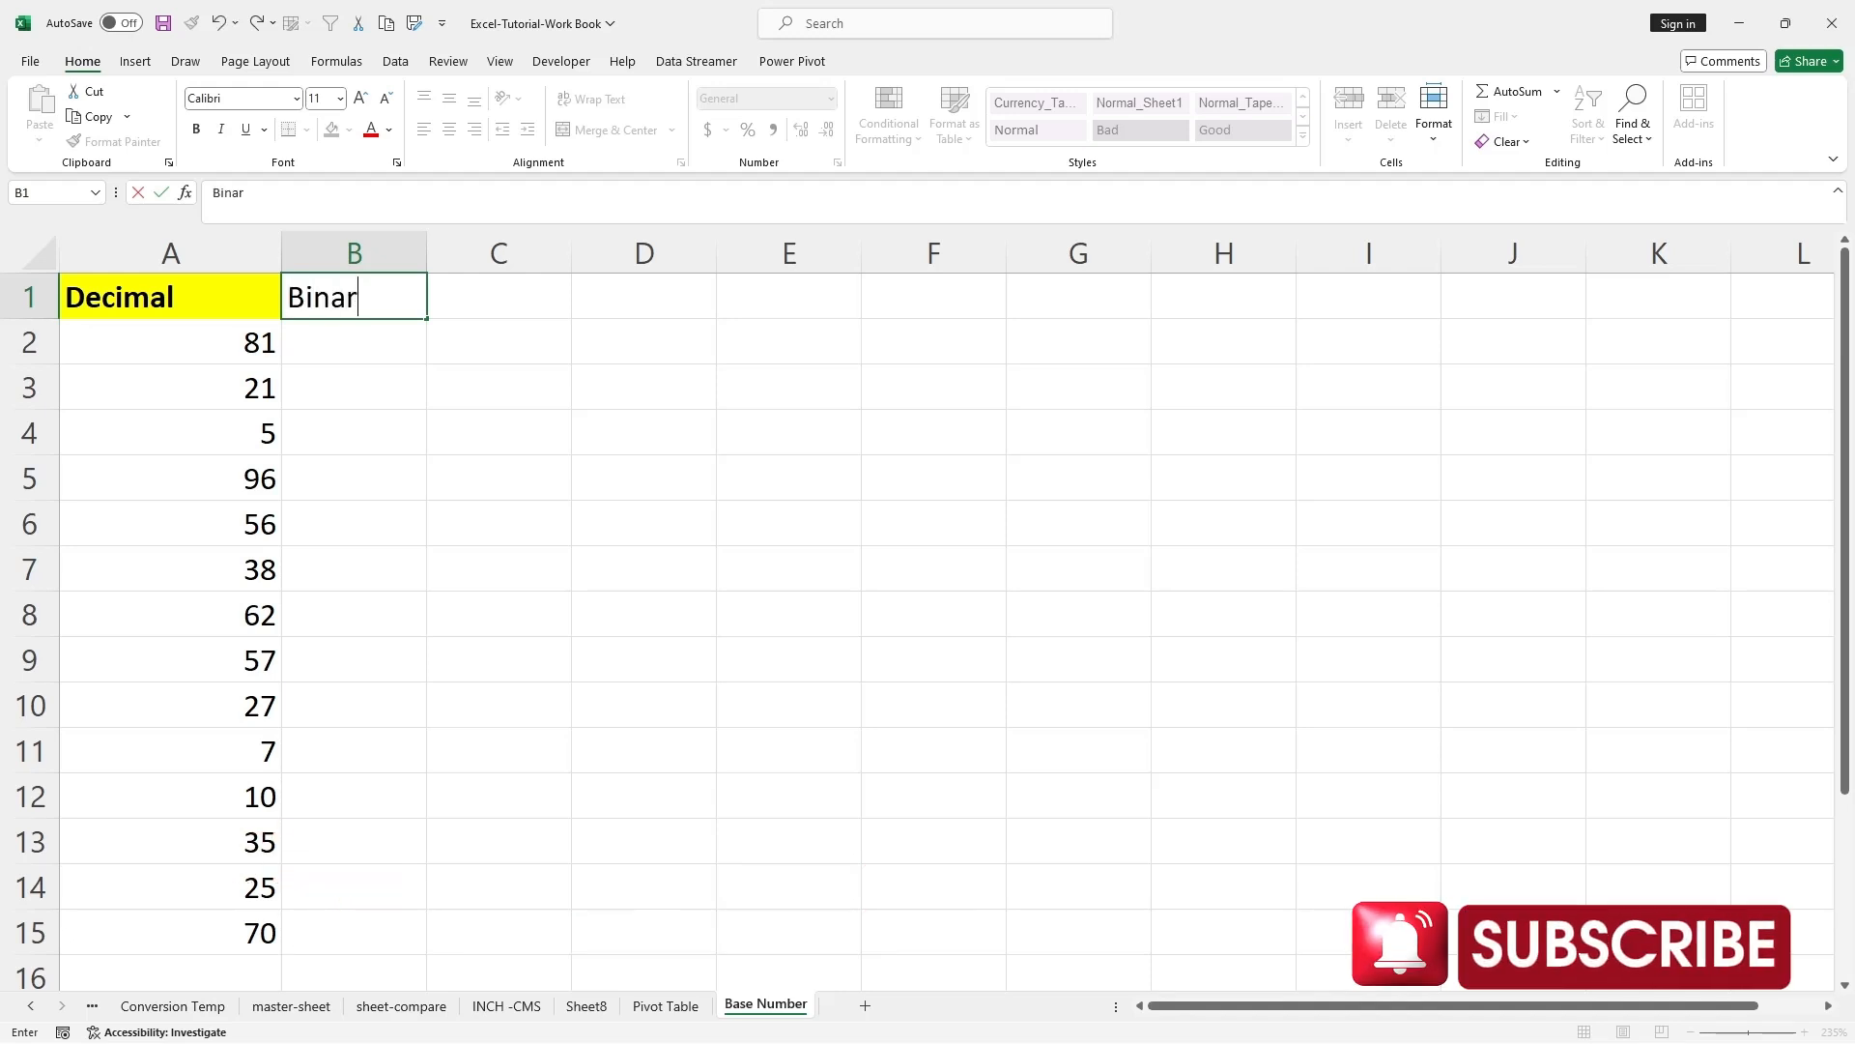
text(y)
click(499, 432)
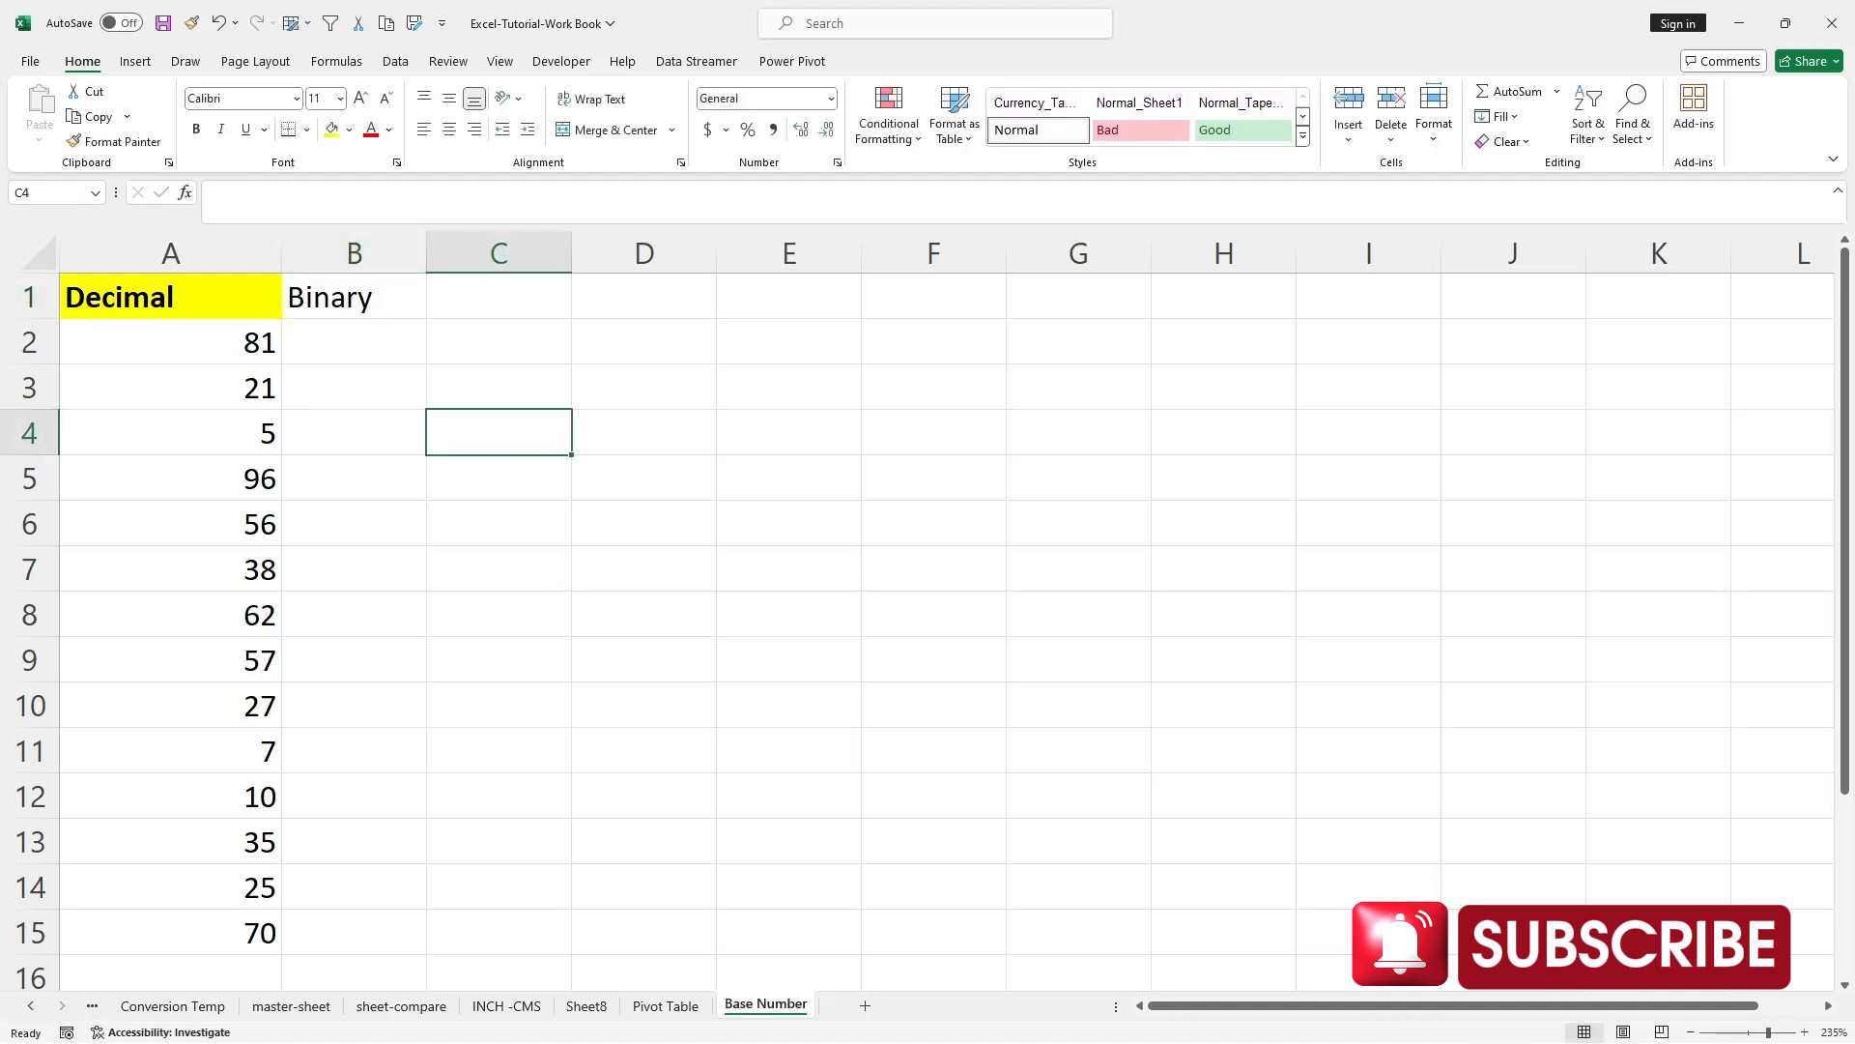
click(170, 296)
click(115, 142)
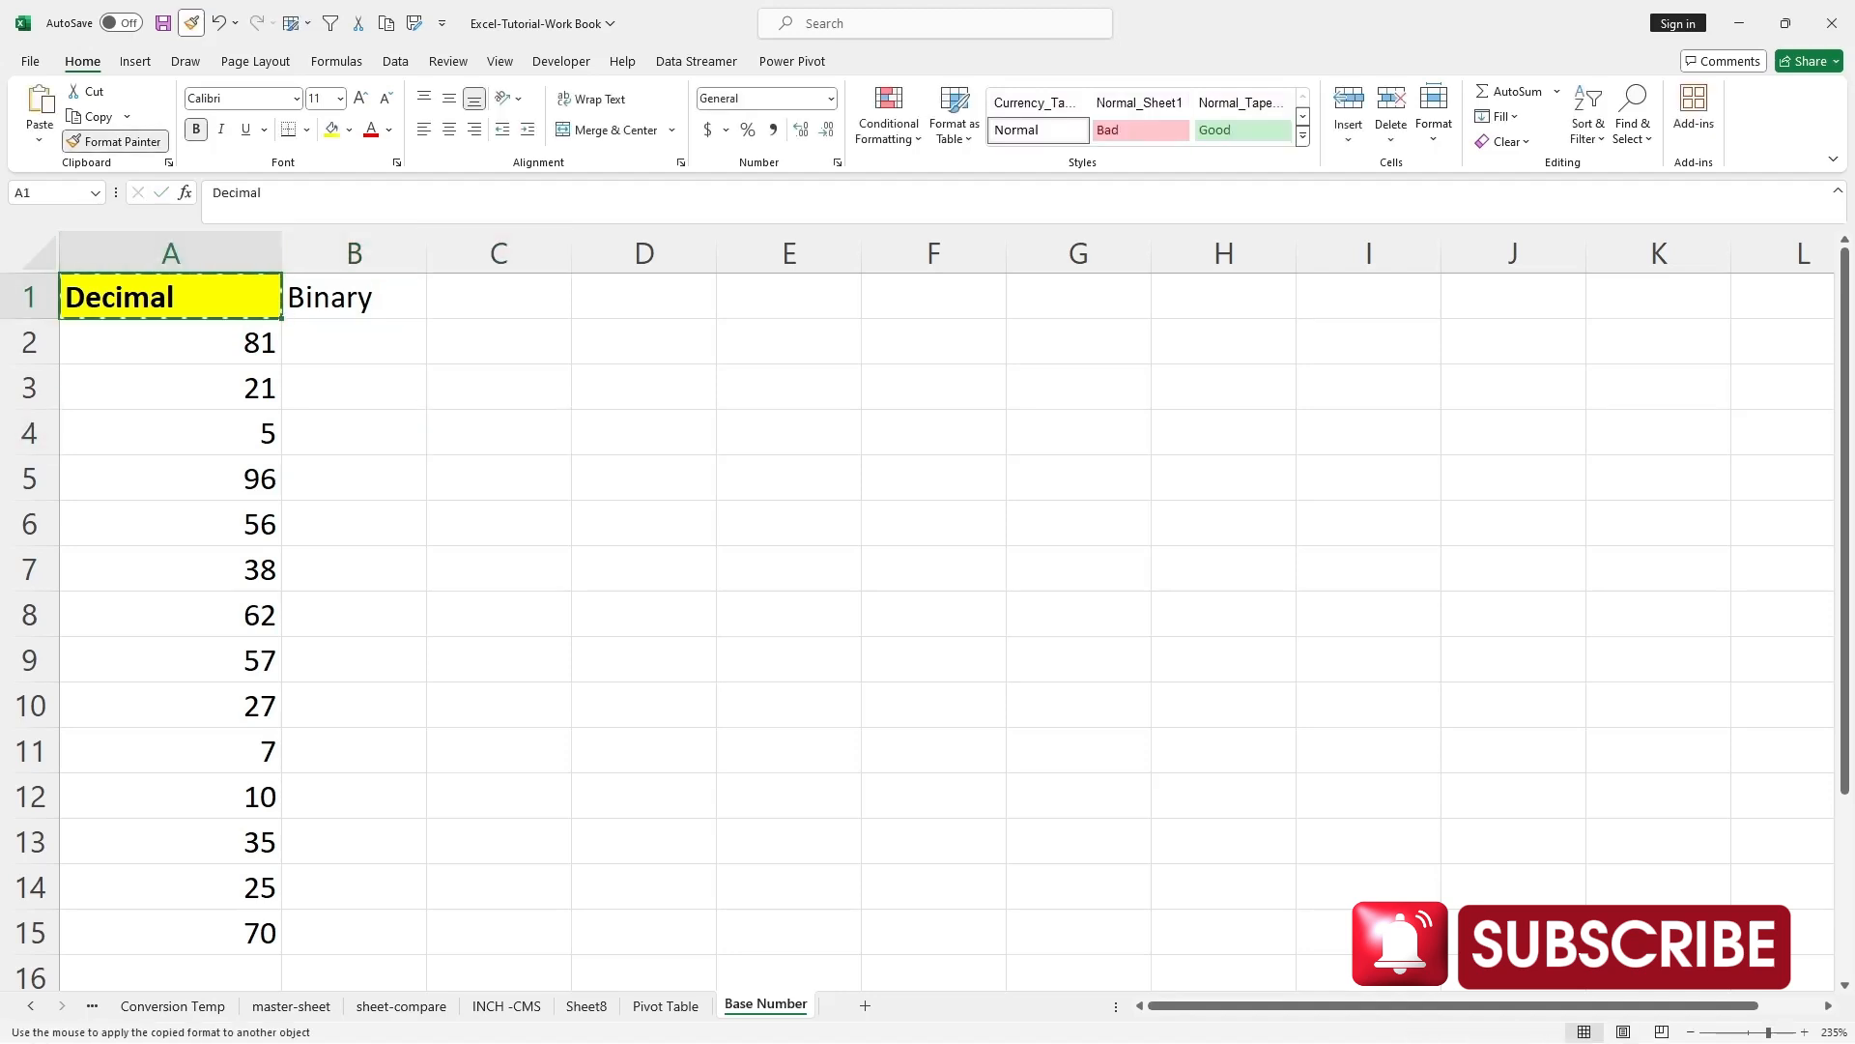
click(354, 296)
Enter the formula =BASE(A2,2) in B2 to convert the first decimal number to binary.
double_click(354, 342)
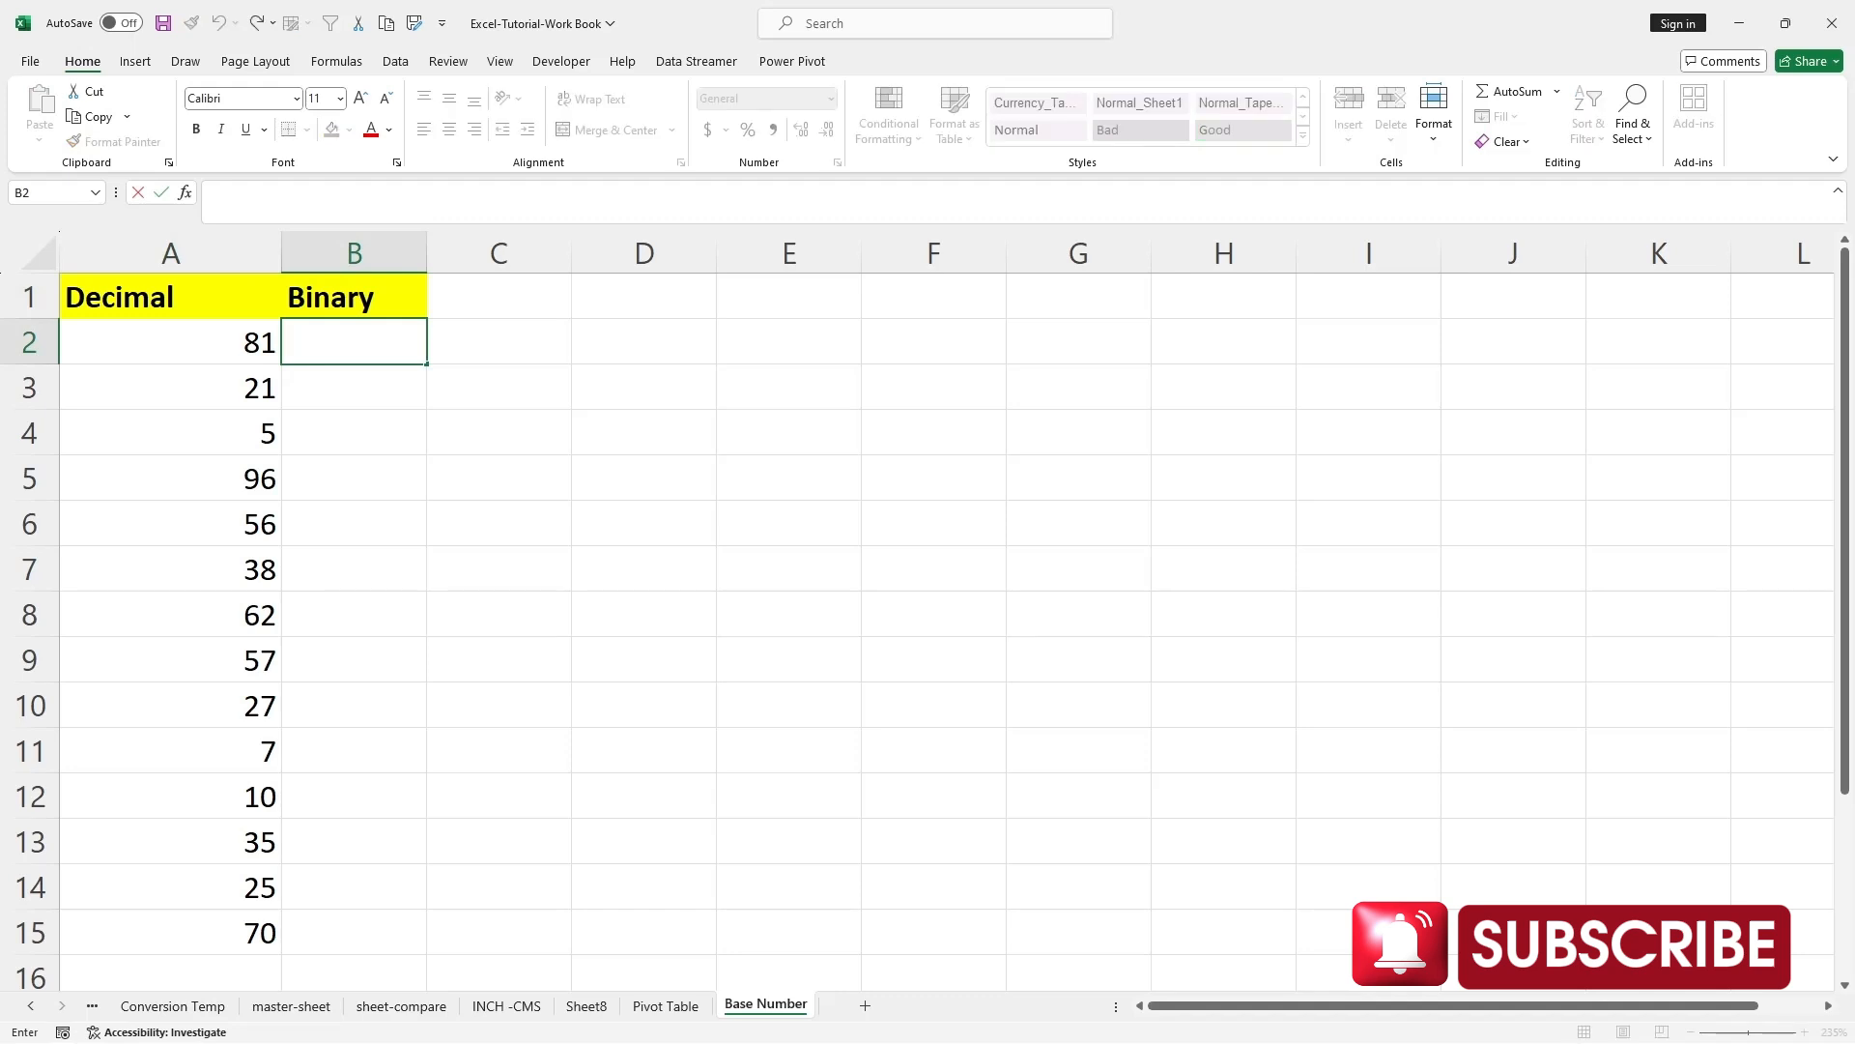
text(=BASE)
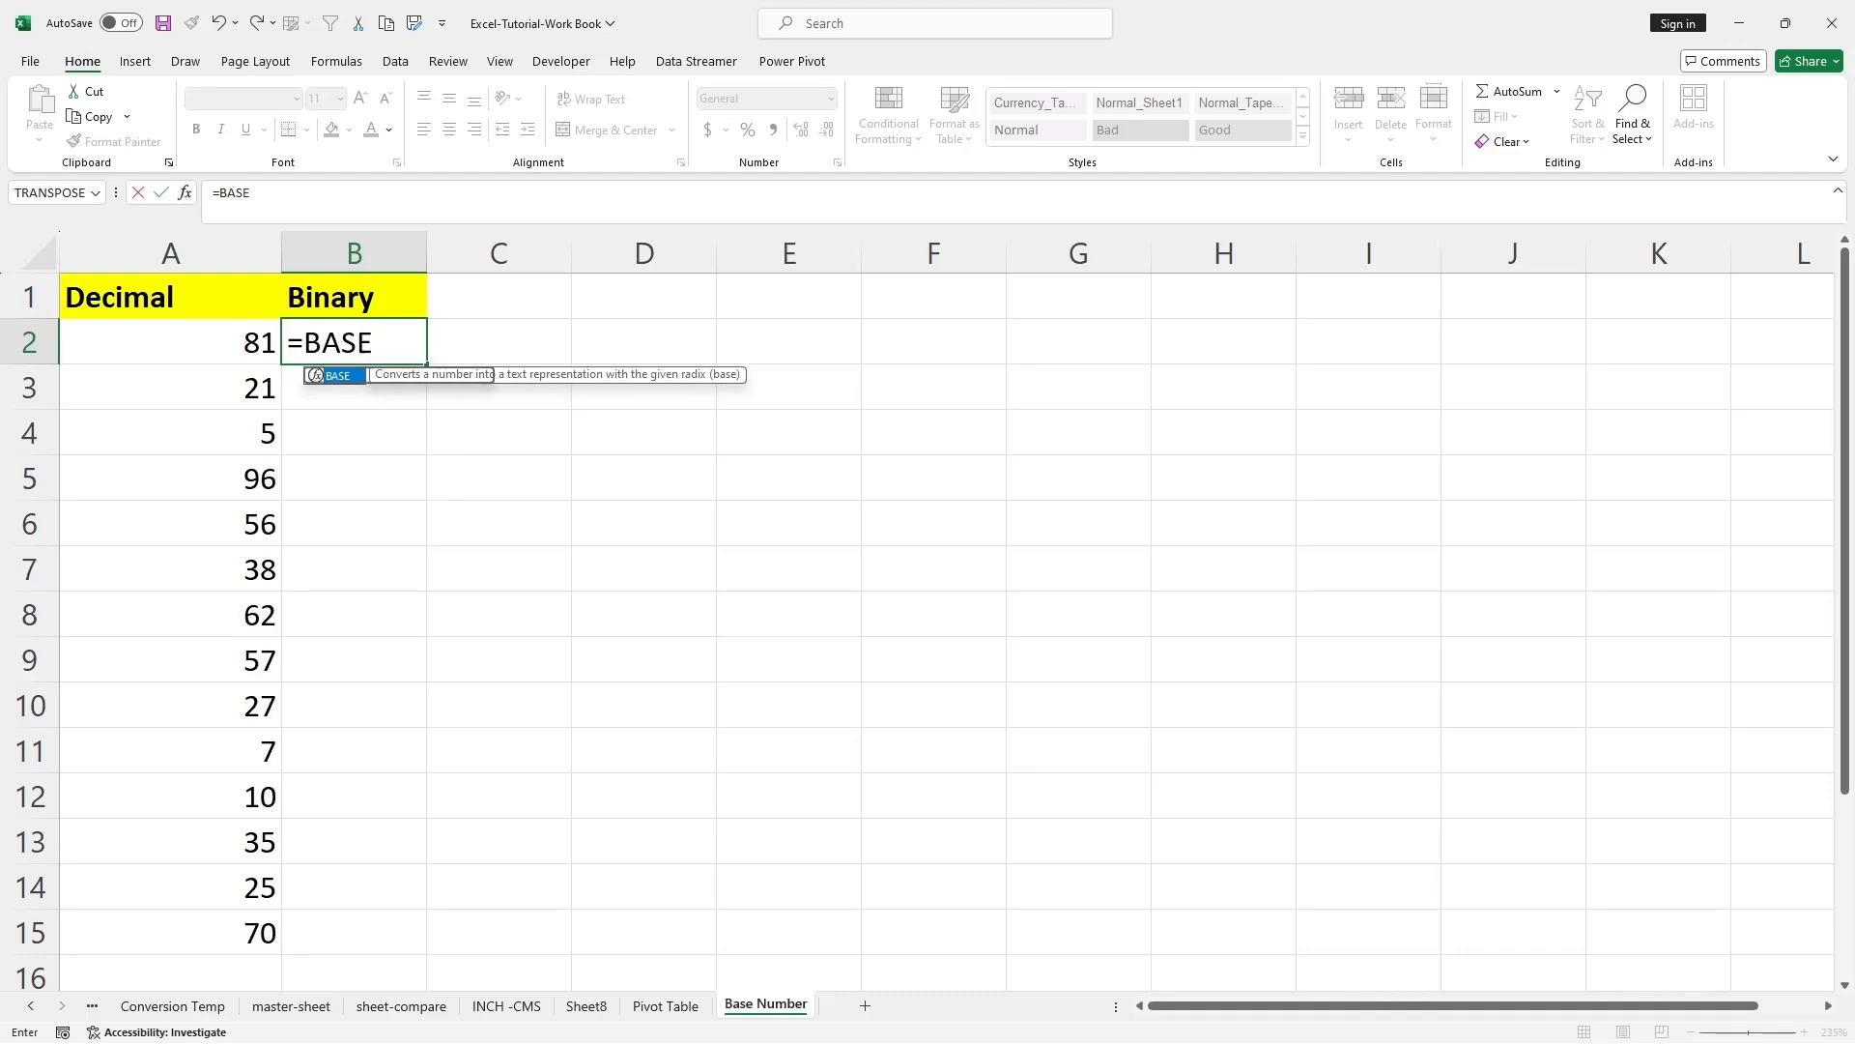
text(()
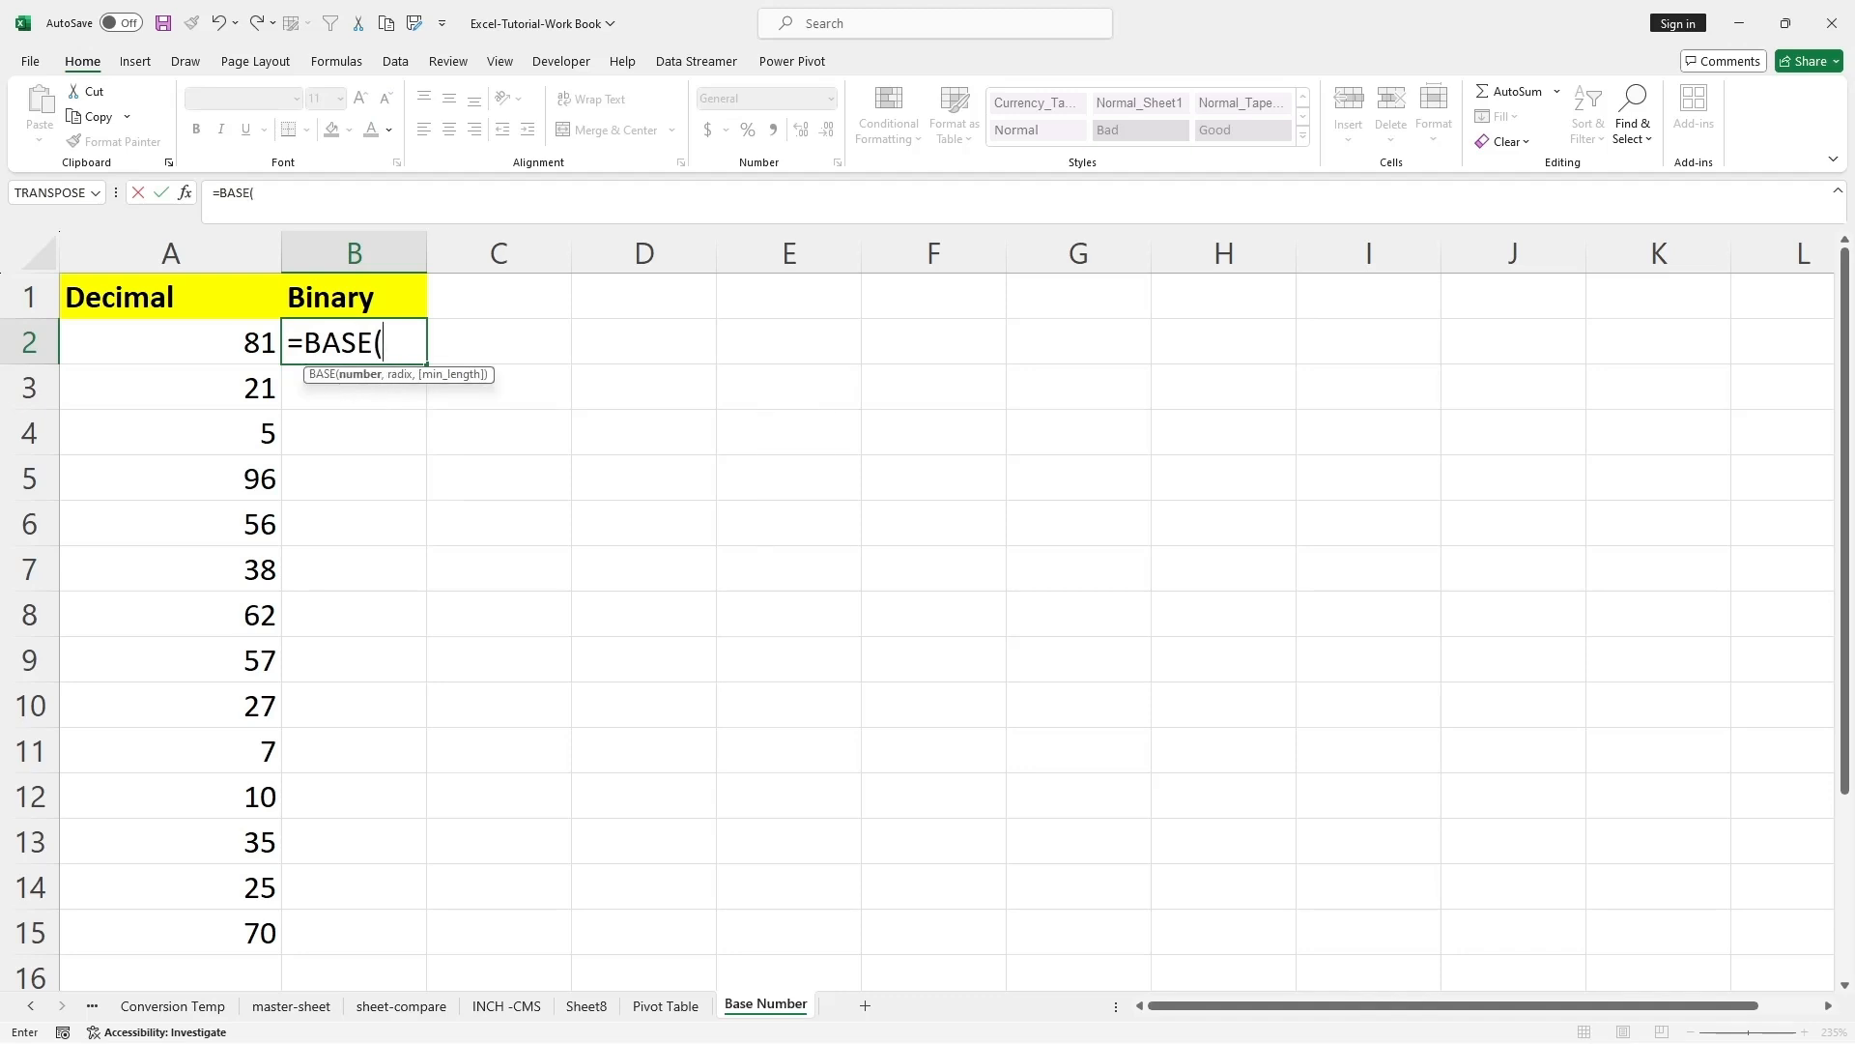
key(Left)
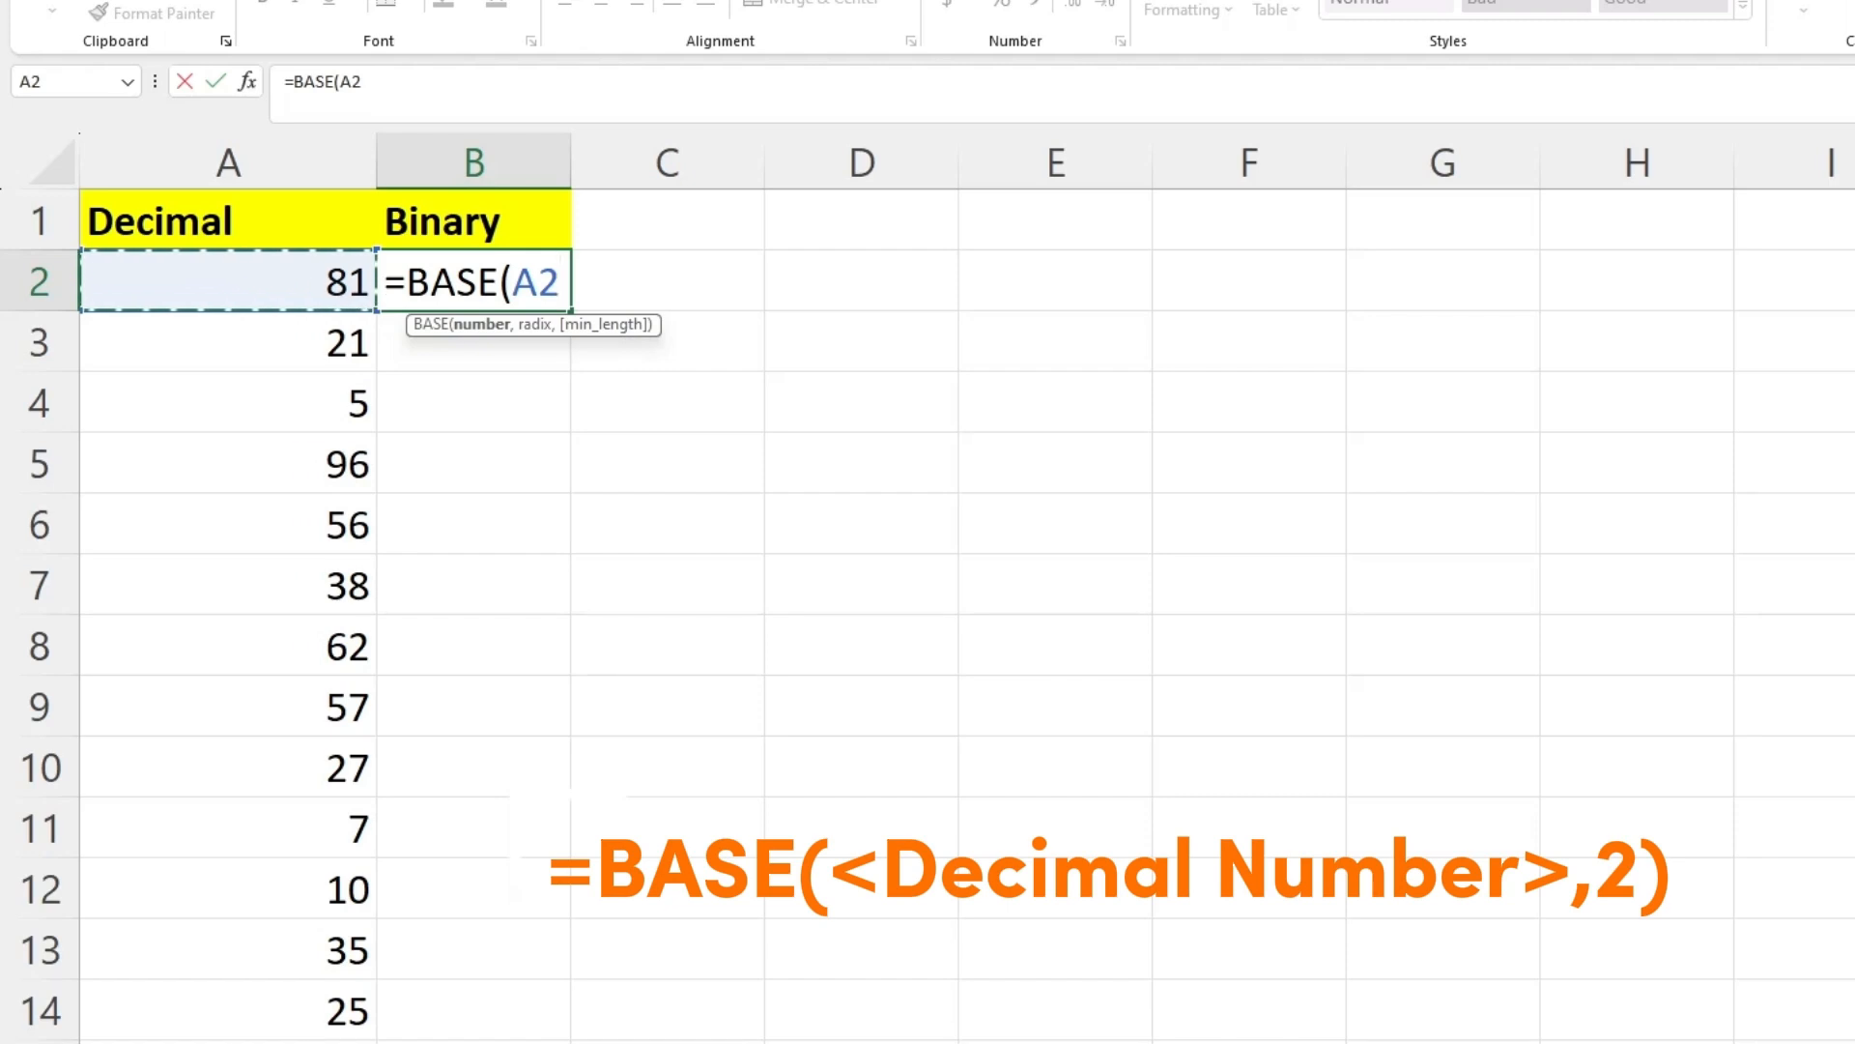
text(,)
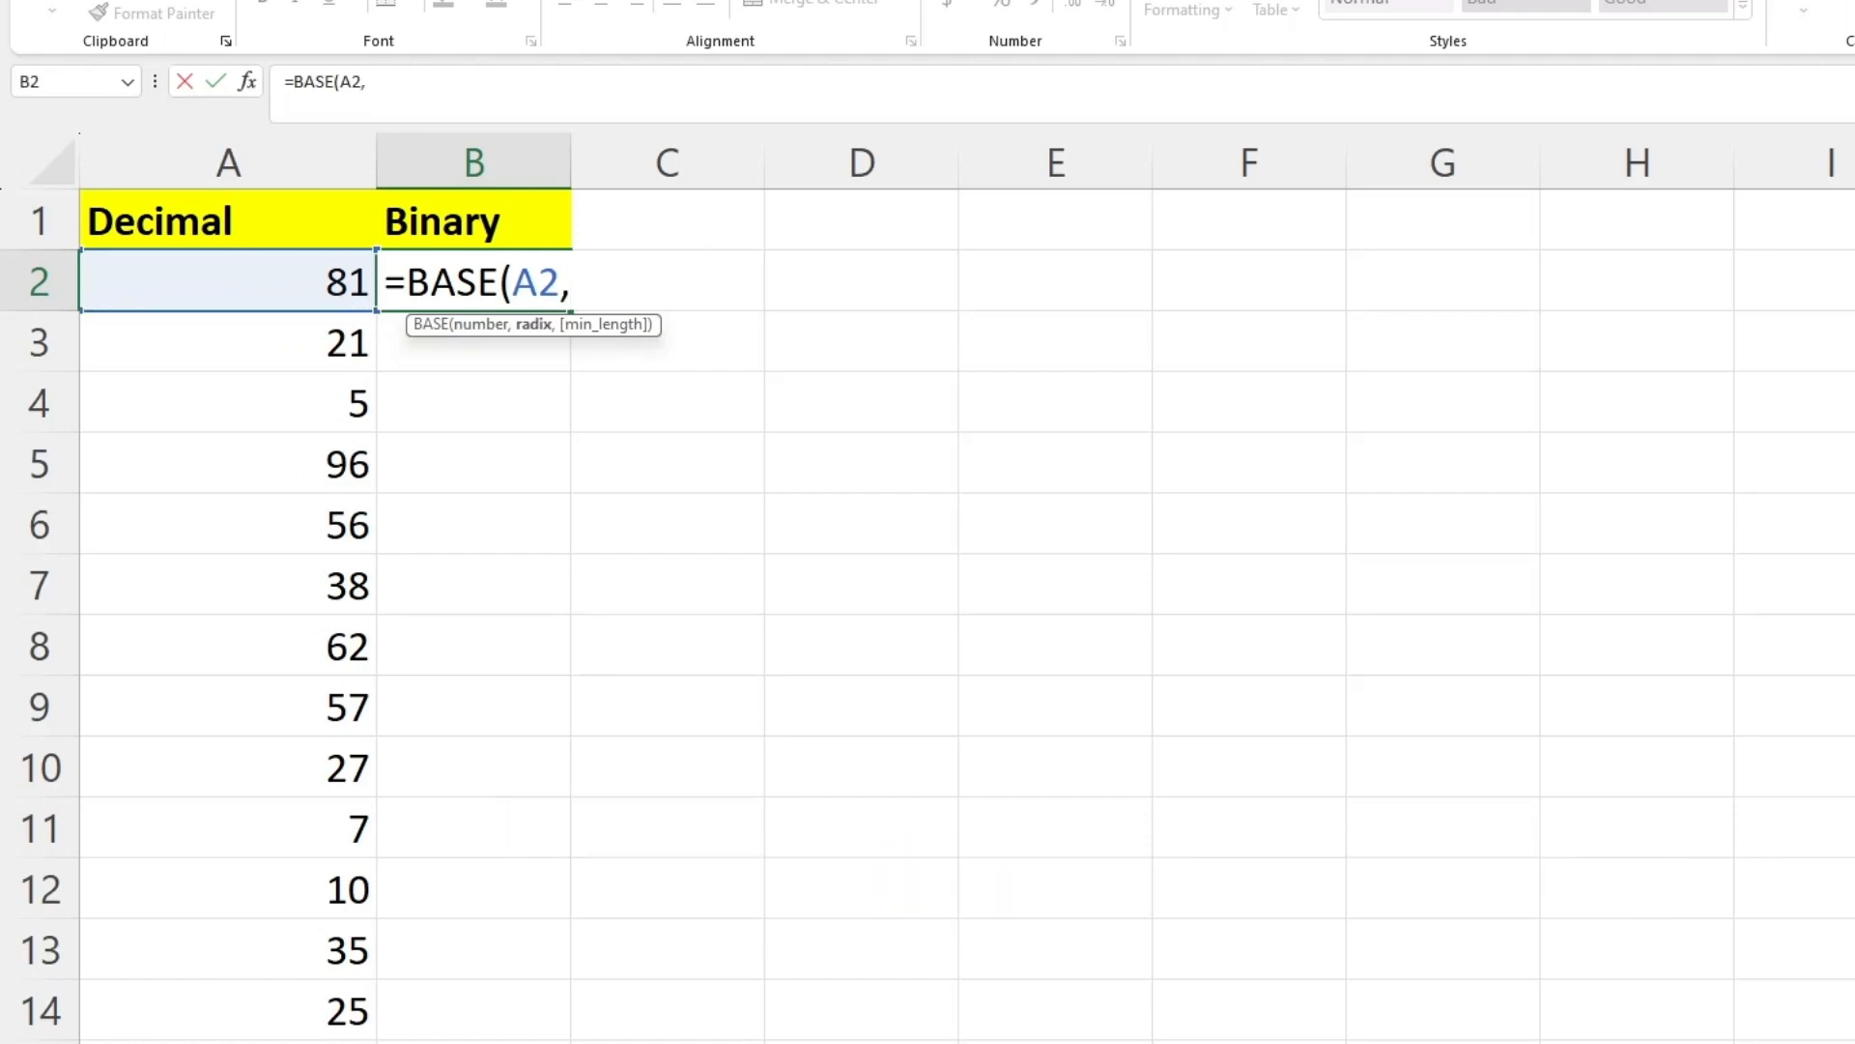
text(2))
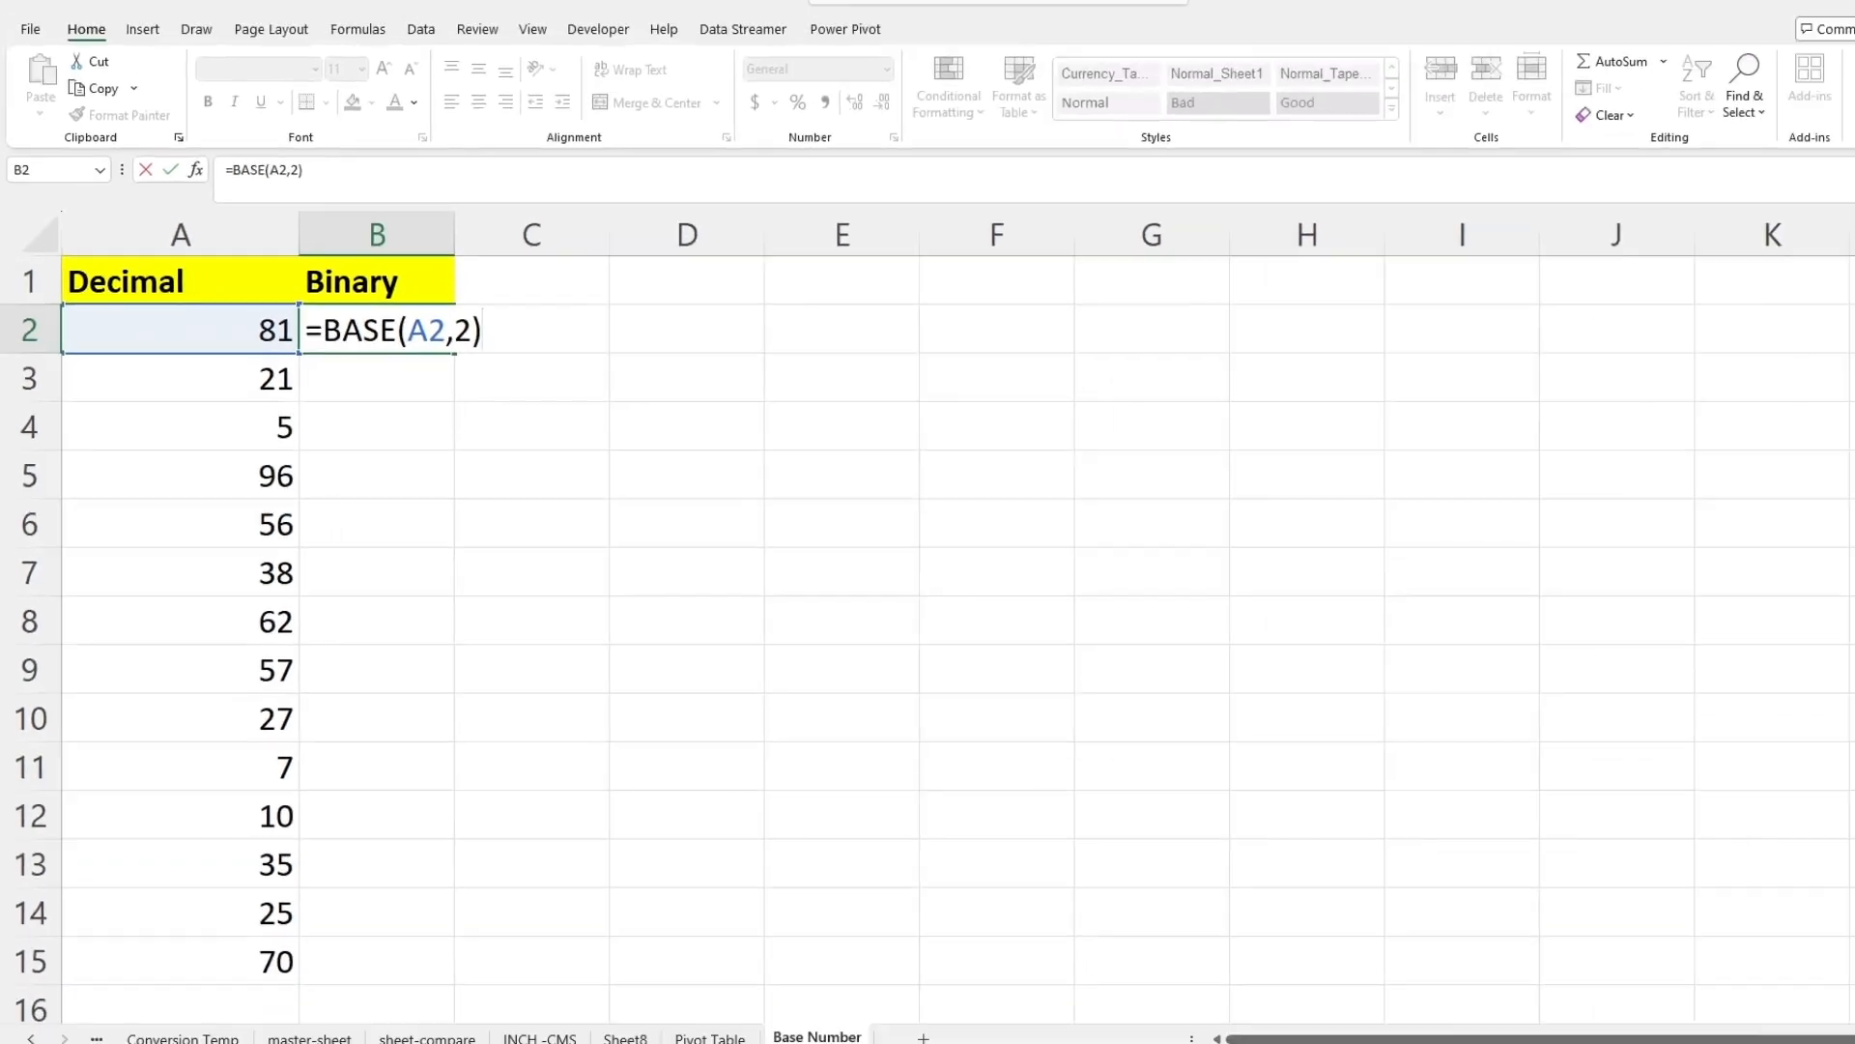
key(Return)
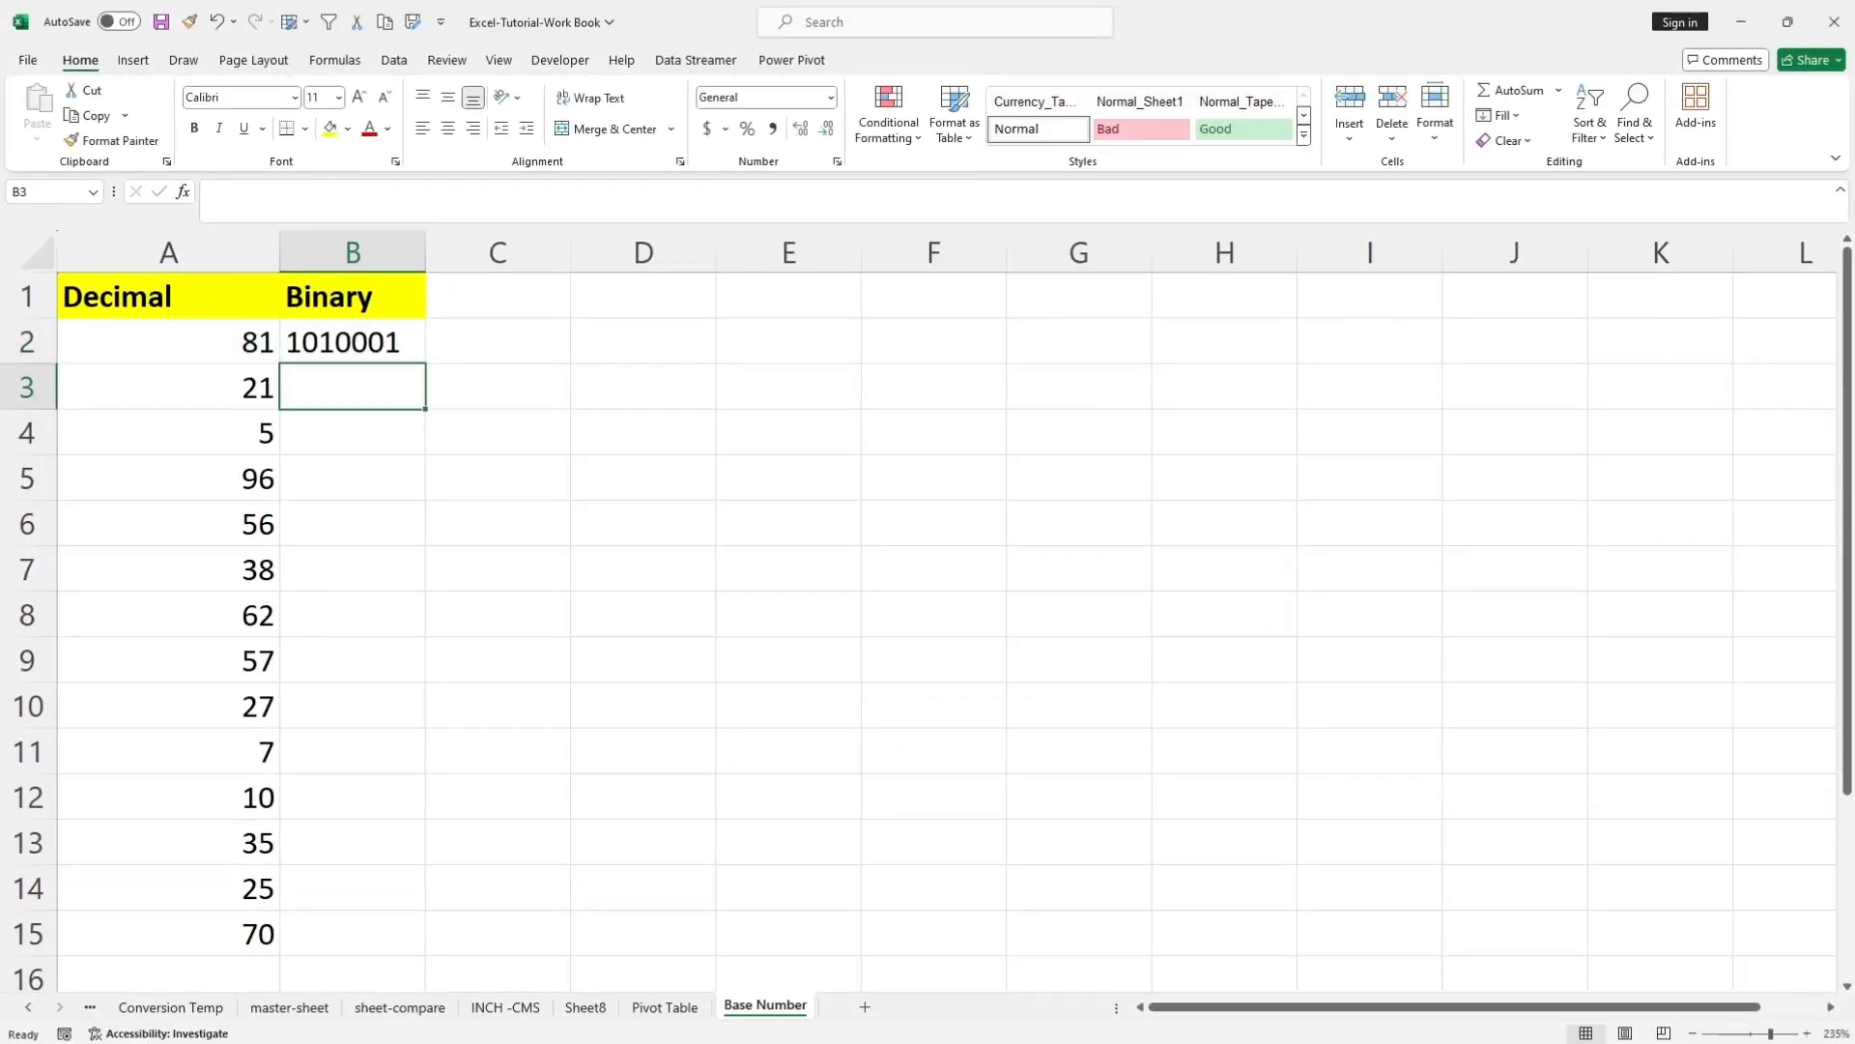
Fill the binary conversion formula from B2 down to B15 and check the formulas in the first filled cells.
click(168, 342)
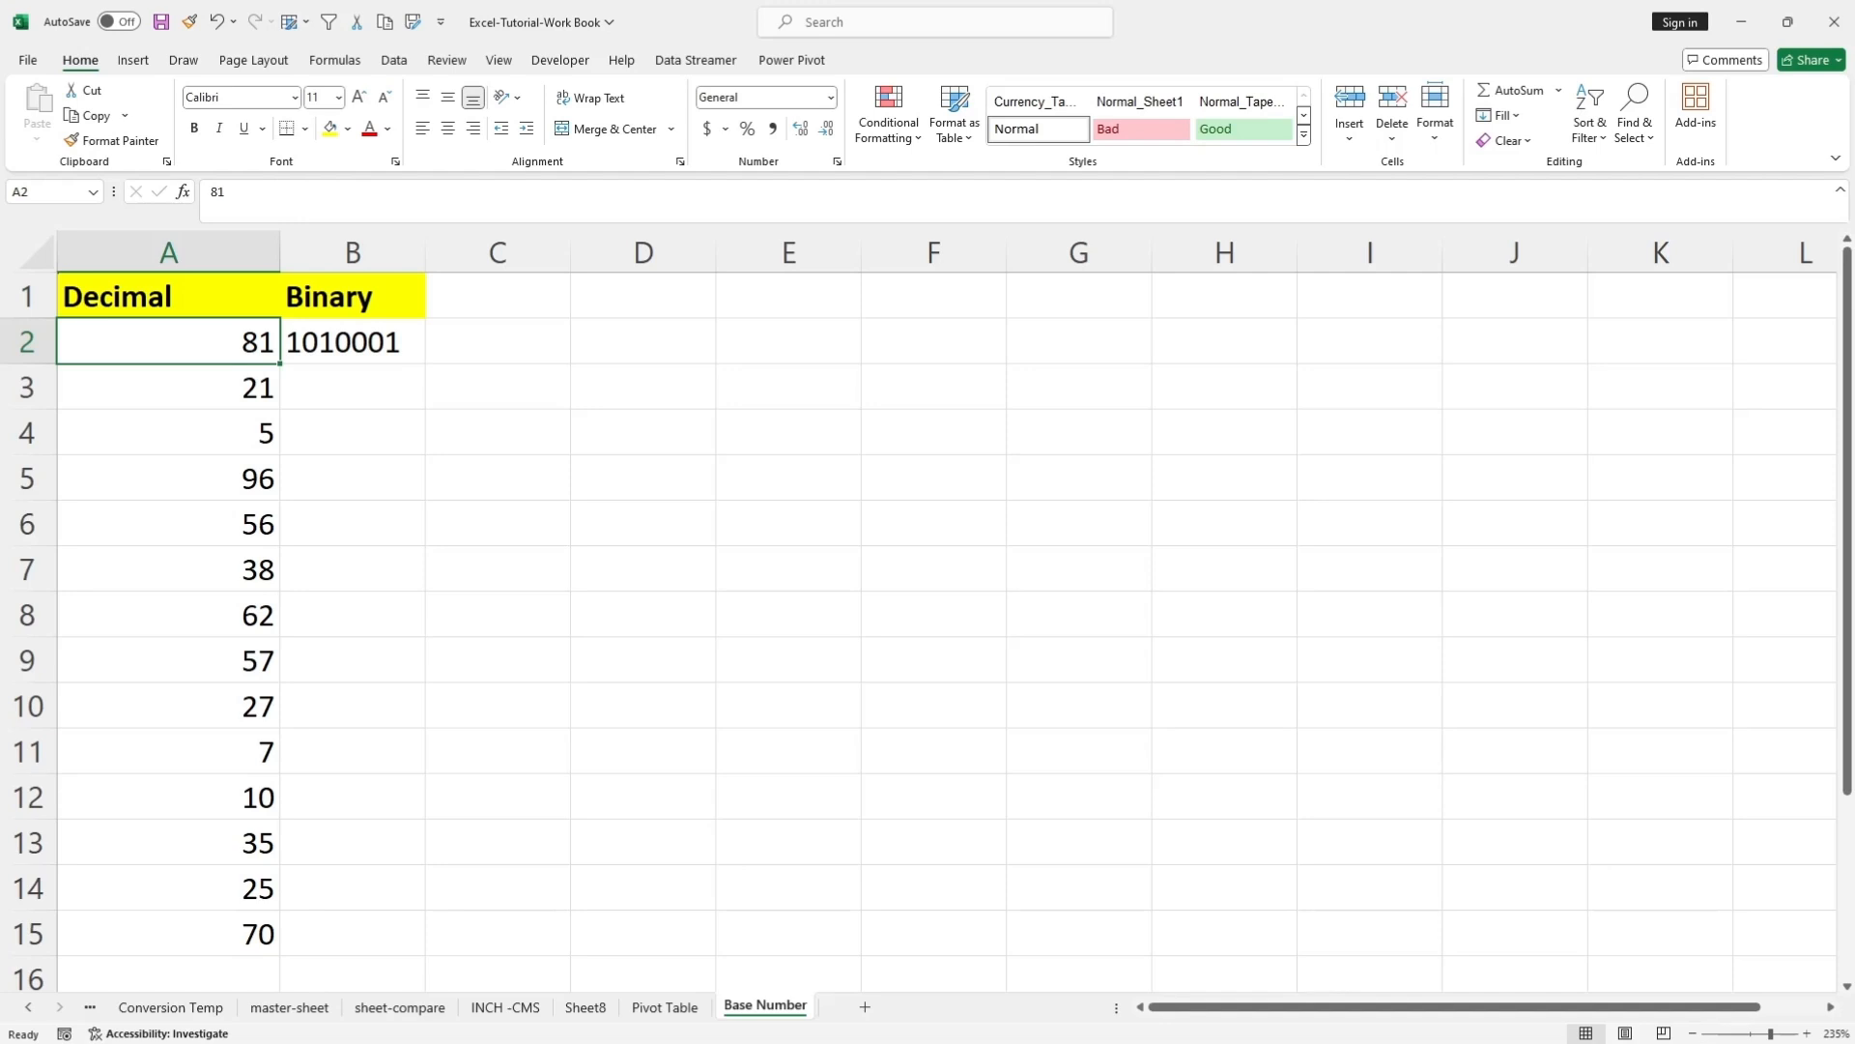
click(353, 342)
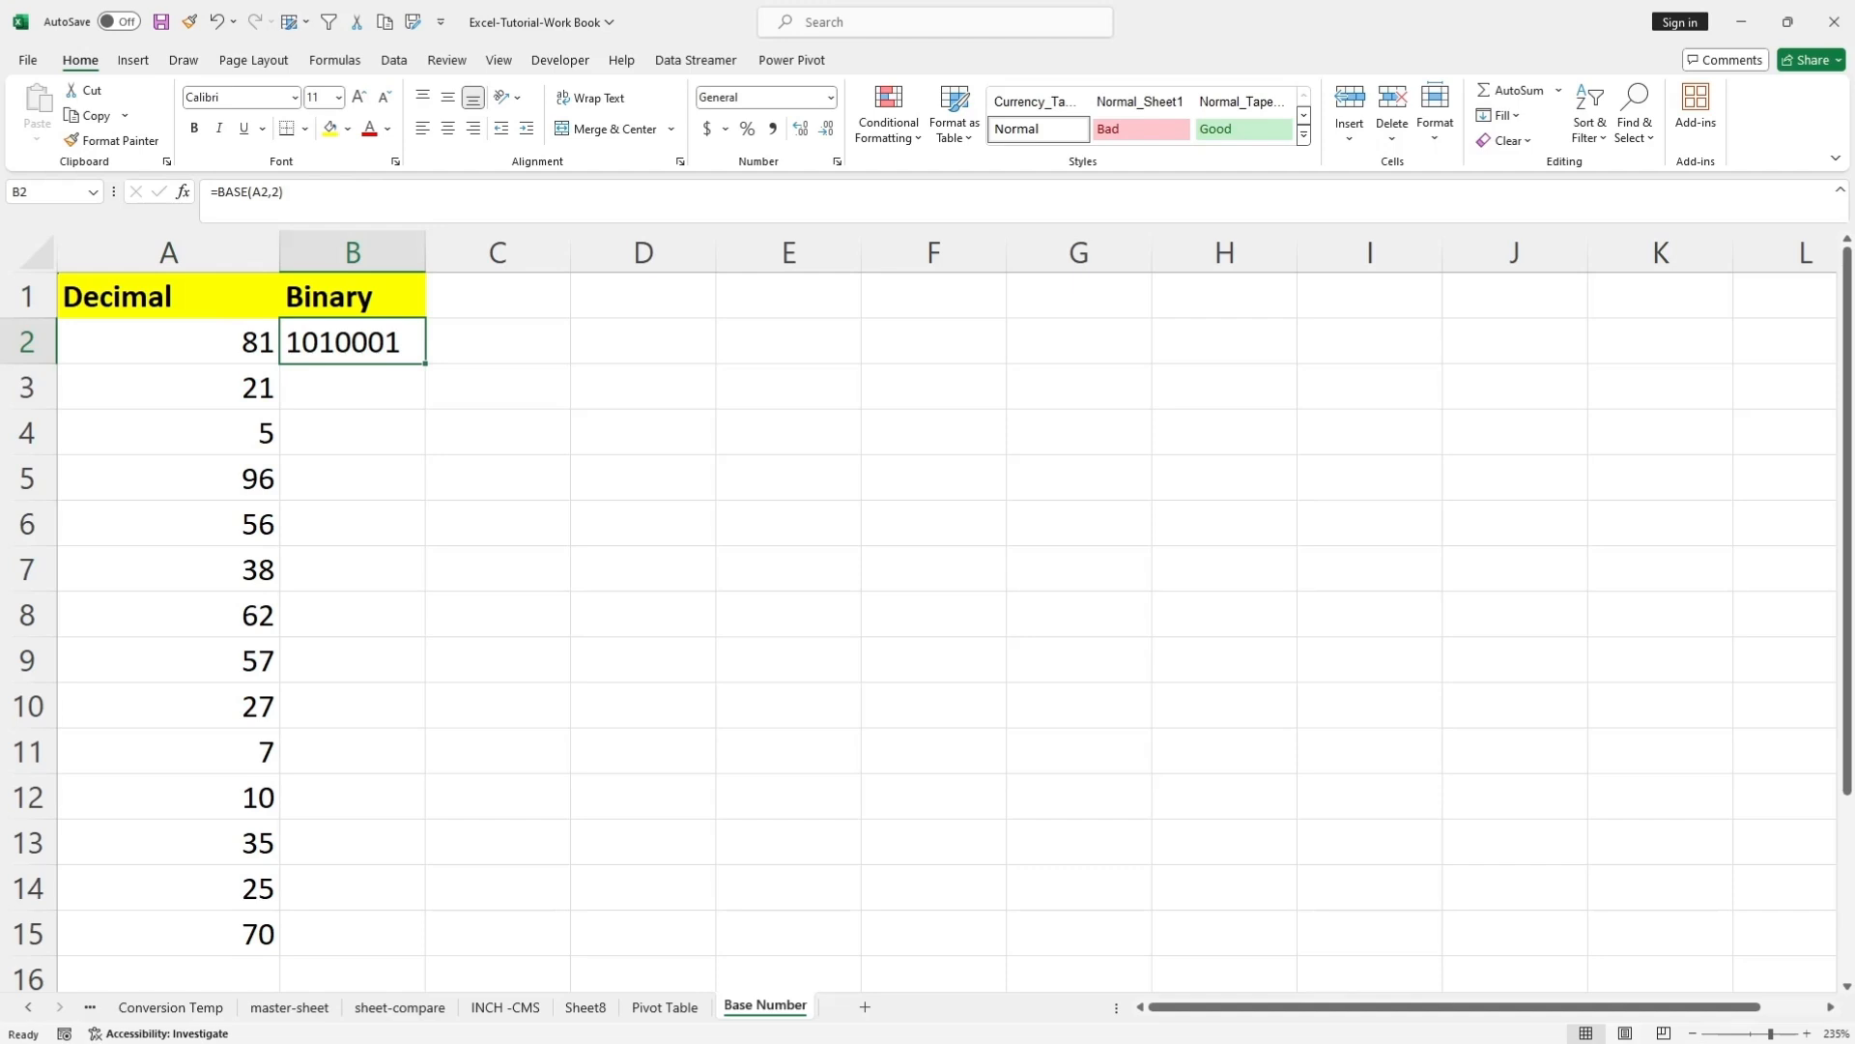
drag(425, 364, 425, 954)
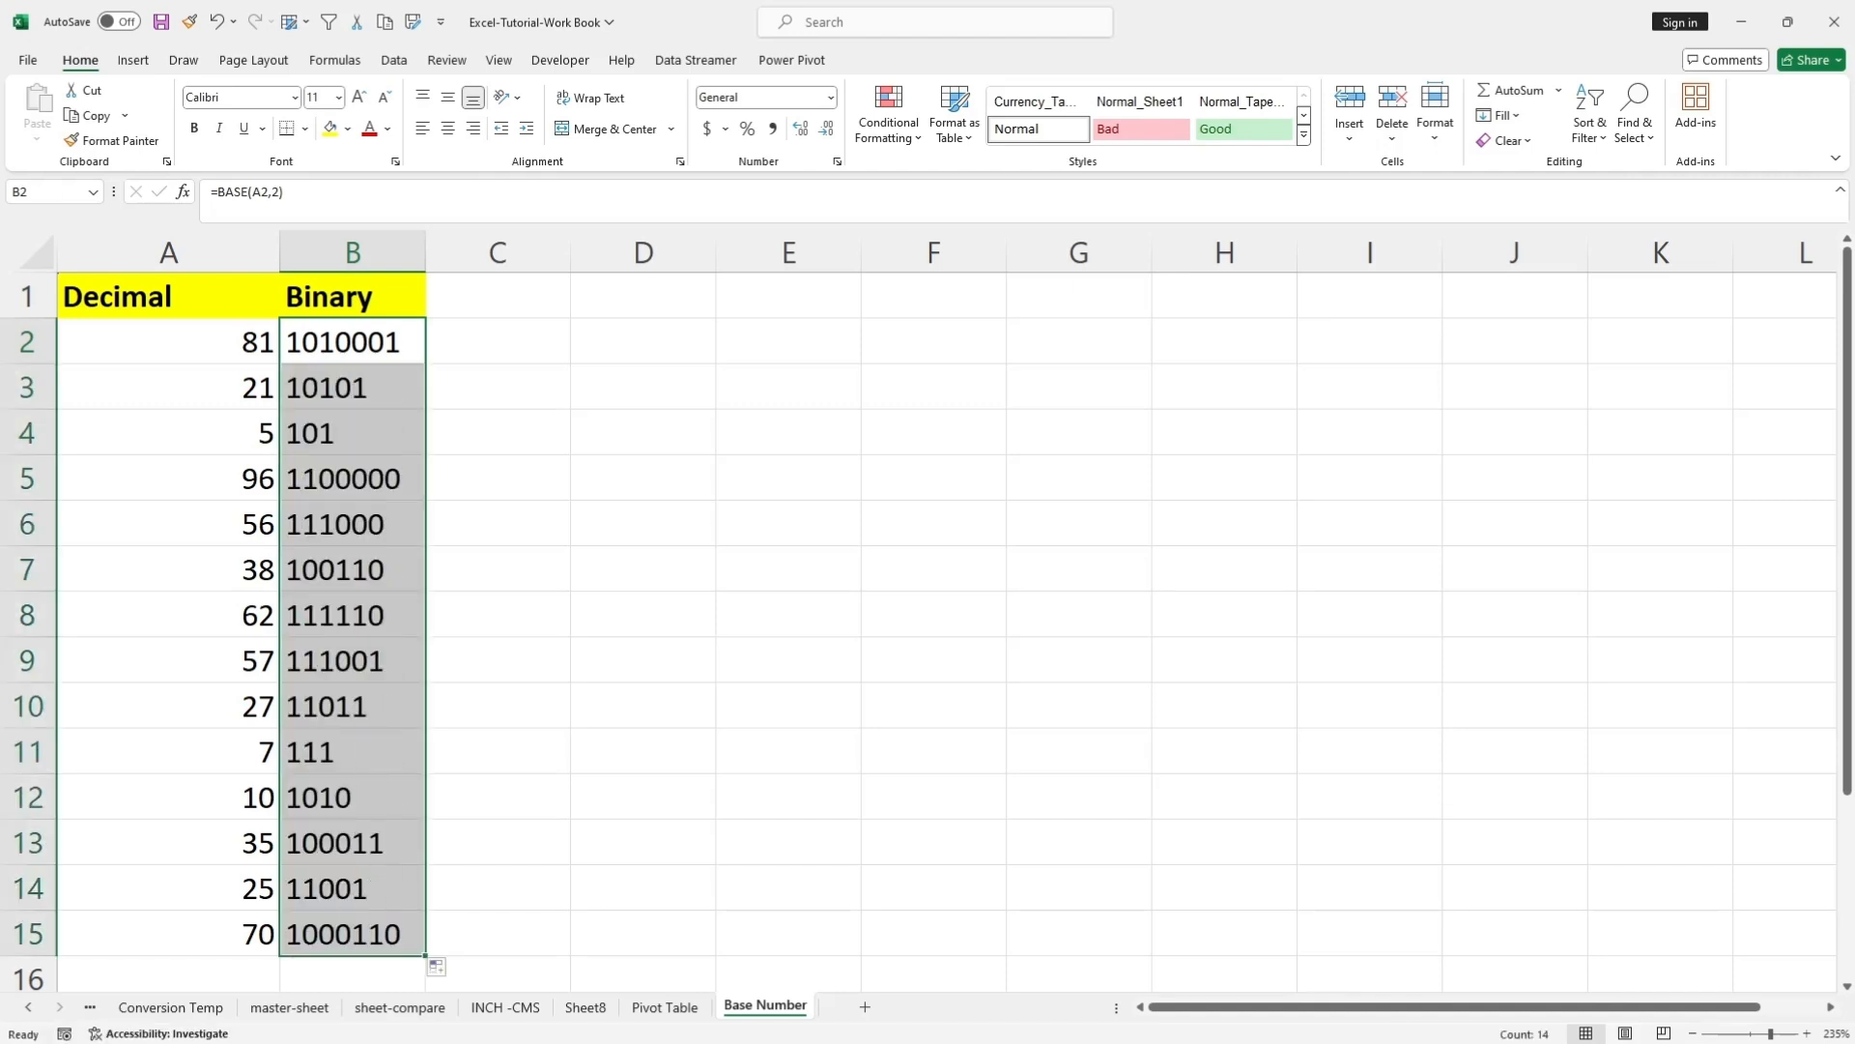
click(353, 342)
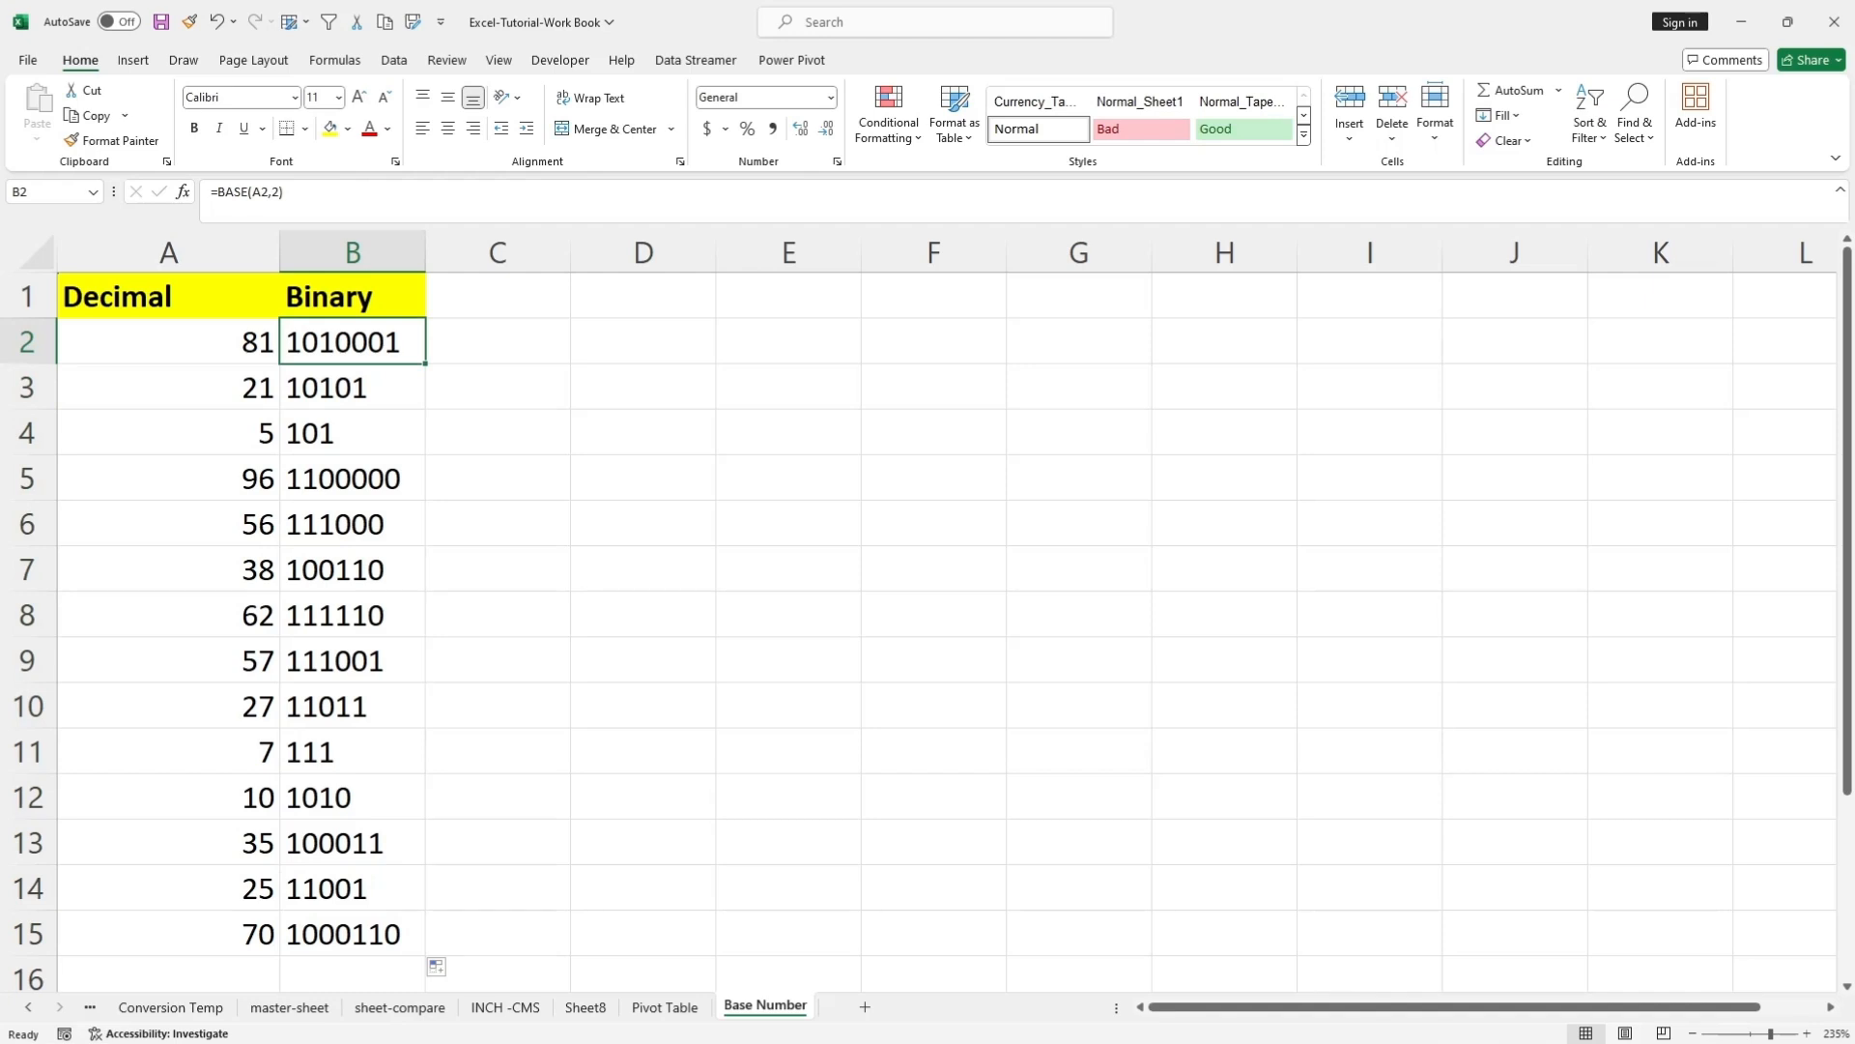
click(353, 388)
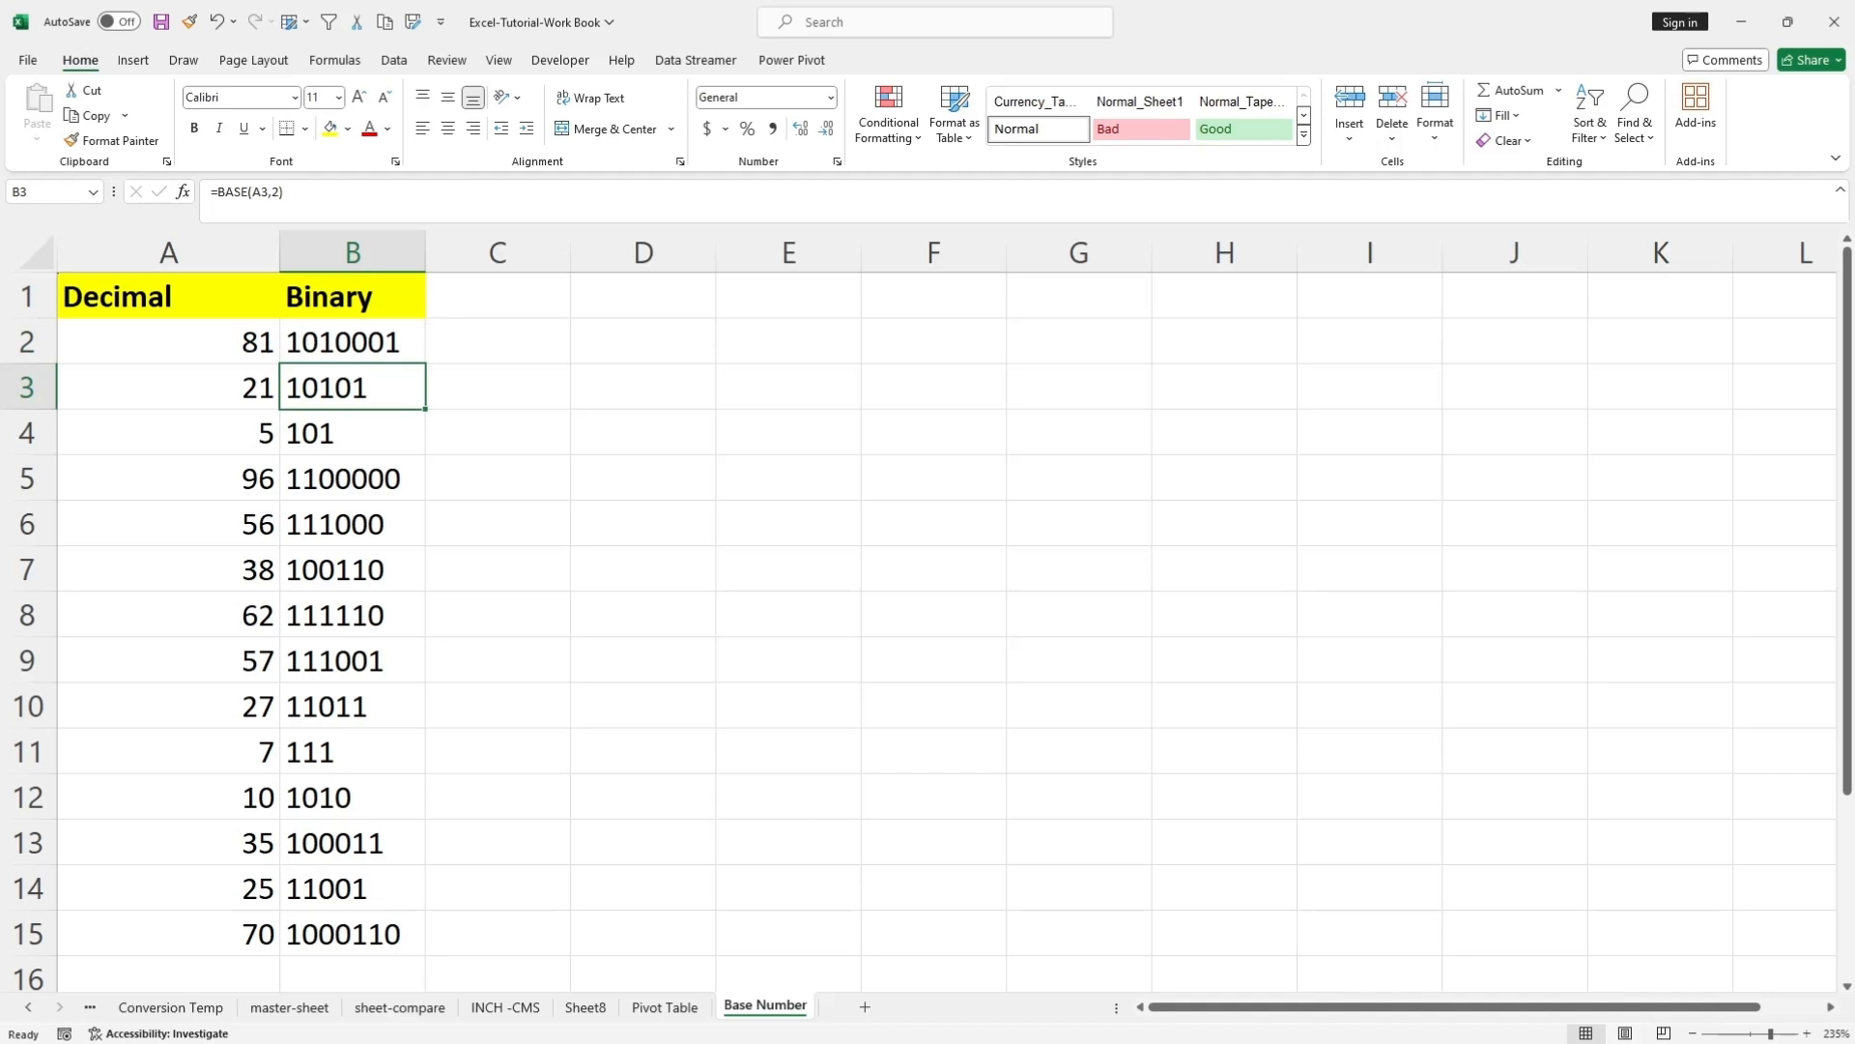
scroll(927, 628, down, 3)
scroll(928, 628, up, 3)
click(353, 342)
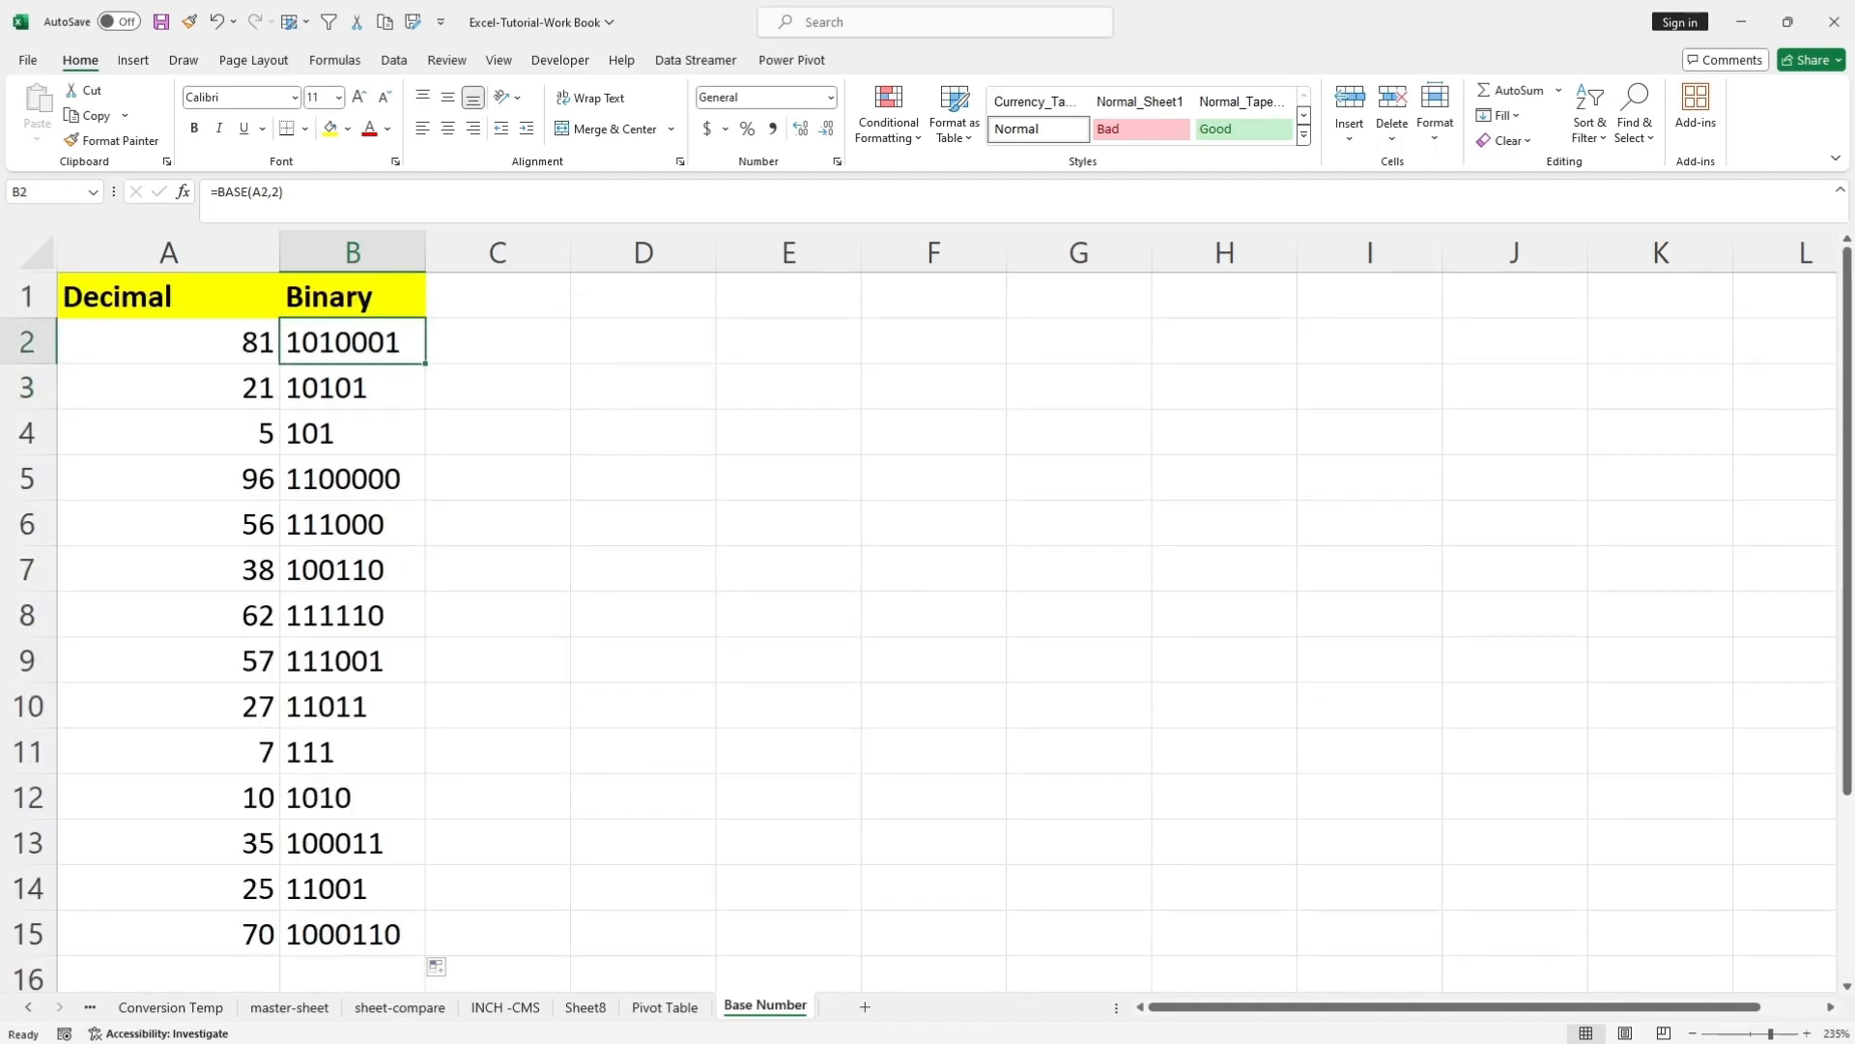
Copy the Binary header from B1 into C1.
click(353, 296)
key(ctrl+c)
click(497, 296)
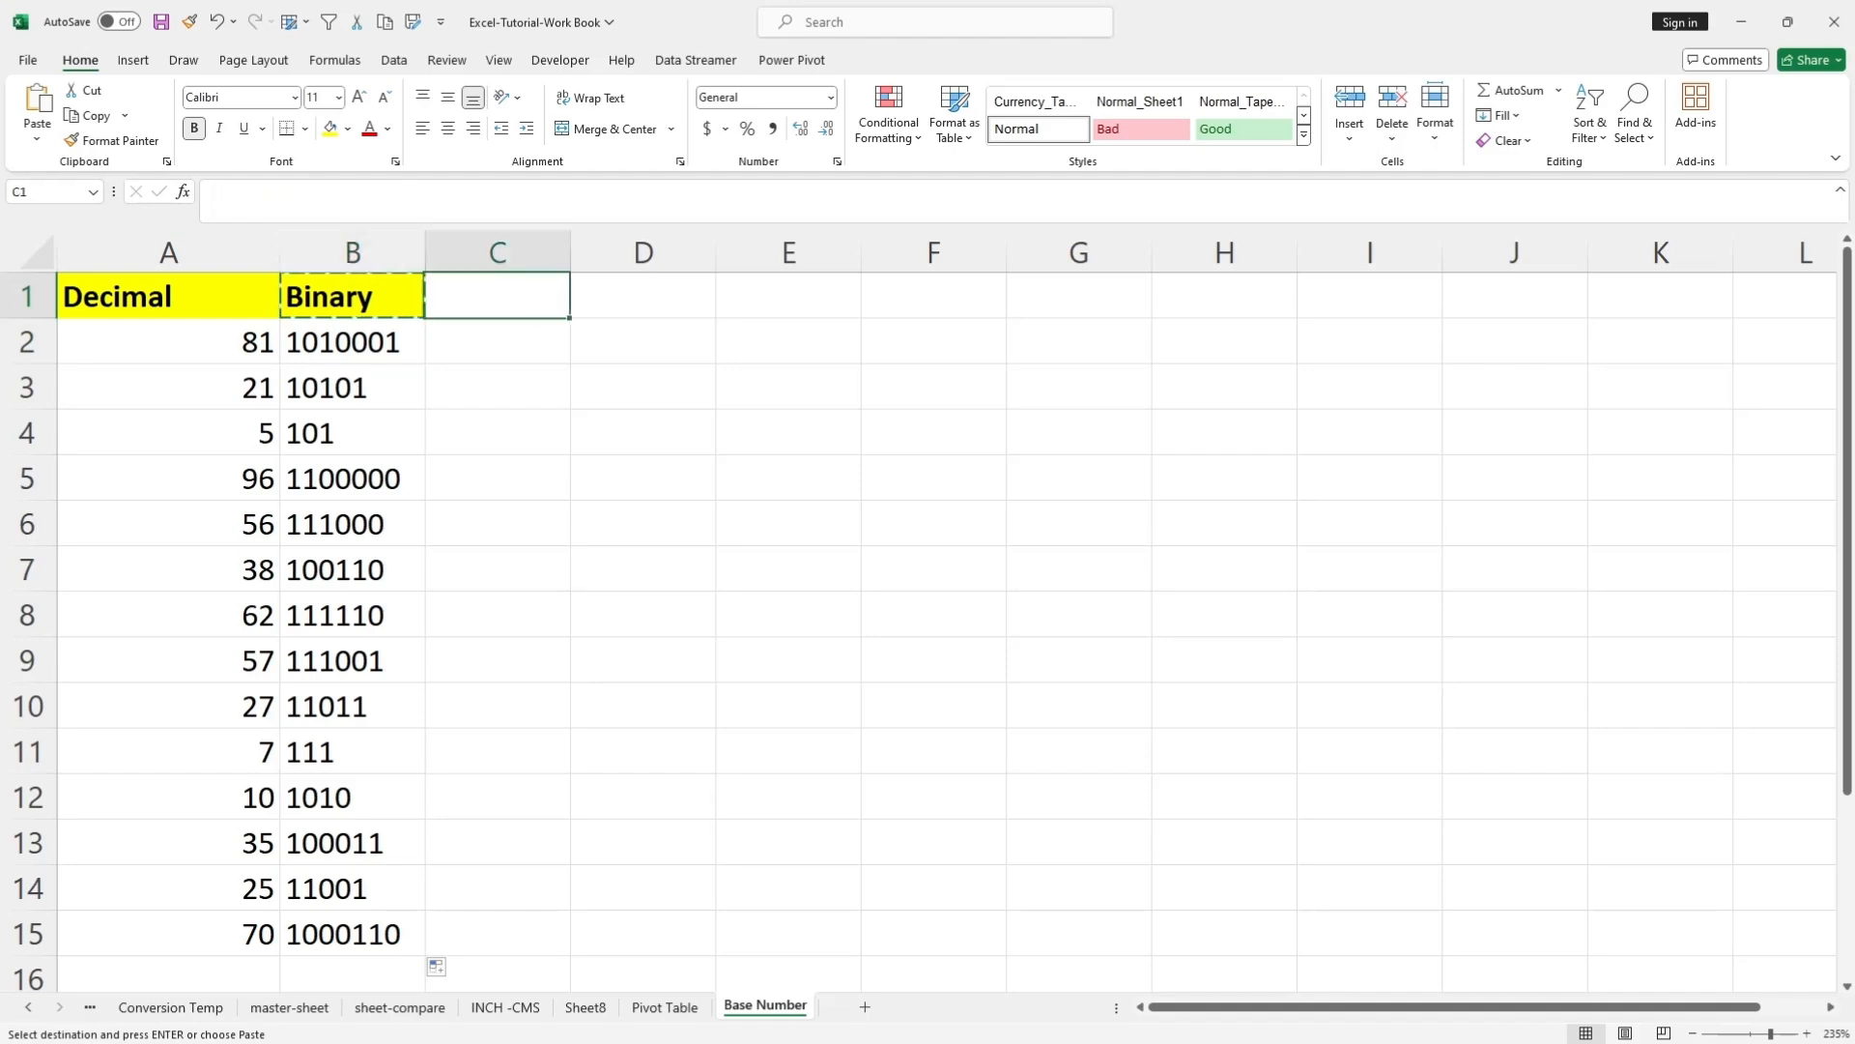
key(ctrl+v)
Enter the formula =BASE(A2,2,8) in C2 to convert A2 to binary with a minimum length of 8 digits.
click(498, 342)
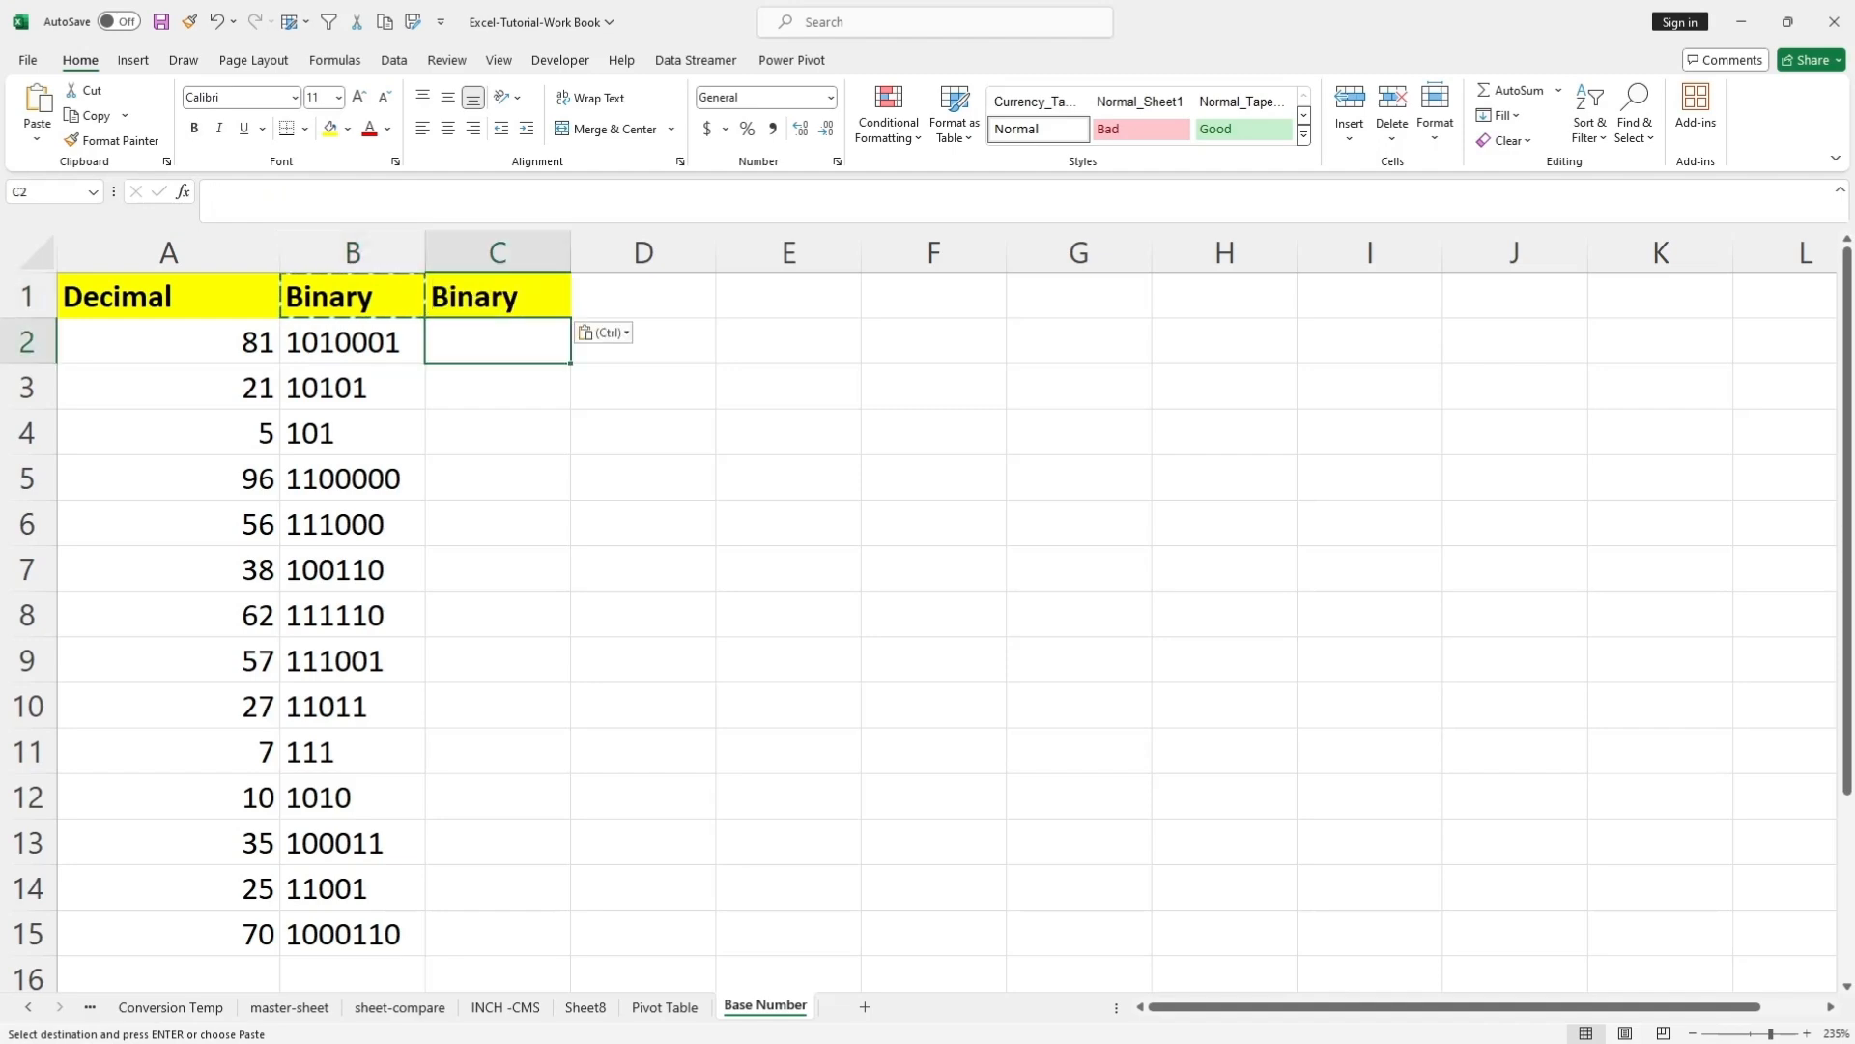
text(=)
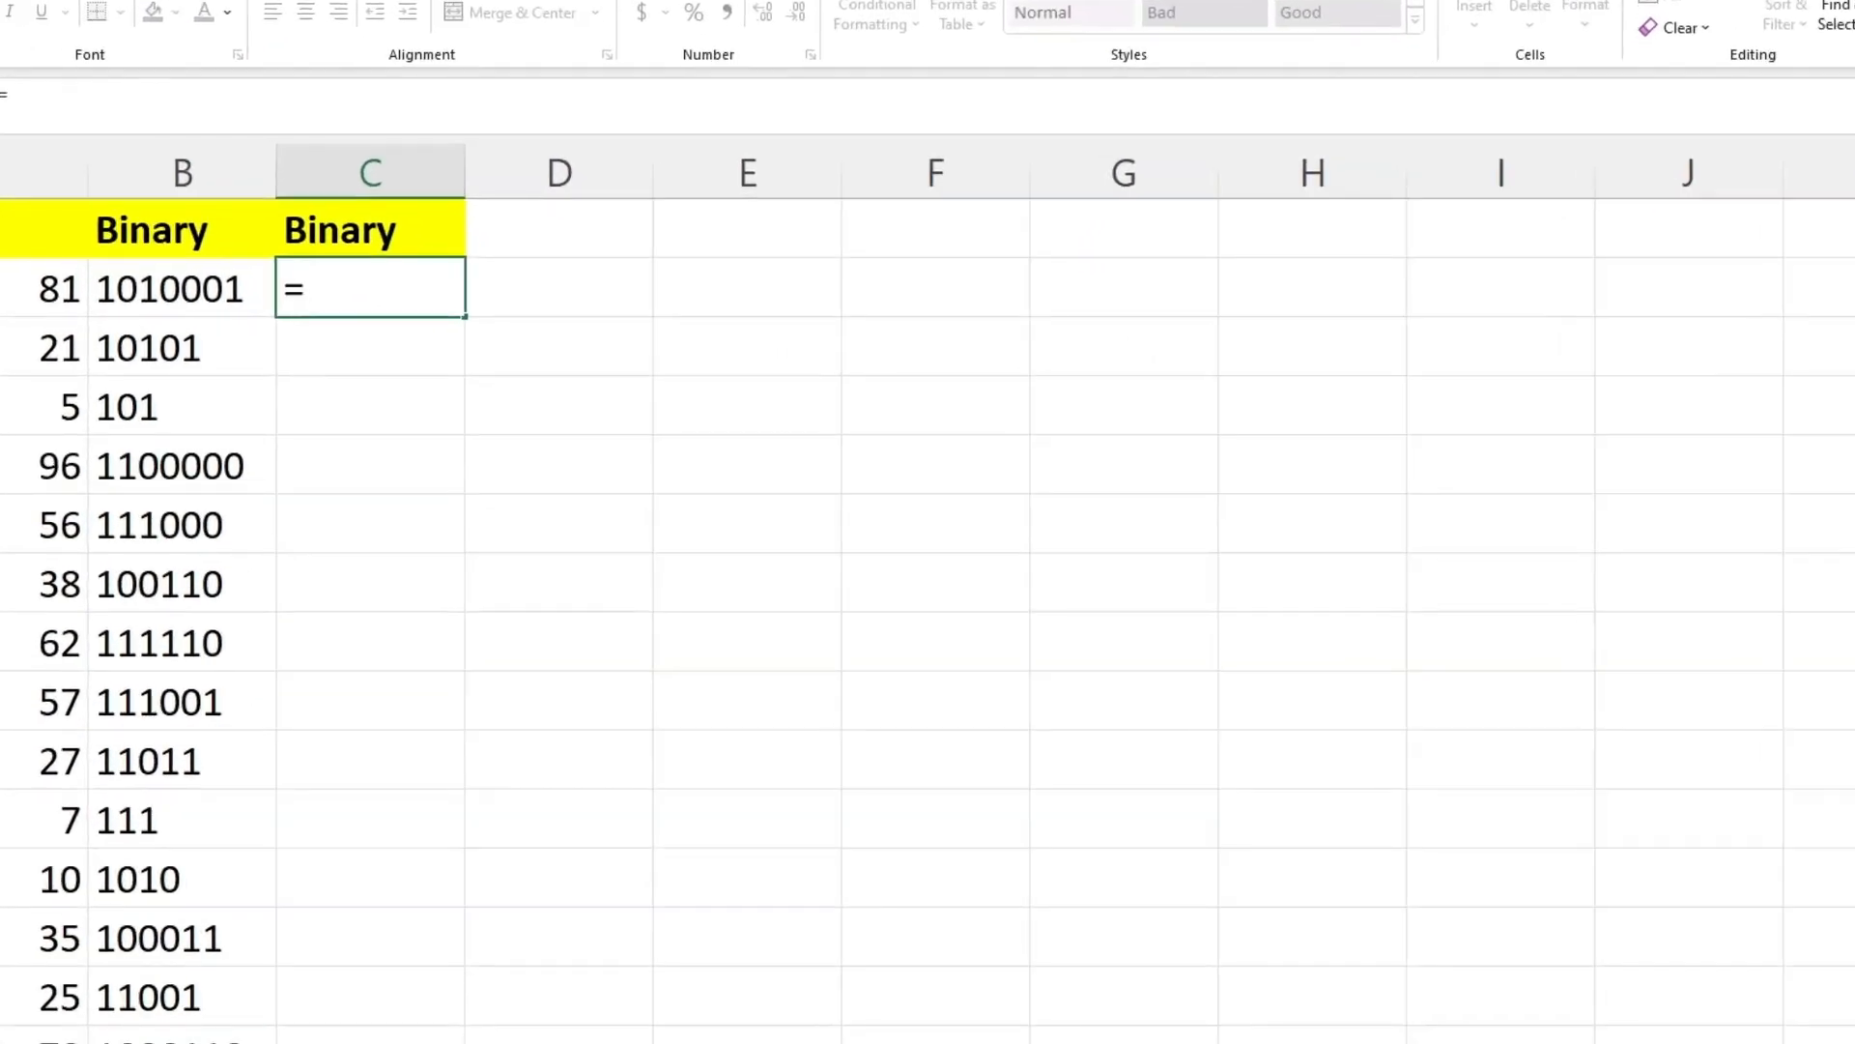
text(BASE)
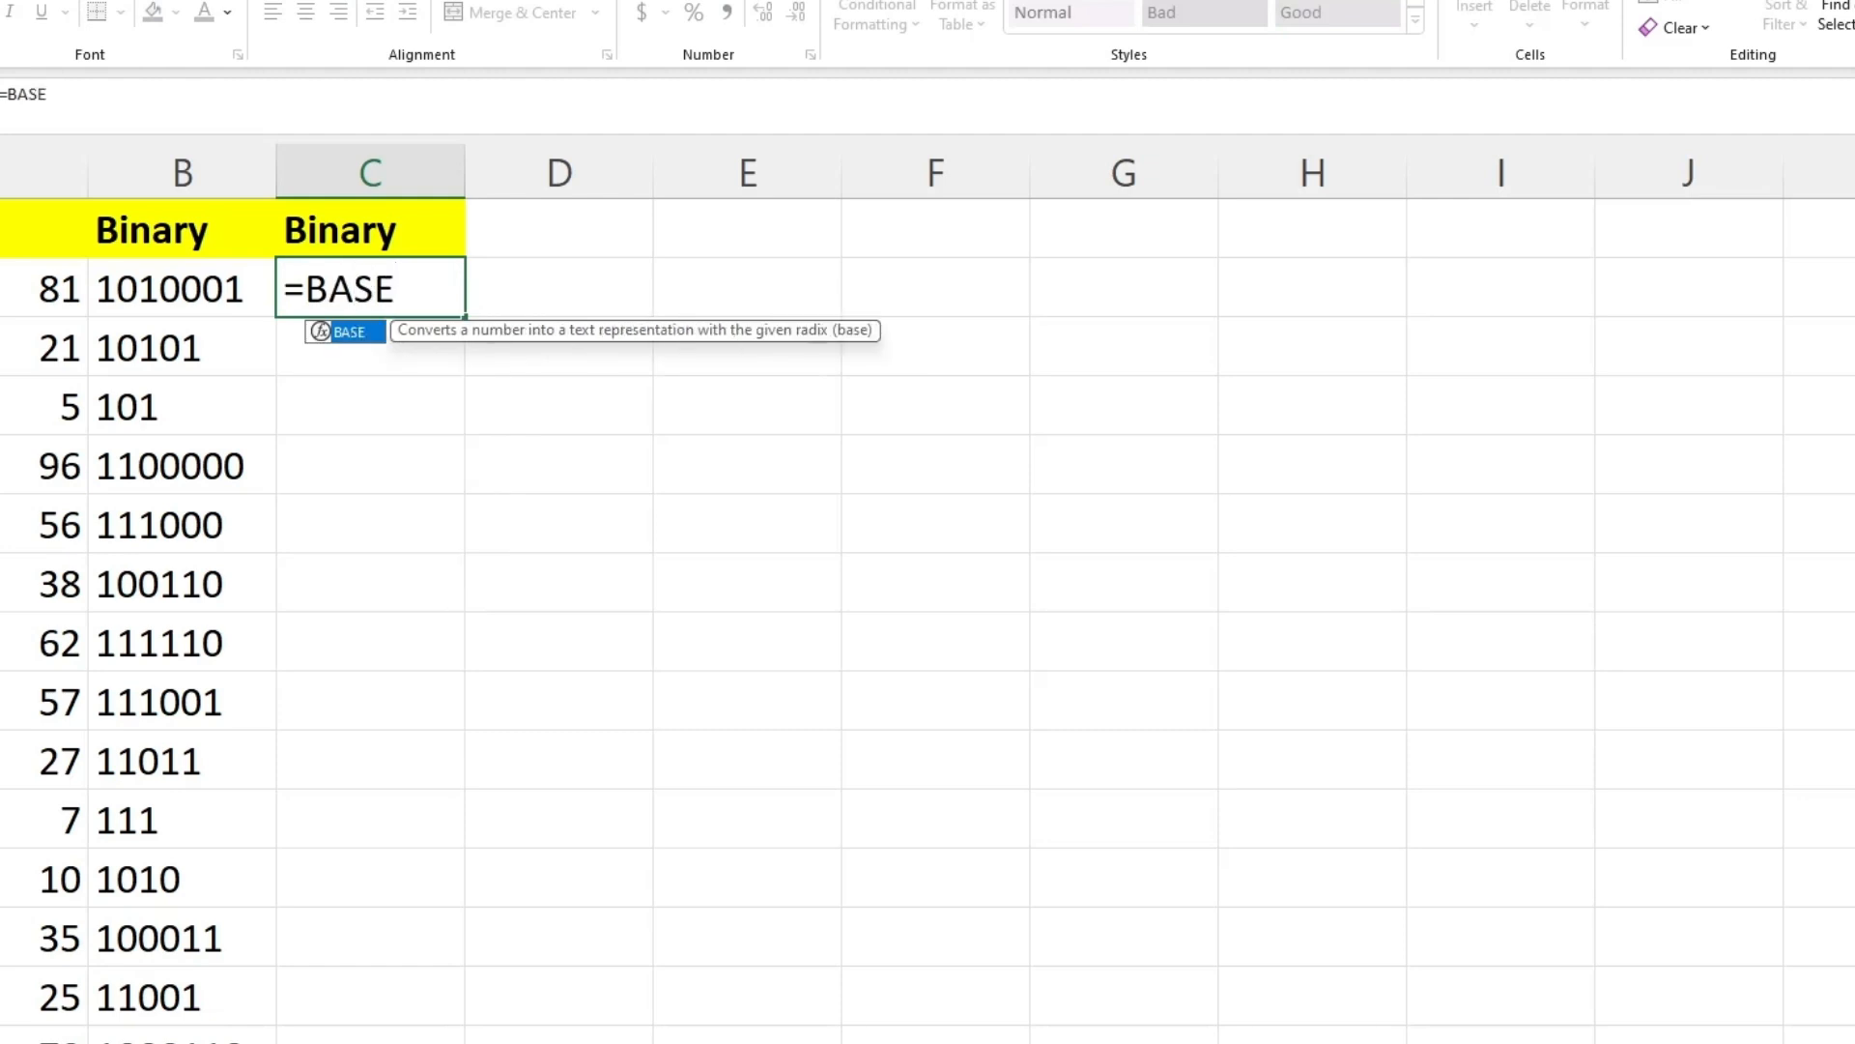
text(()
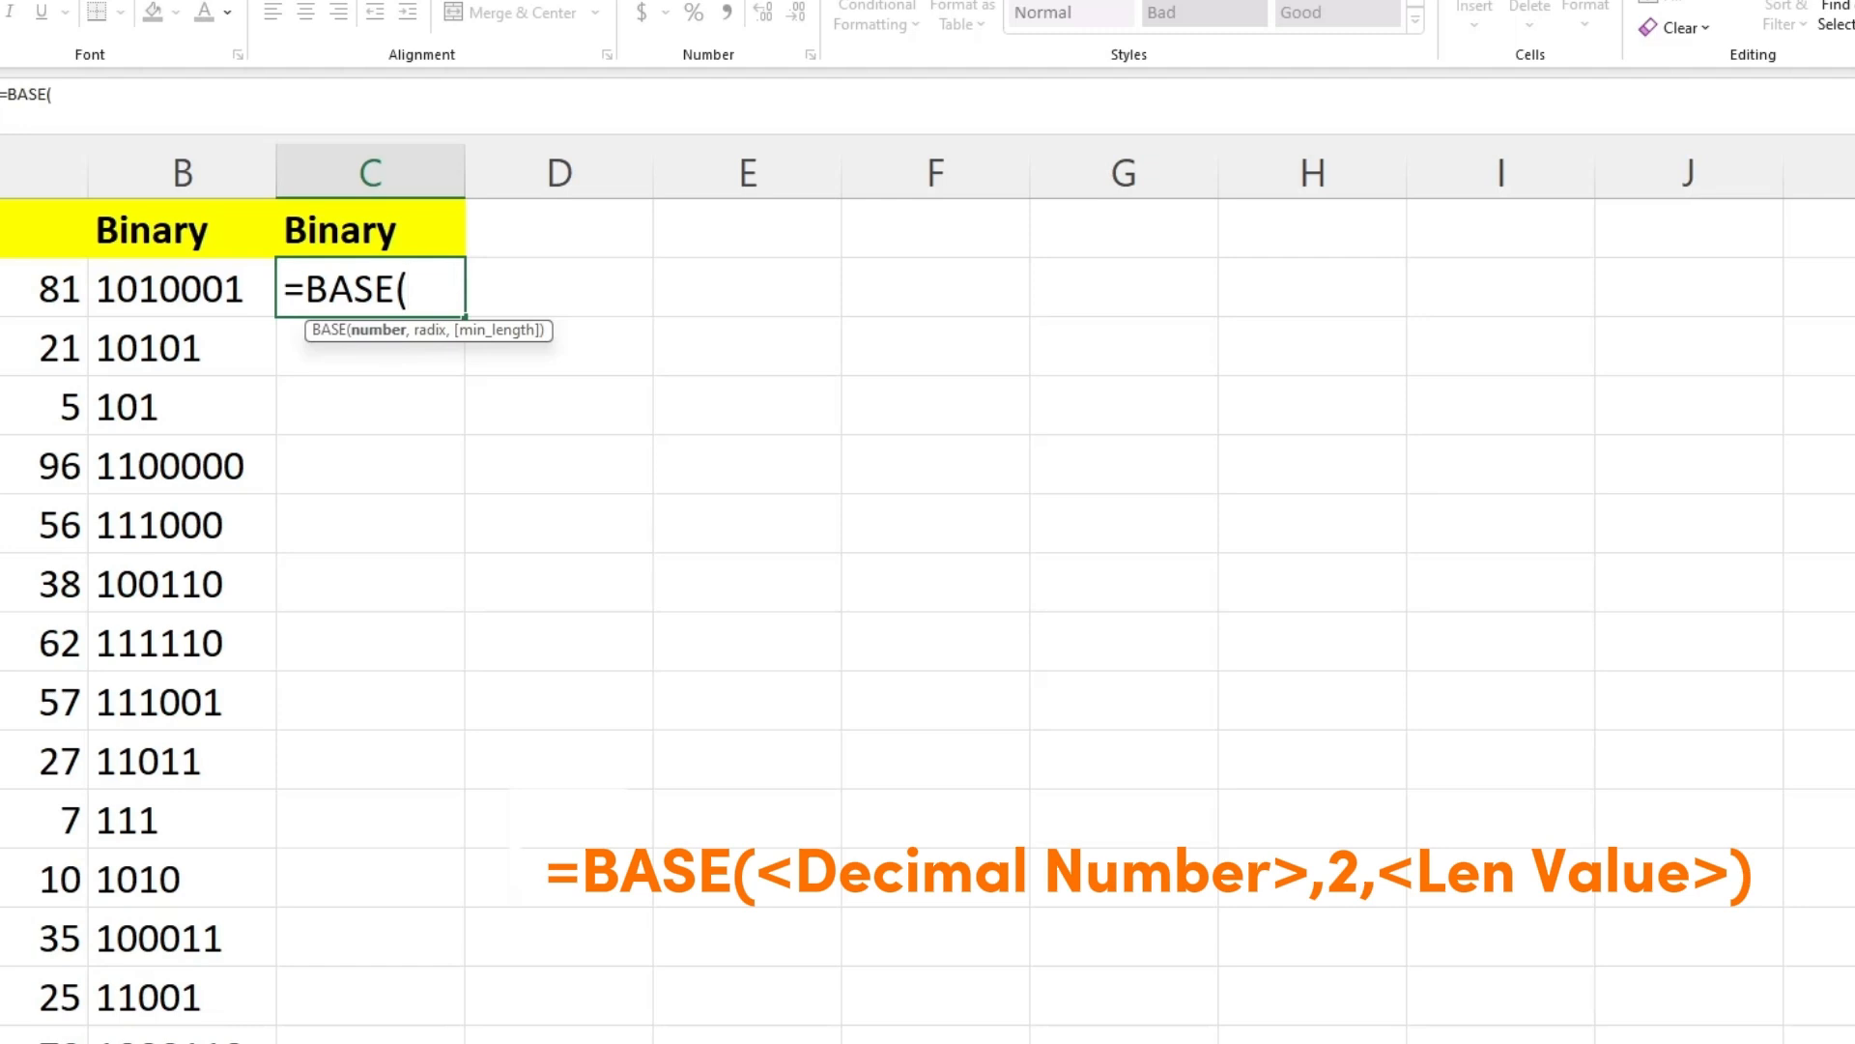
click(44, 288)
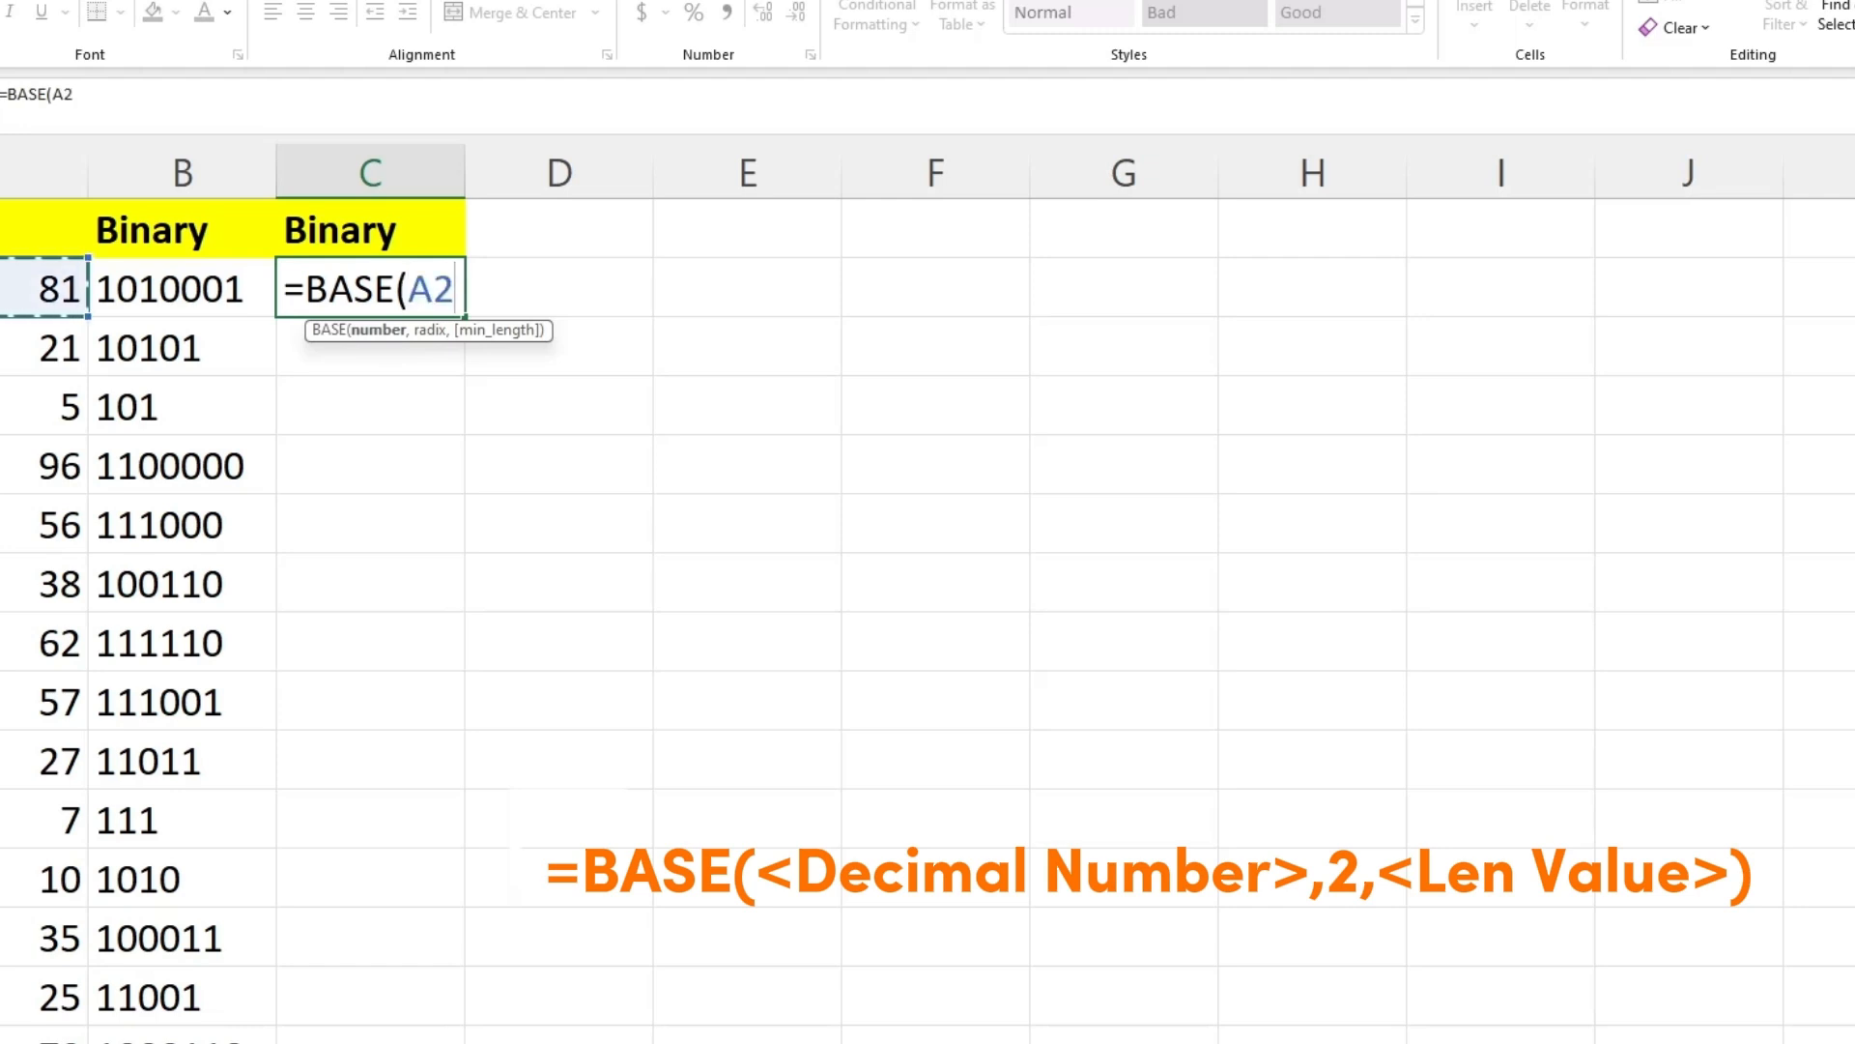
text(,)
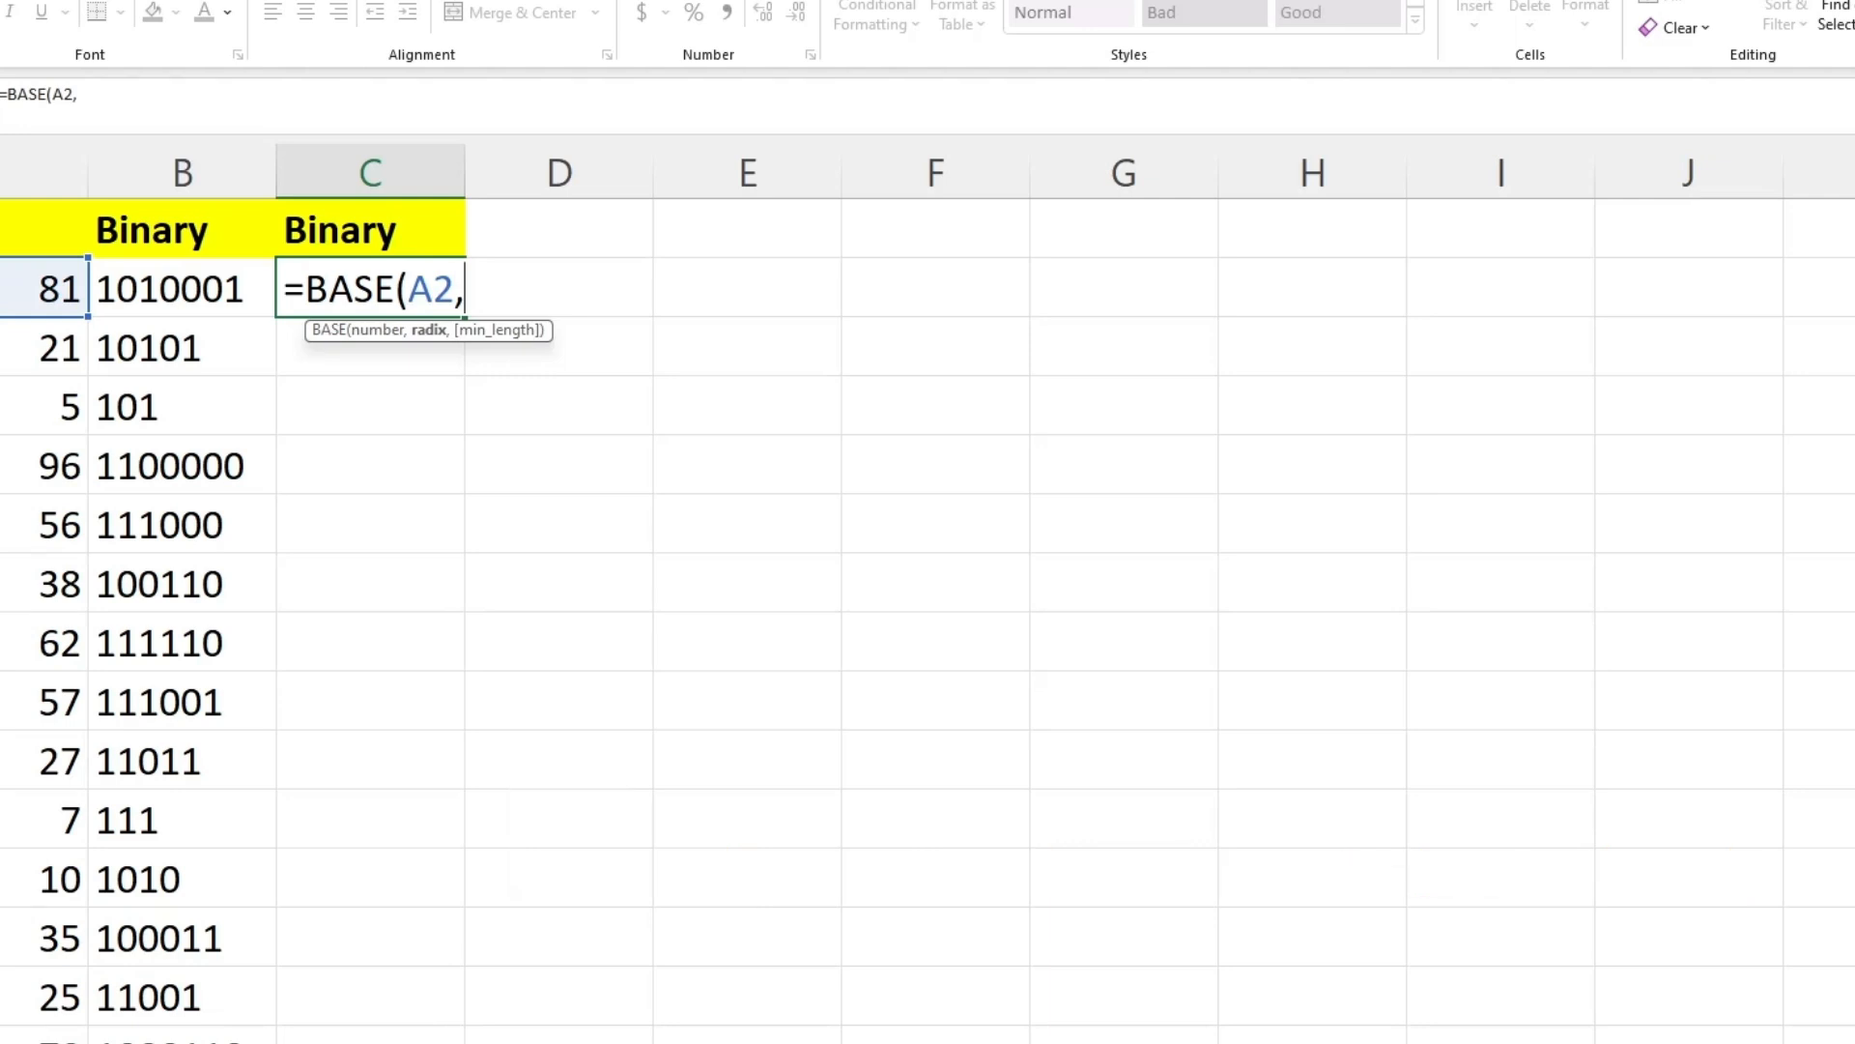
text(2,)
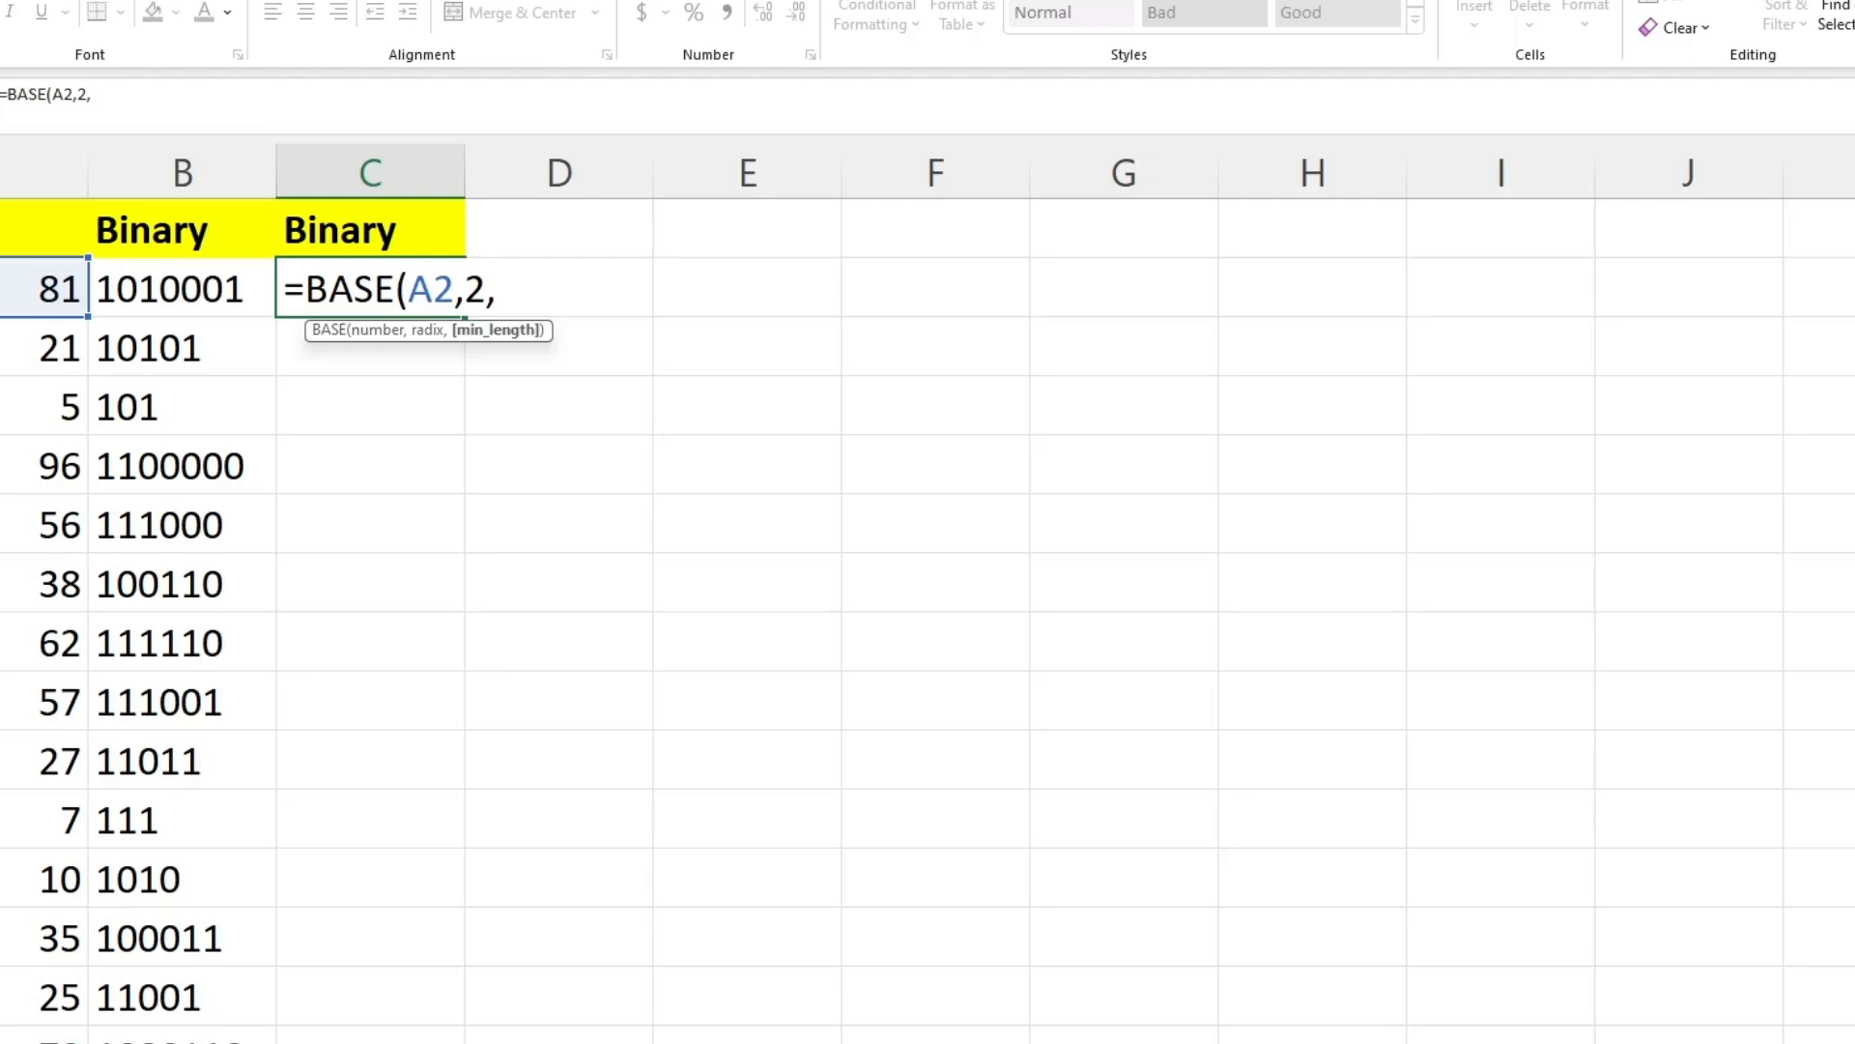
text(8))
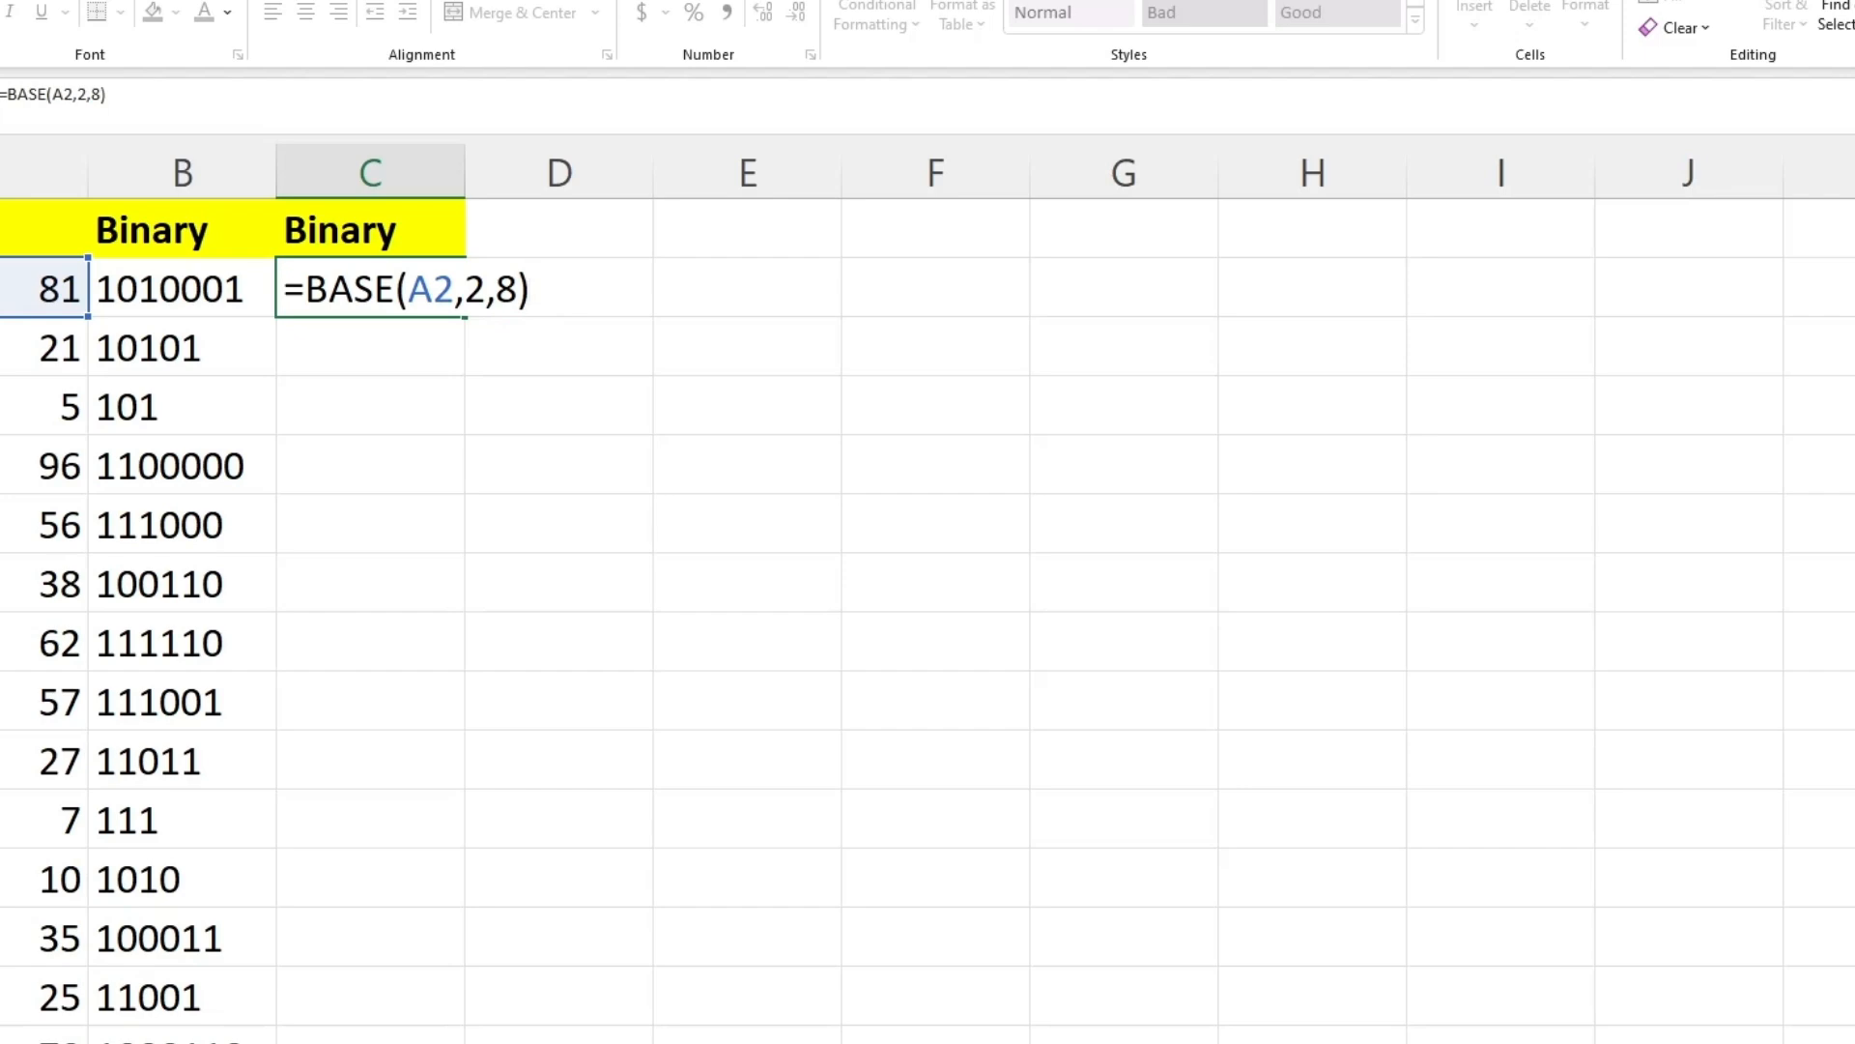
key(Return)
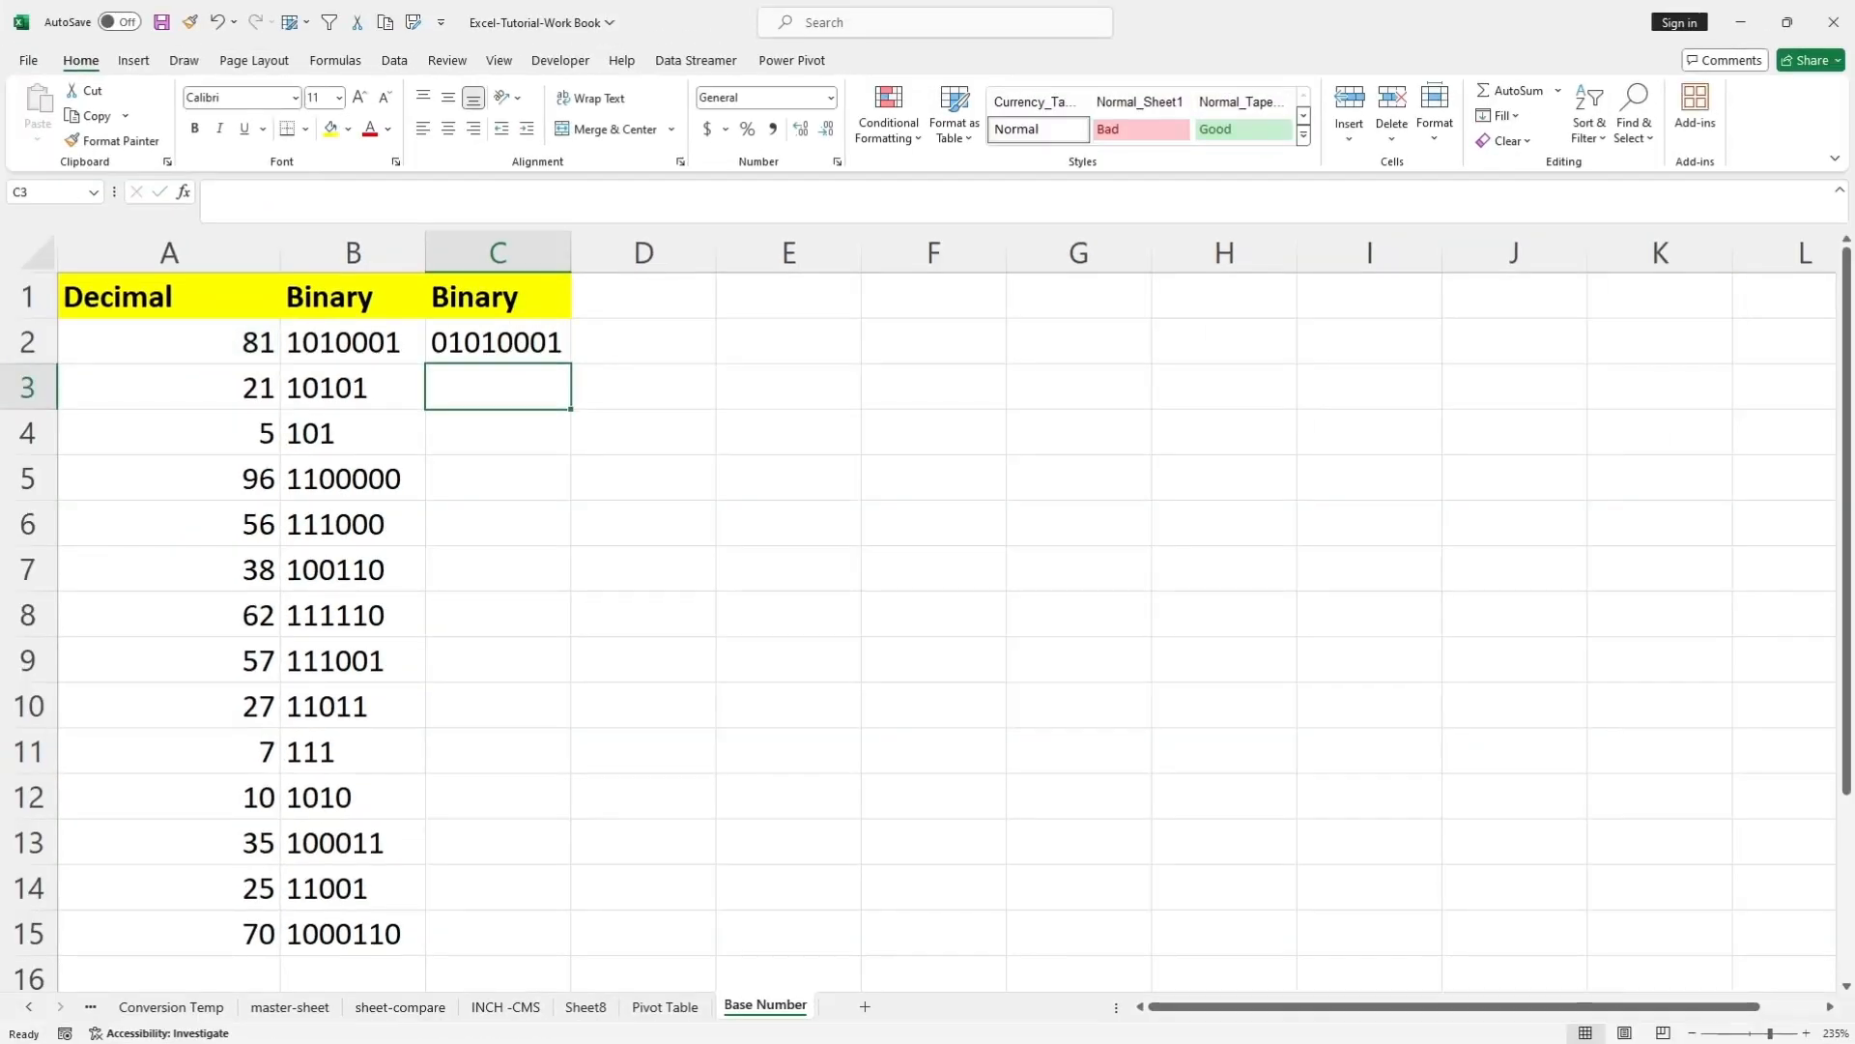
Fill the eight-digit binary formula from C2 down to C15.
key(Up)
drag(571, 363, 571, 954)
click(643, 750)
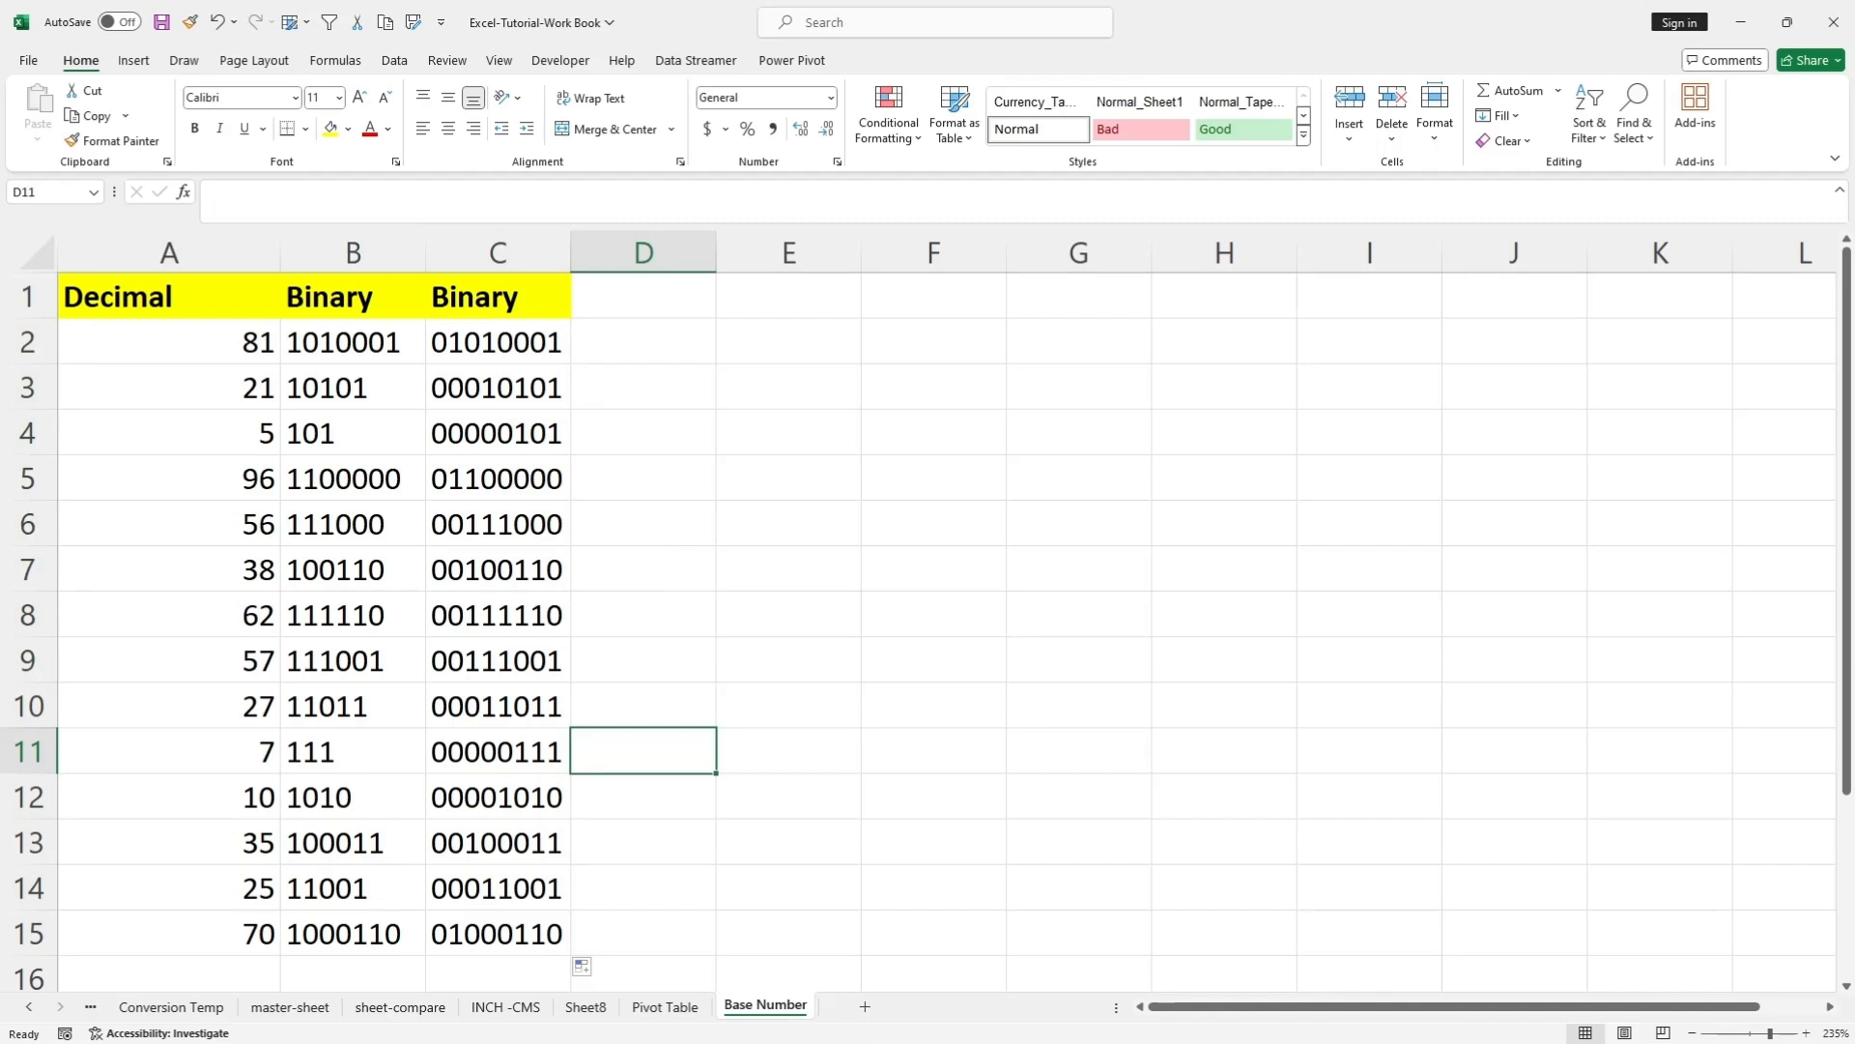
Enter the numbers 192, 168, 15 and 142 in cells E2 through E5.
click(643, 343)
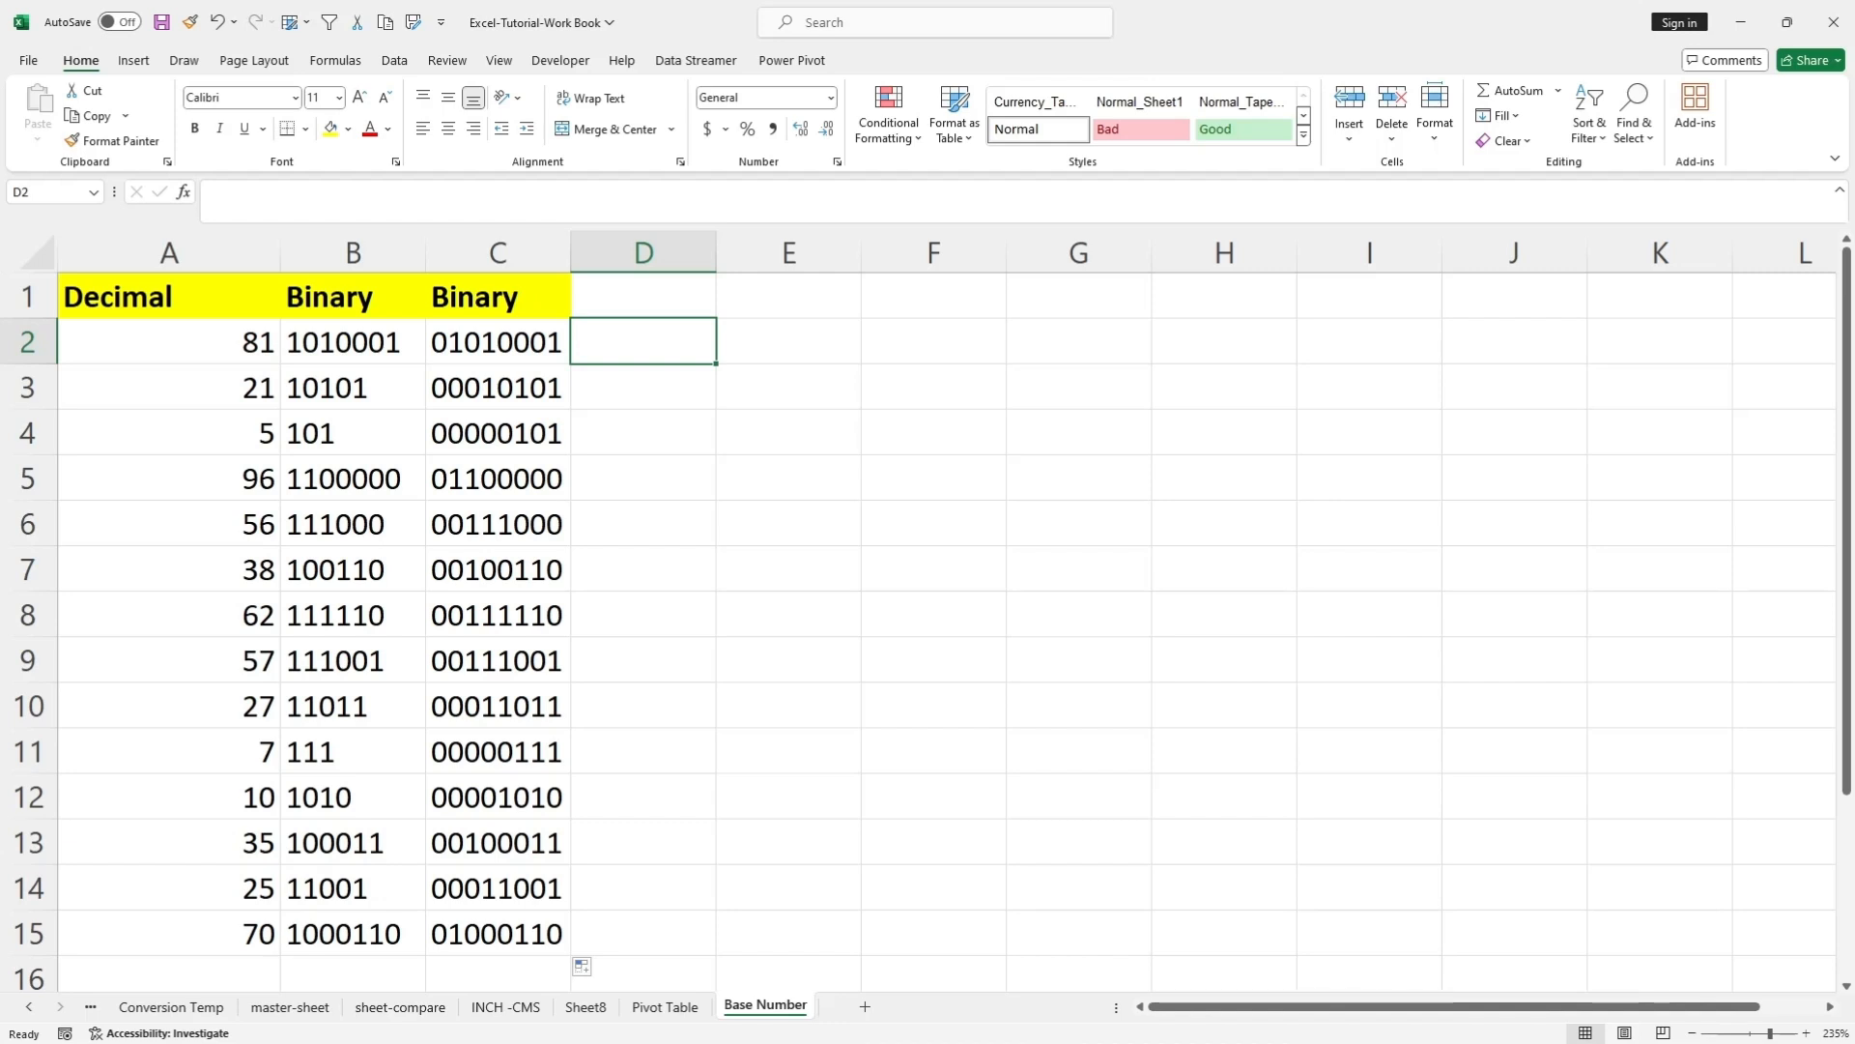
click(789, 342)
key(BackSpace)
text(1)
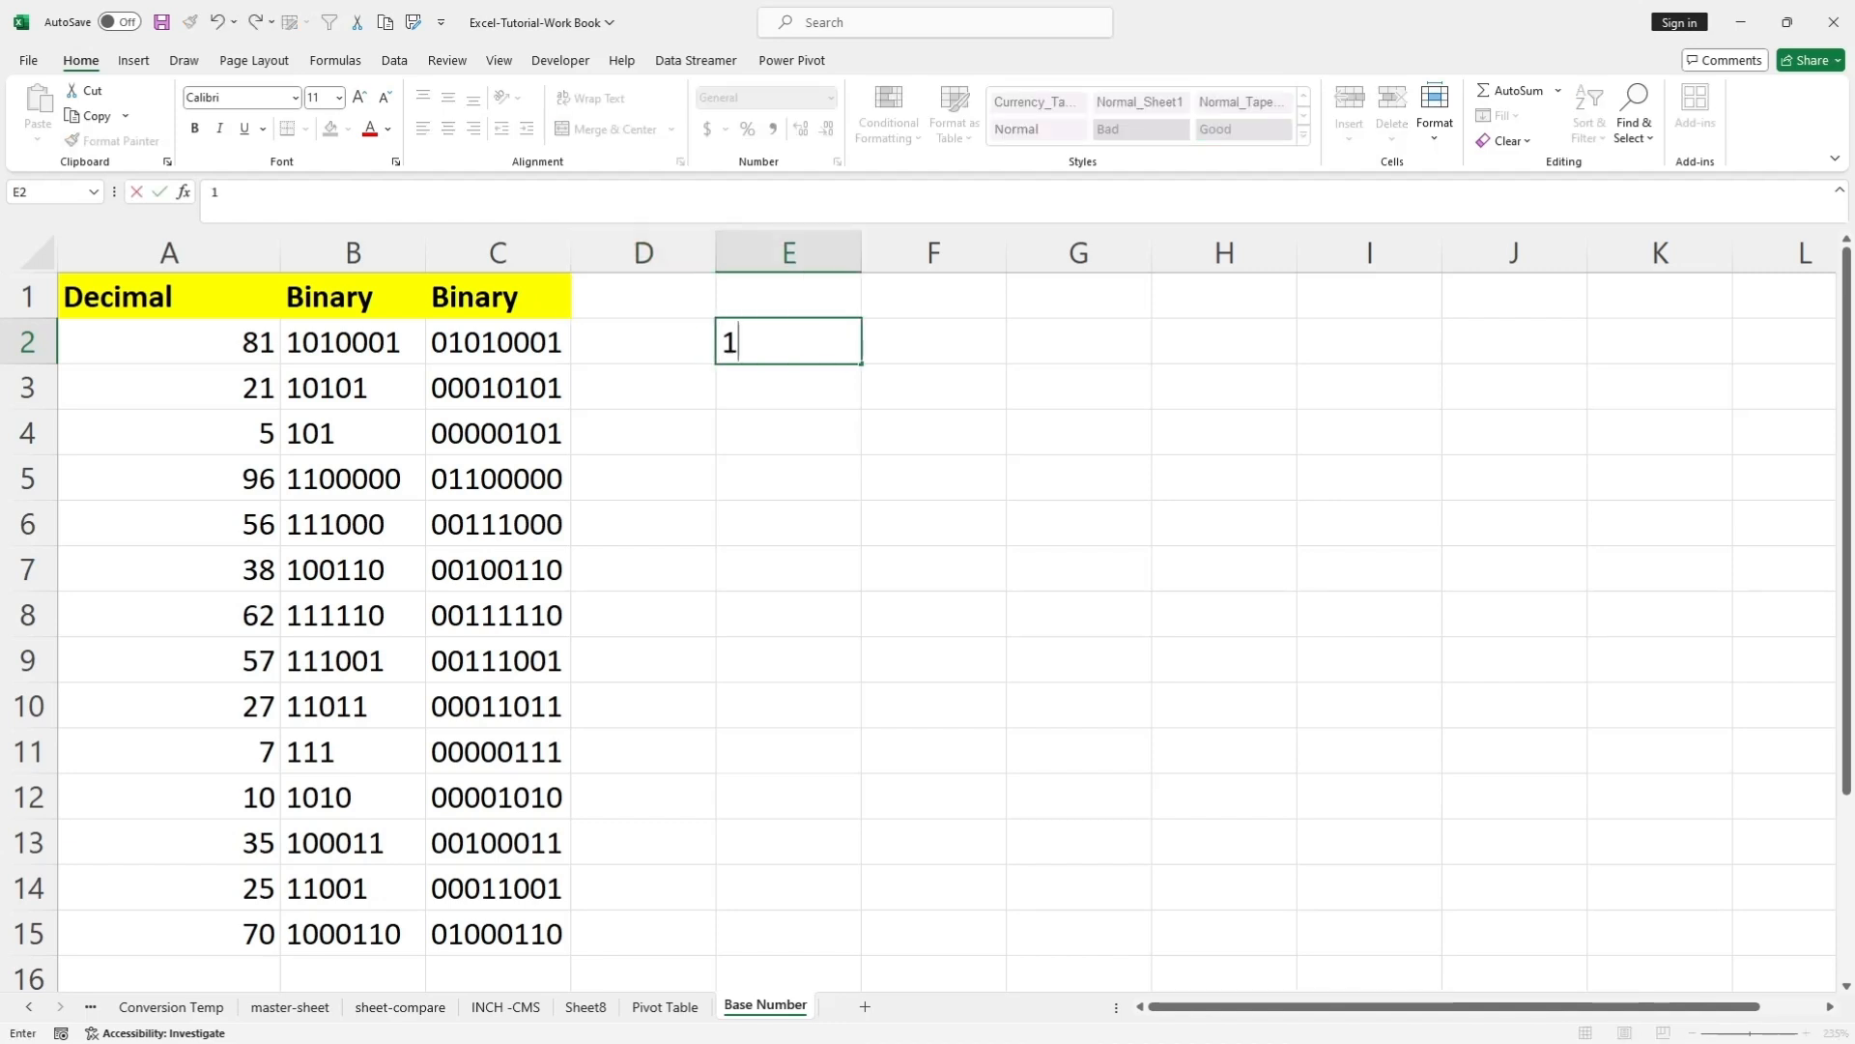
text(92)
key(Return)
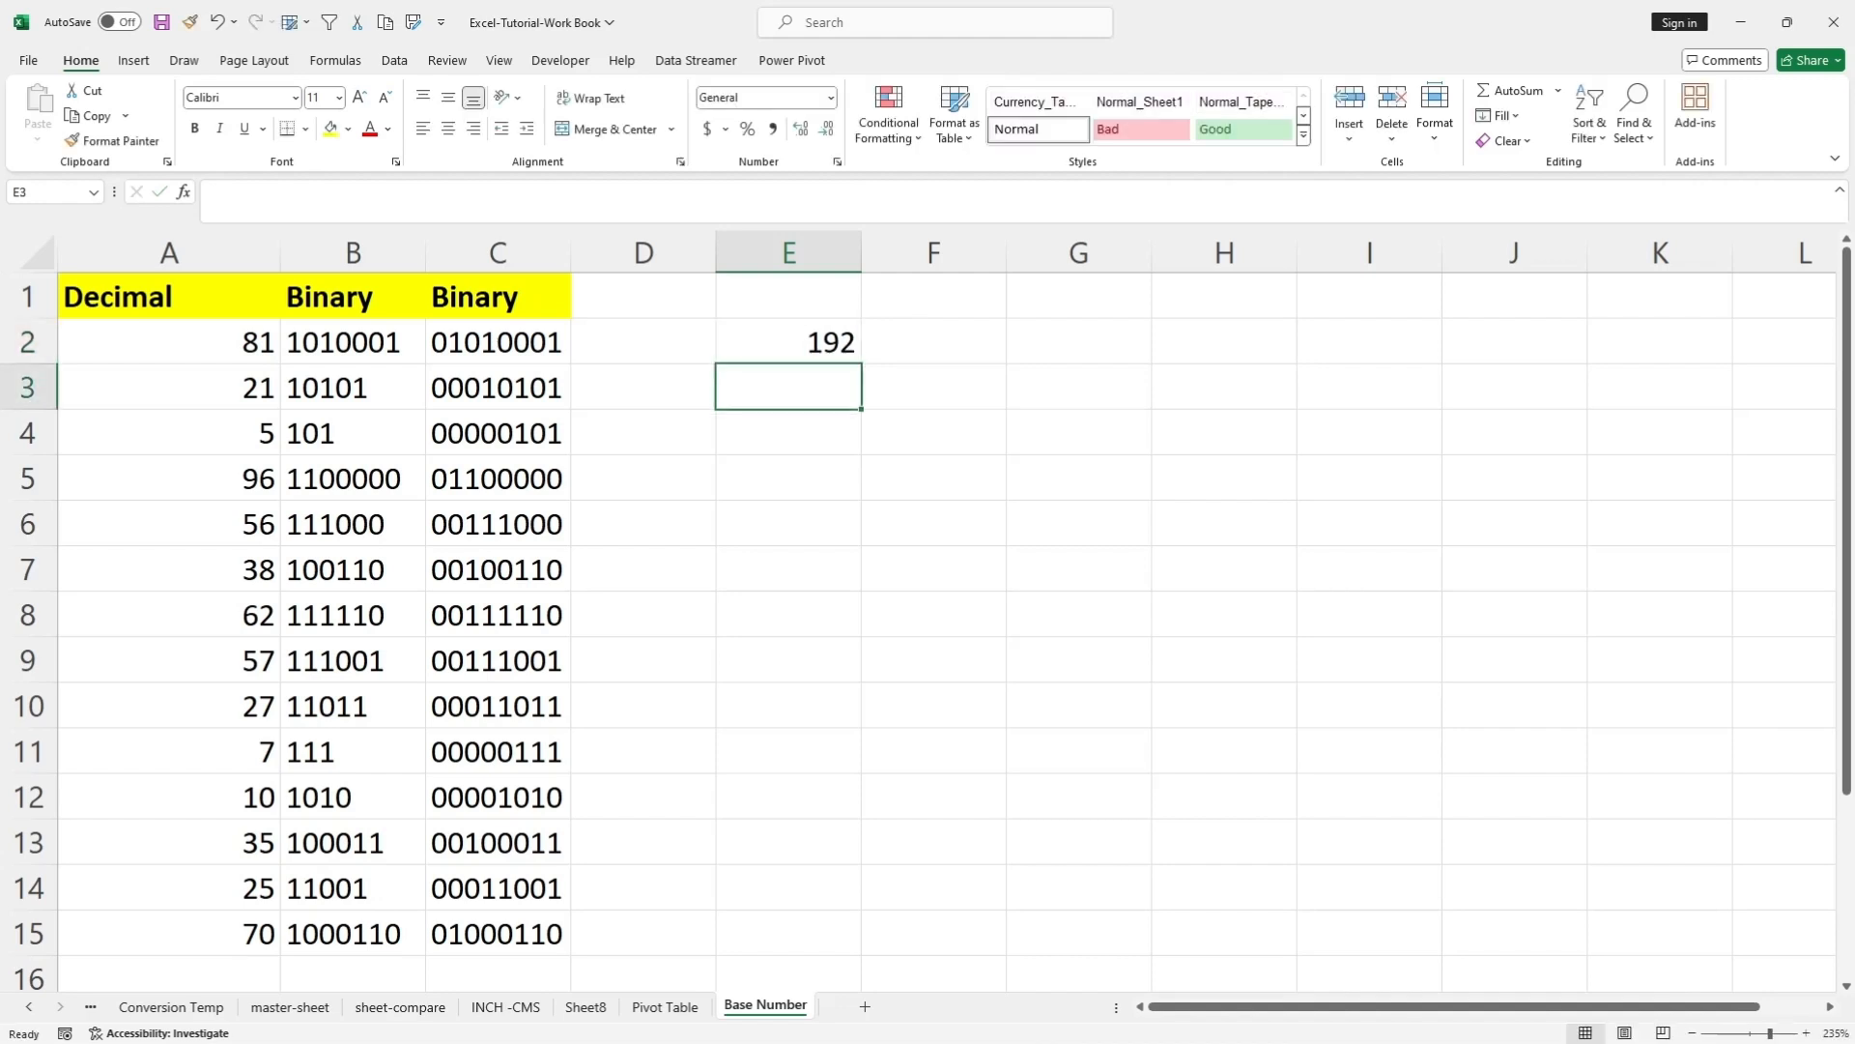
key(BackSpace)
text(168)
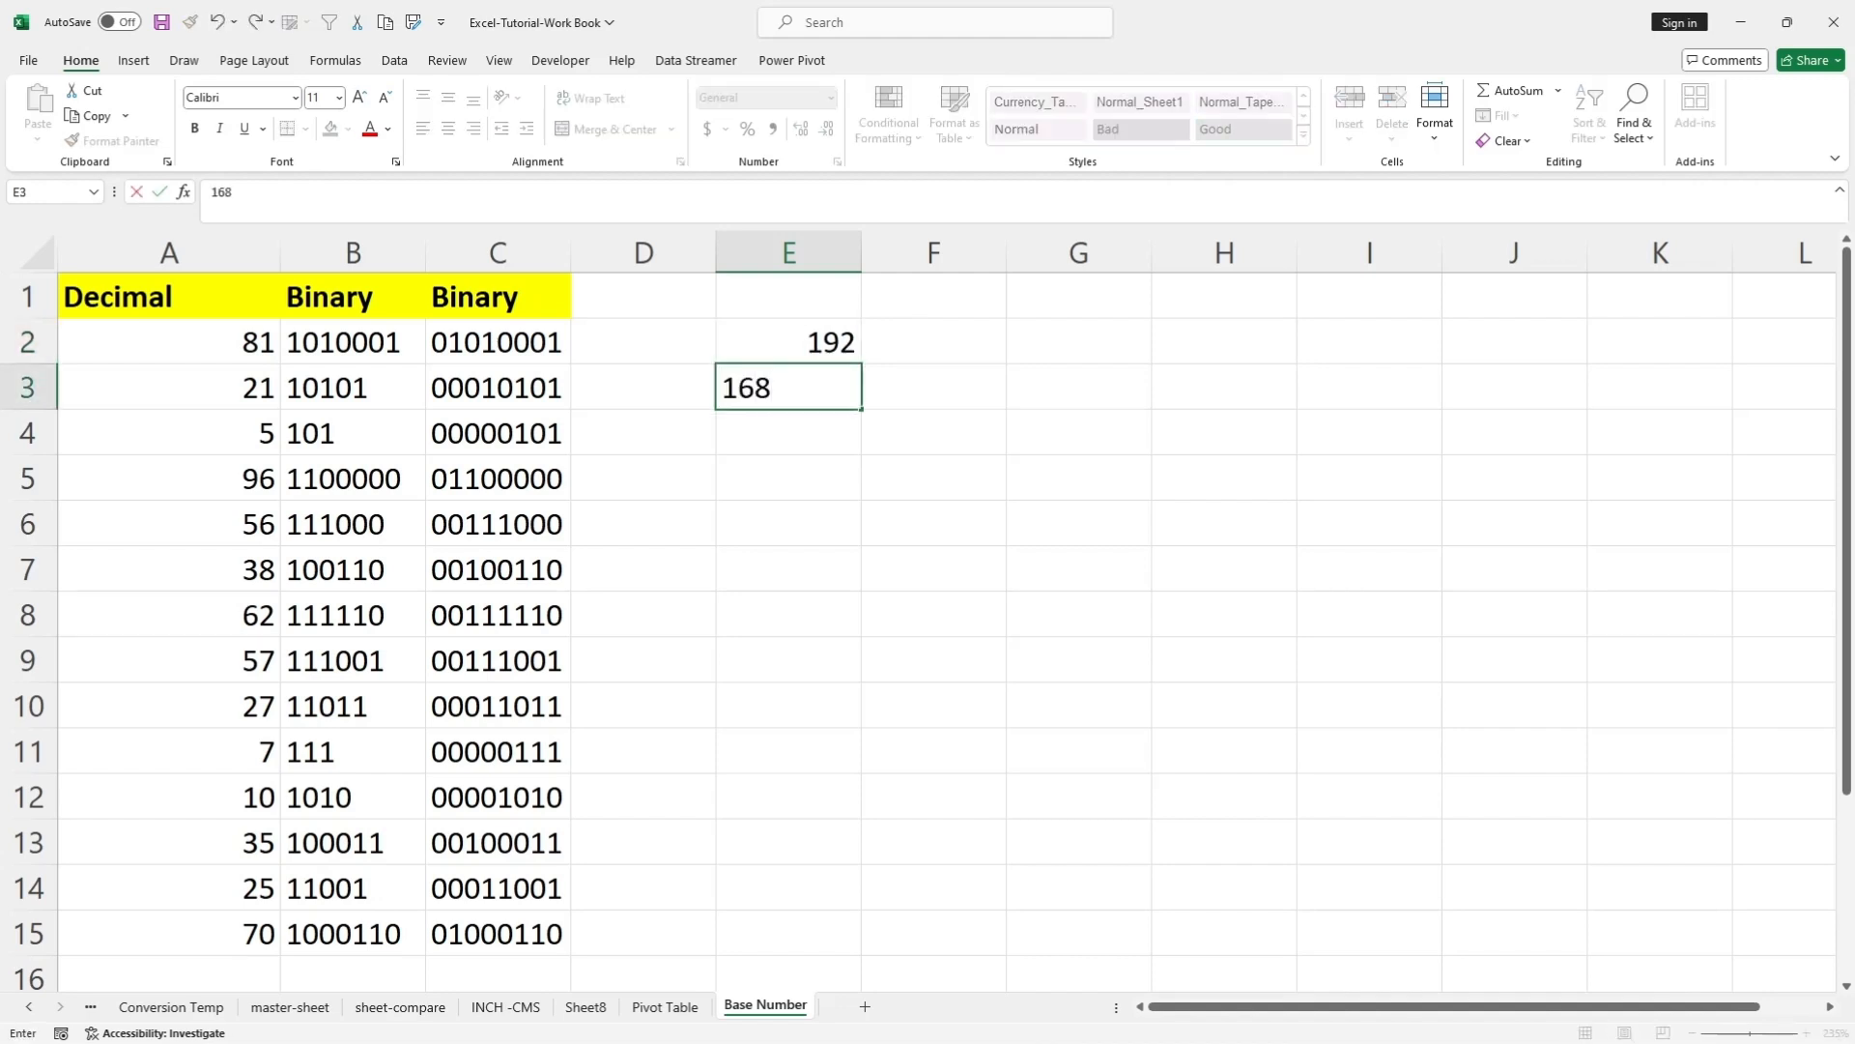
key(ctrl+Return)
key(Return)
key(BackSpace)
text(15)
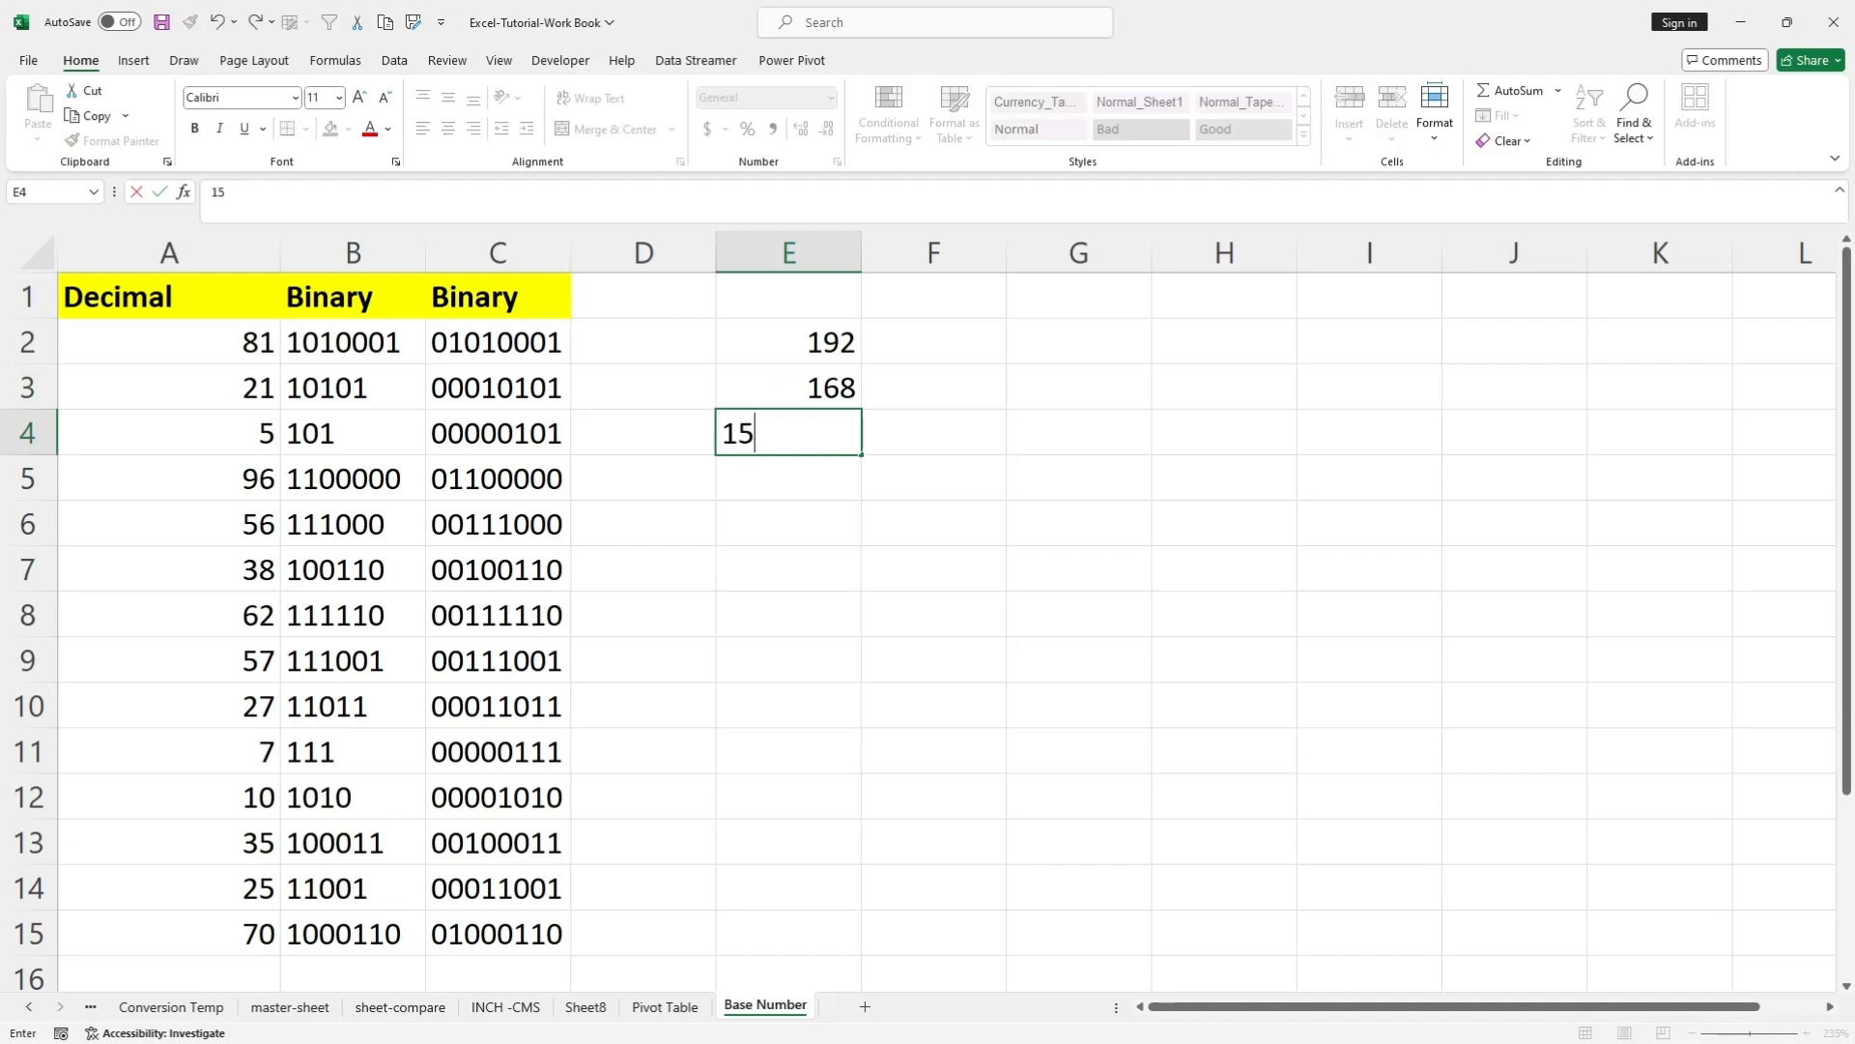
key(Return)
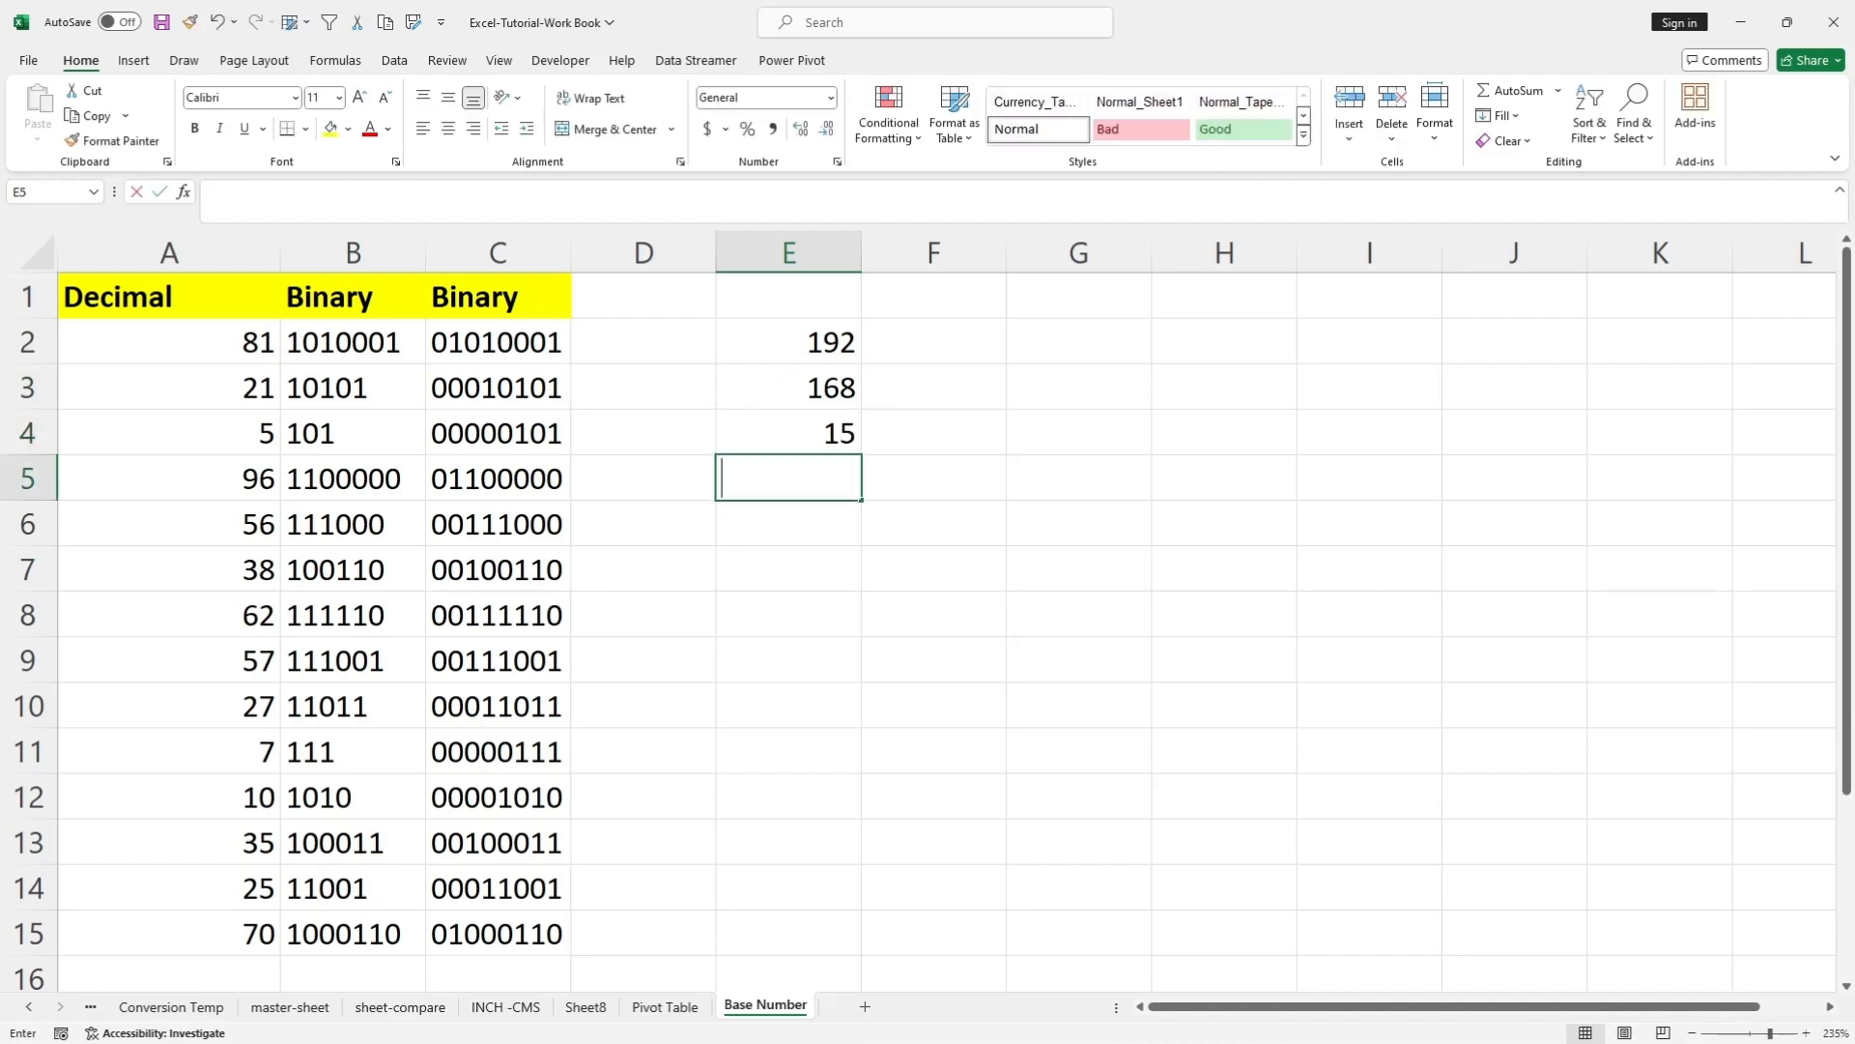
key(BackSpace)
text(142)
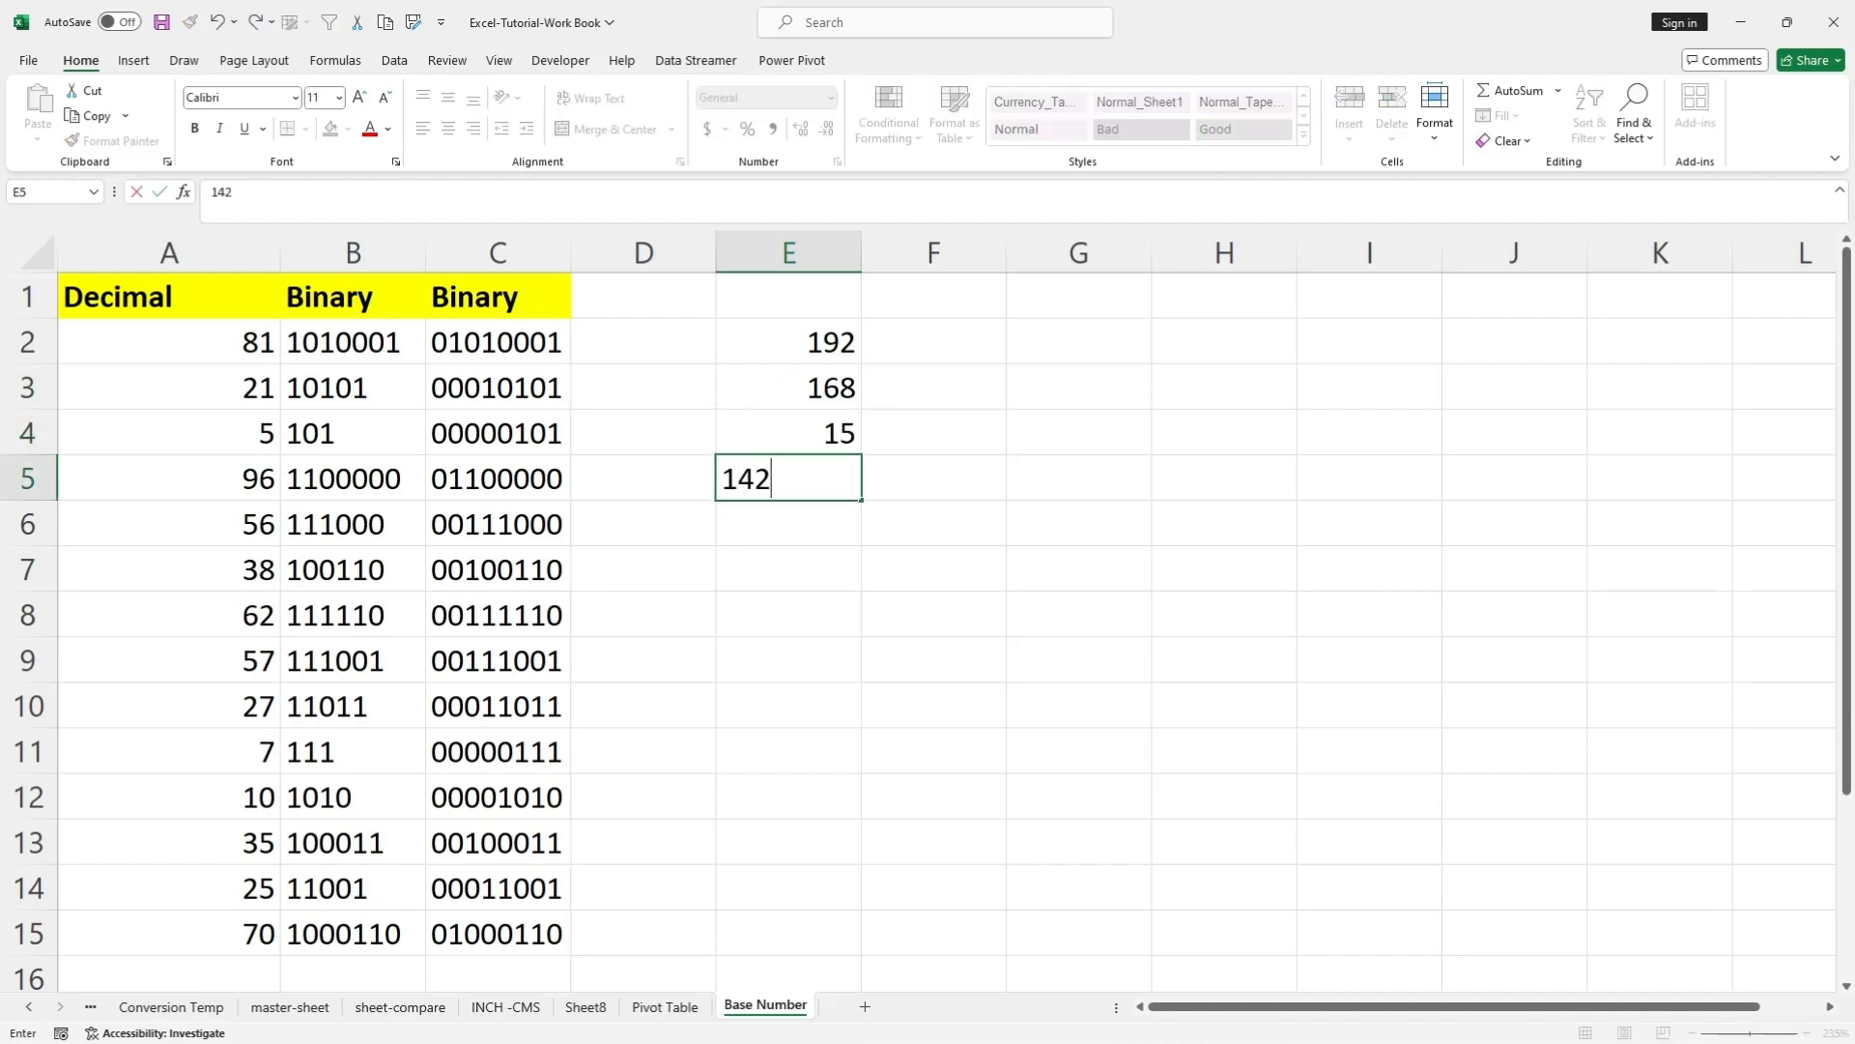
key(Return)
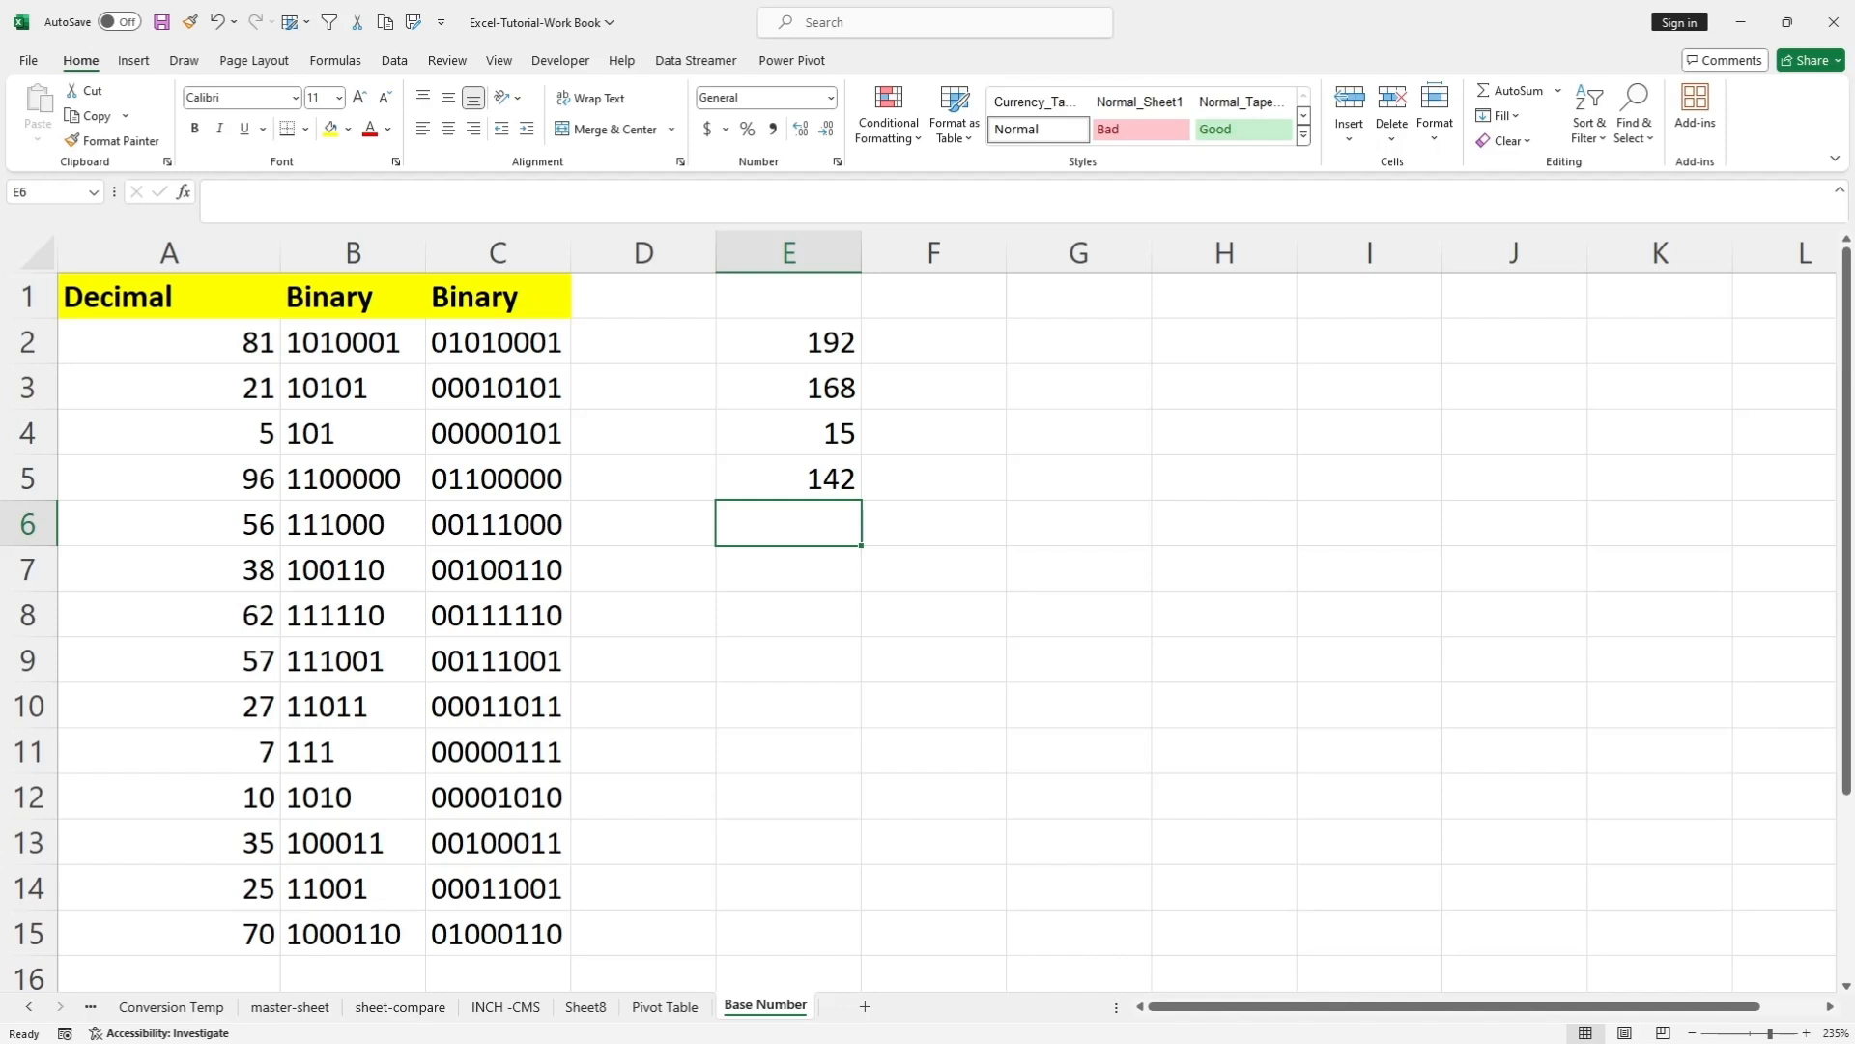
click(788, 342)
click(787, 387)
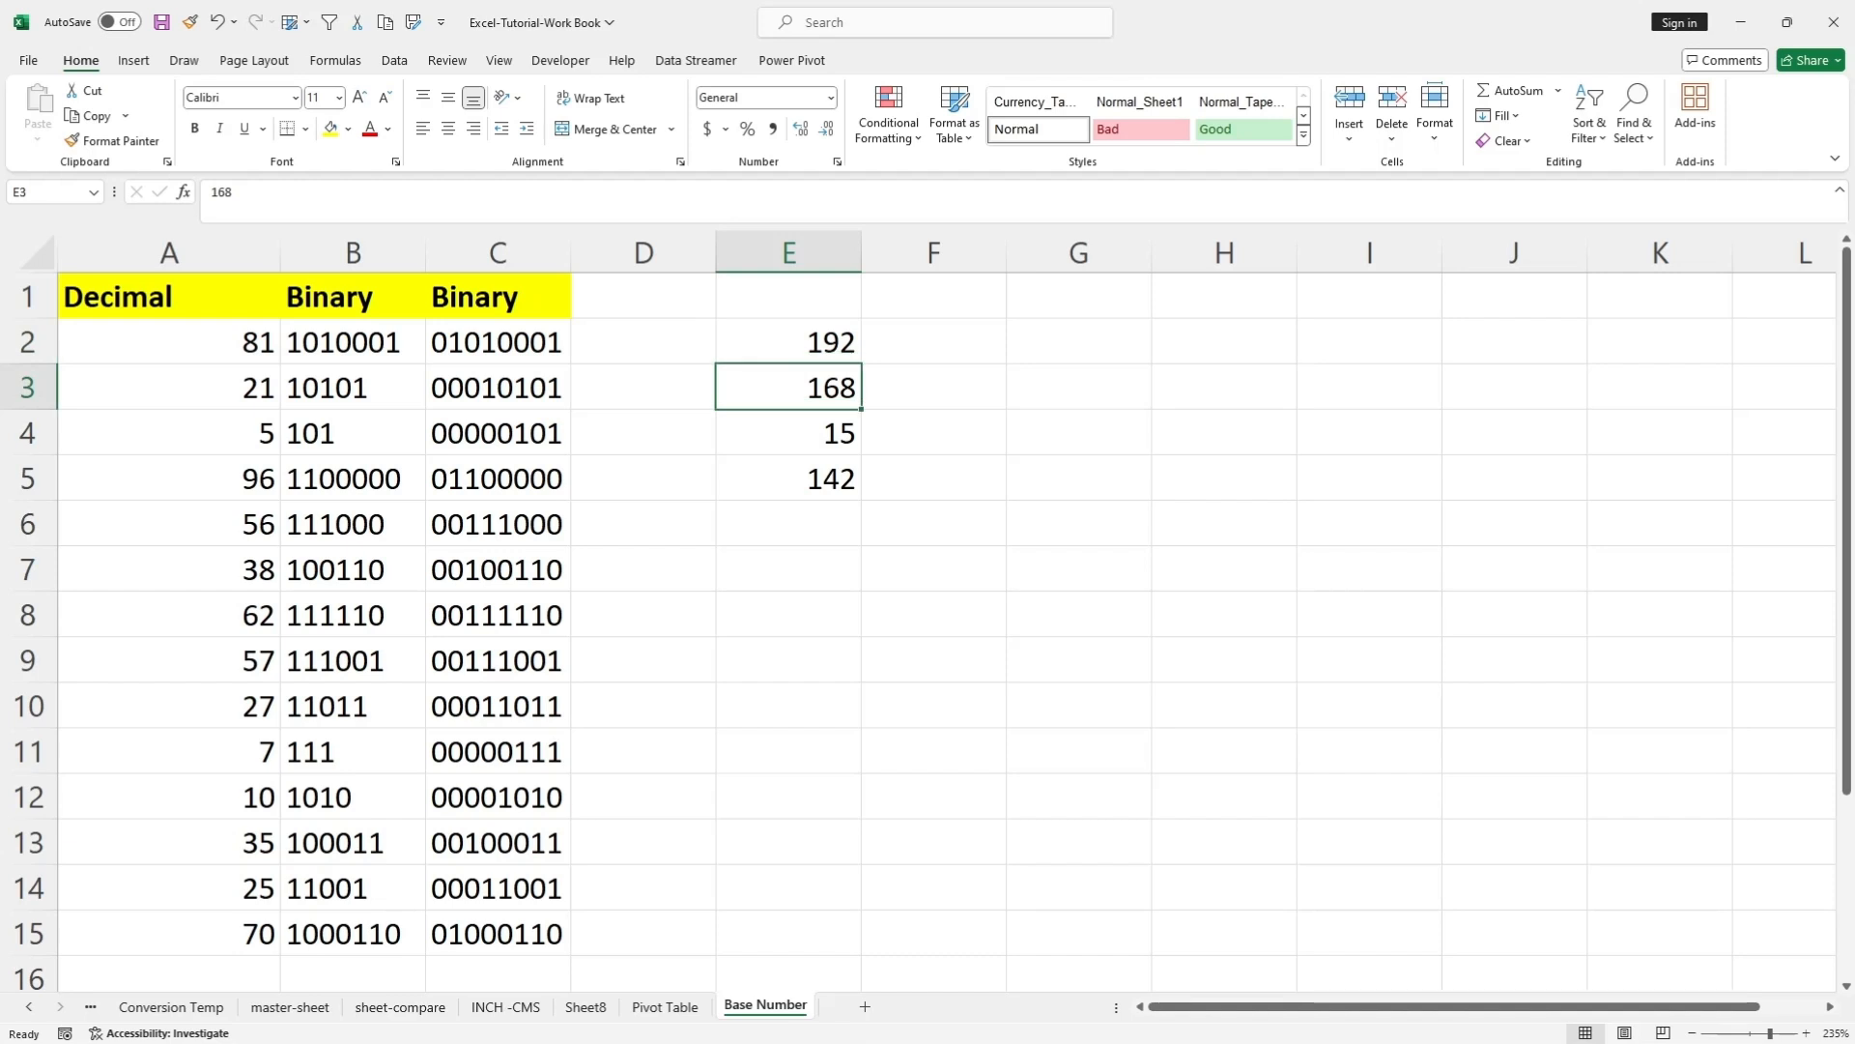
click(787, 433)
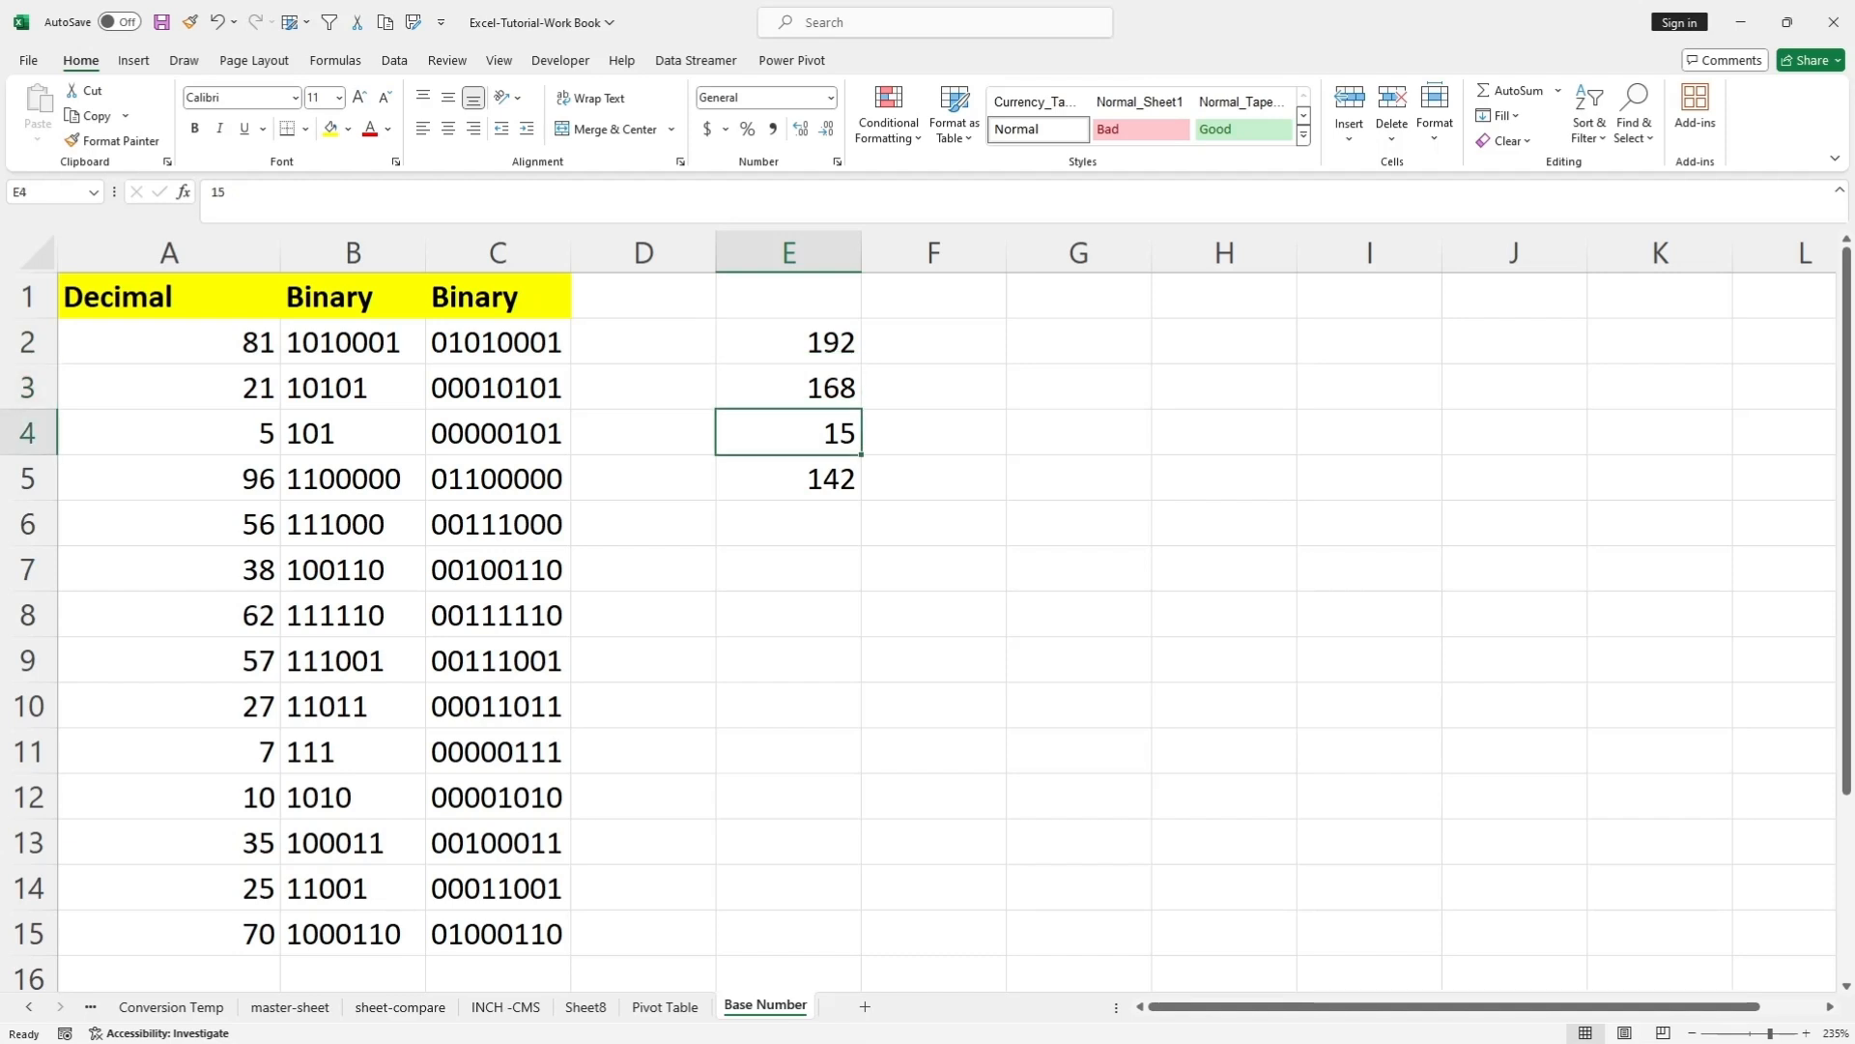
click(787, 478)
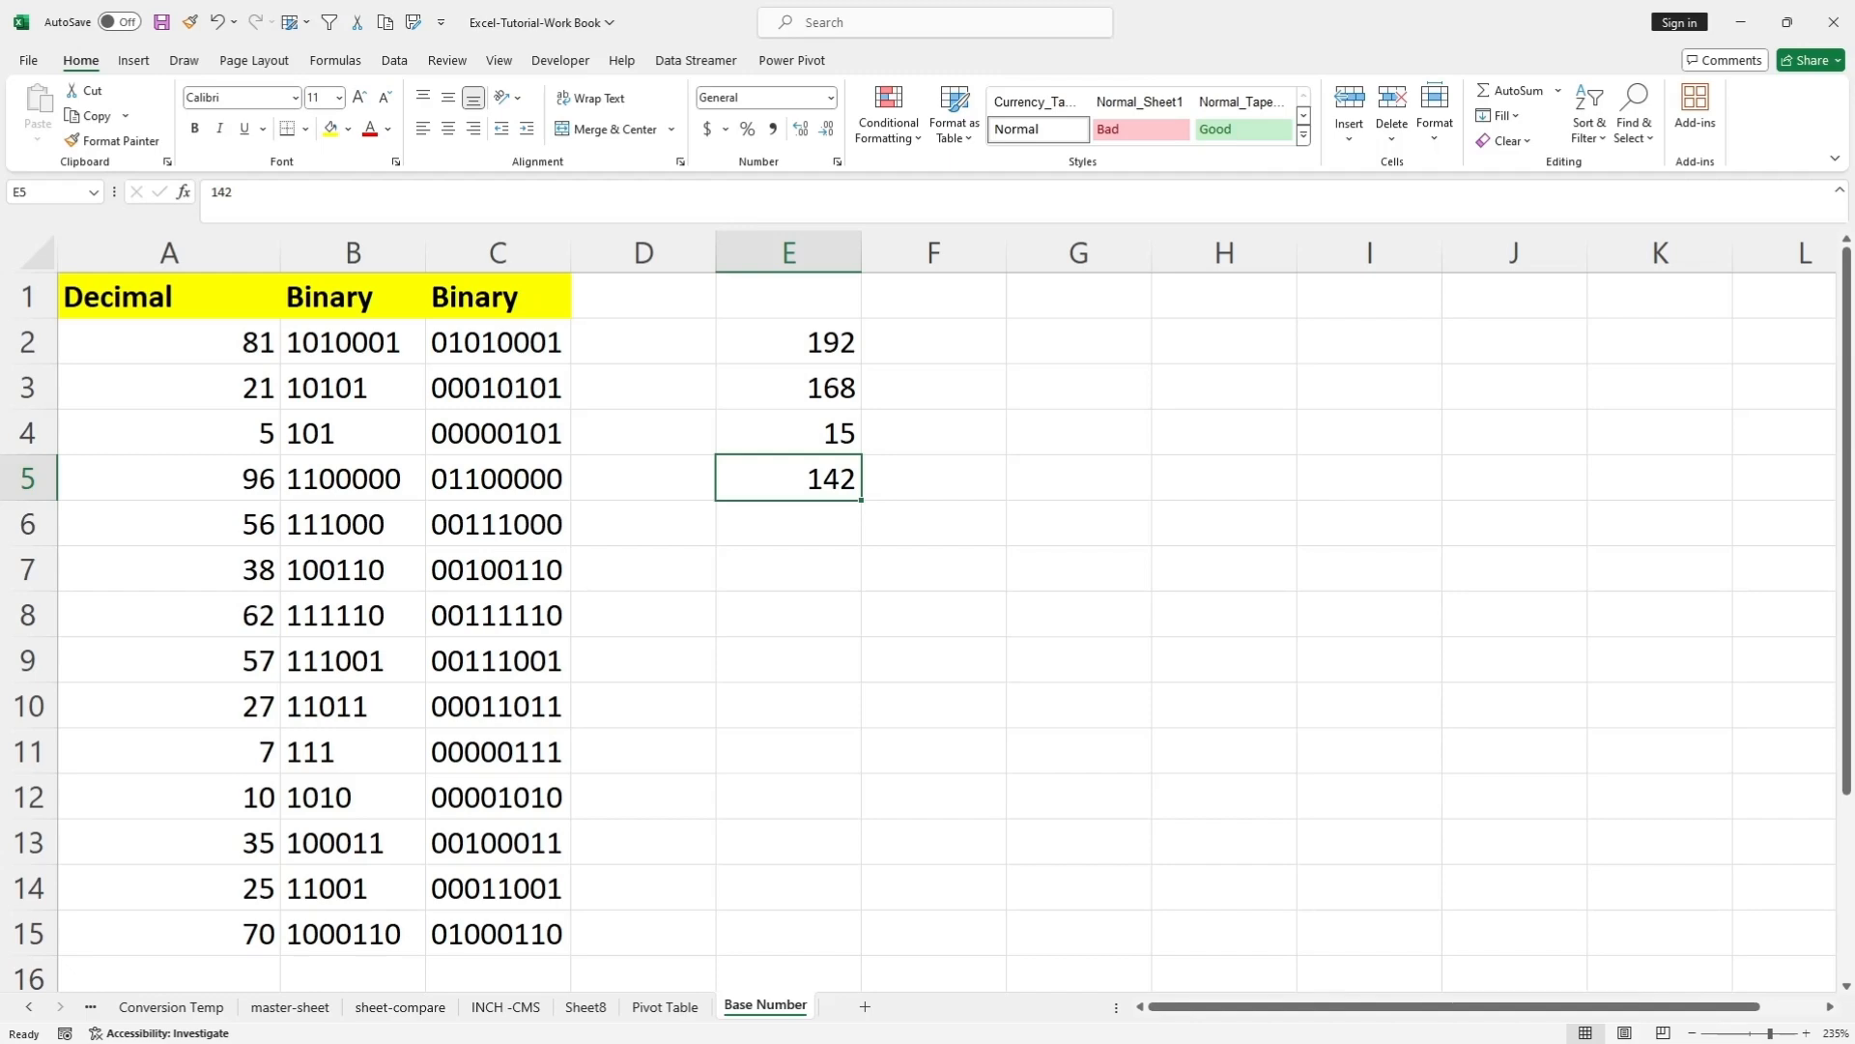
Enter the formula =BASE(E2,2,8) in F2 to convert E2 to binary with a minimum length of 8 digits.
double_click(934, 342)
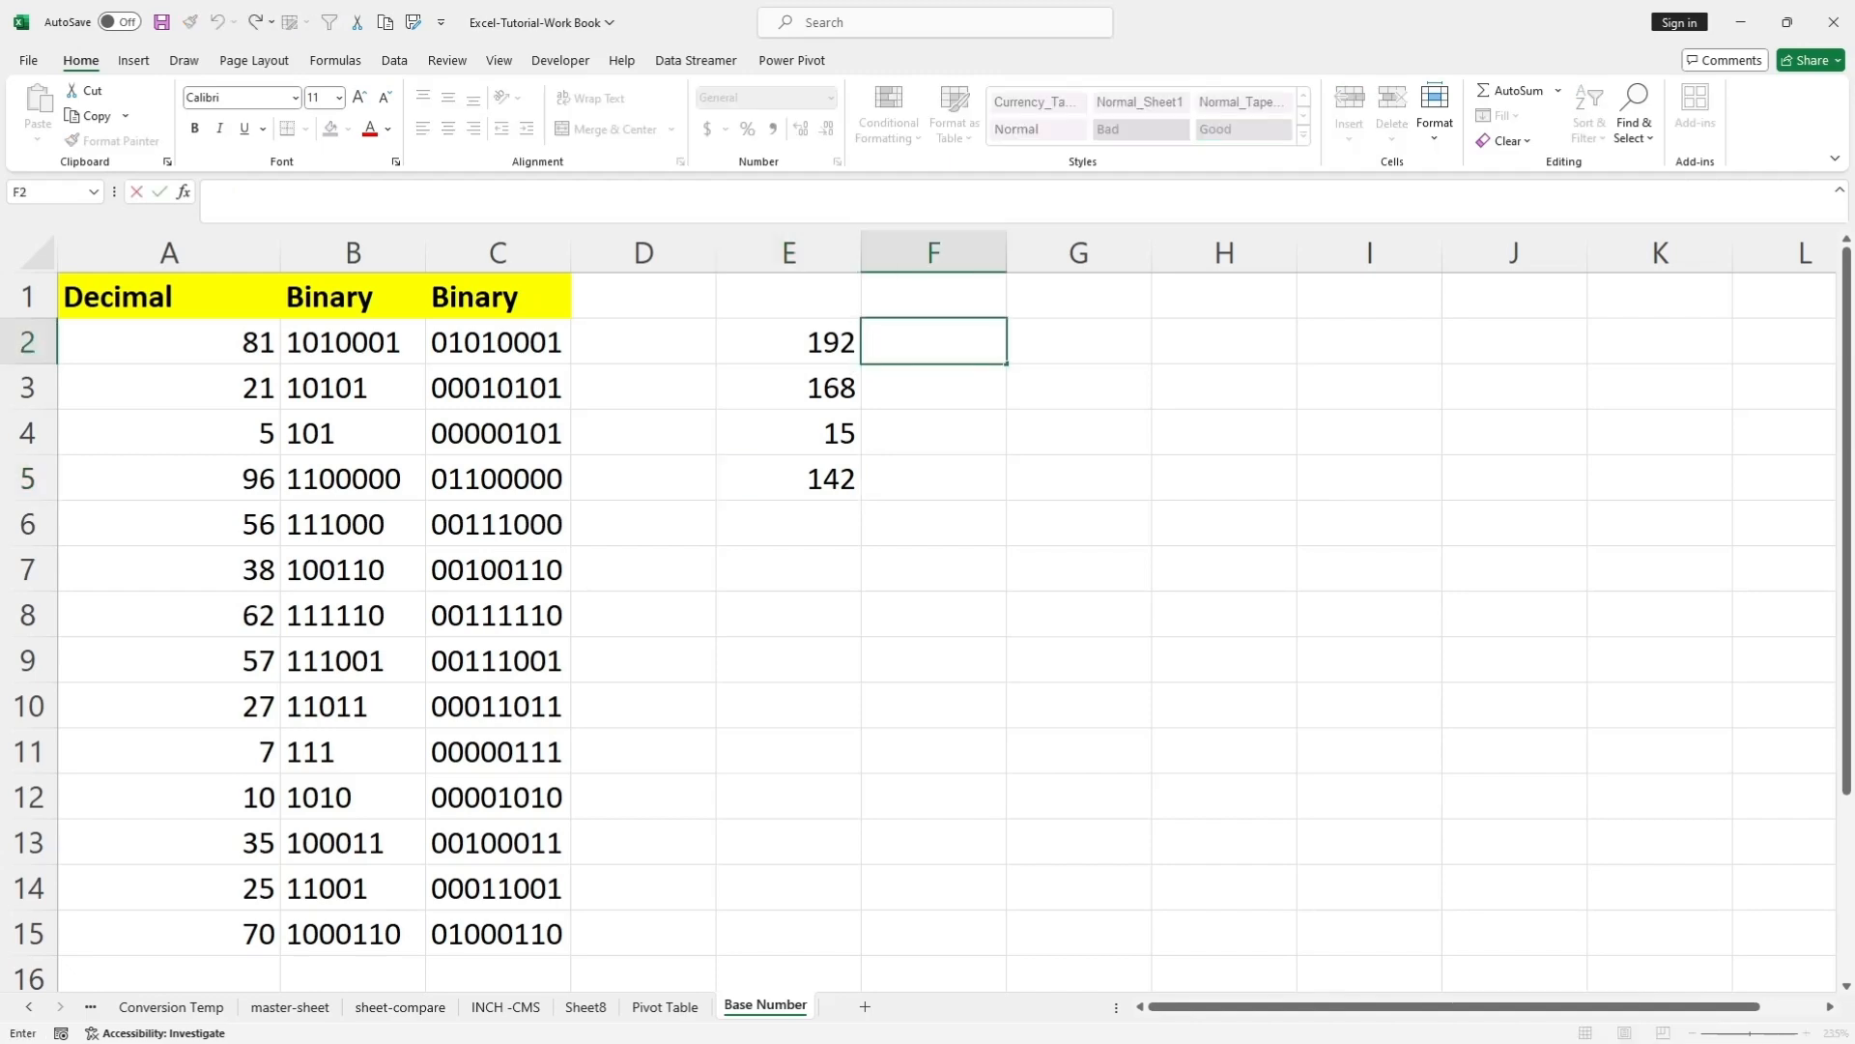
text(=)
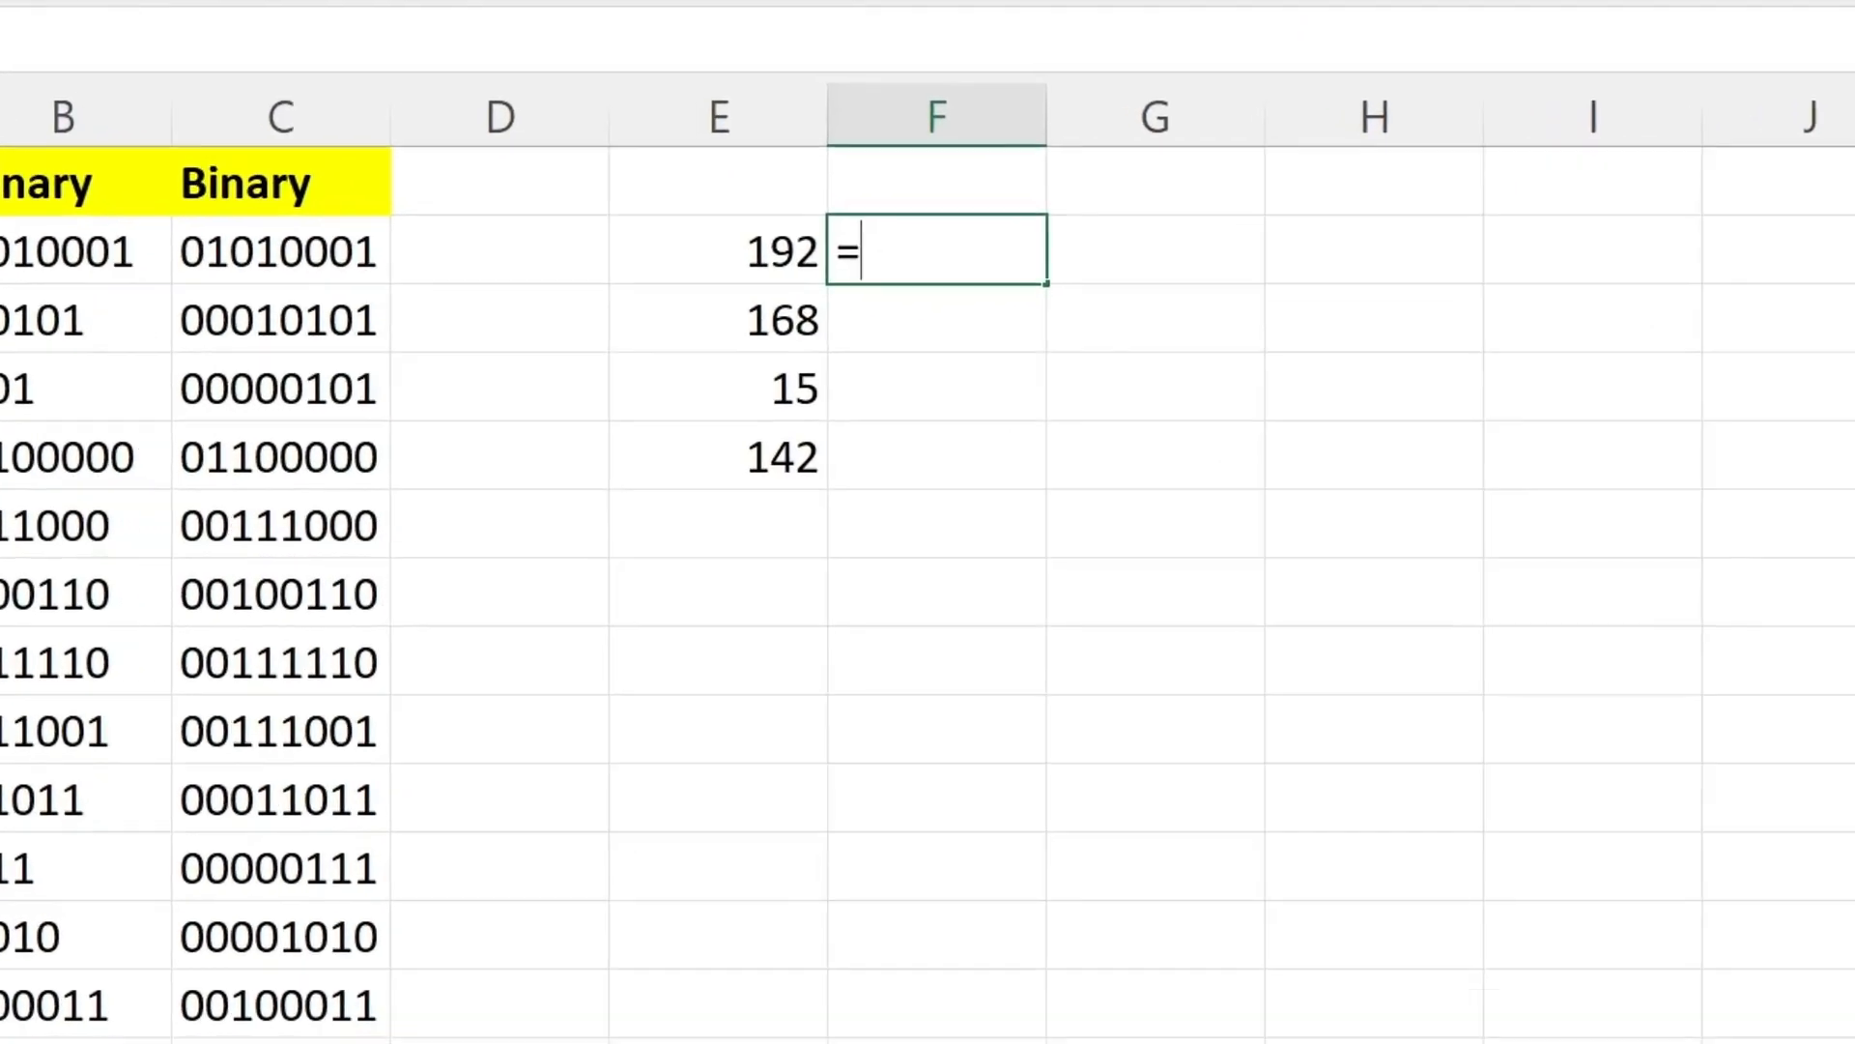
text(()
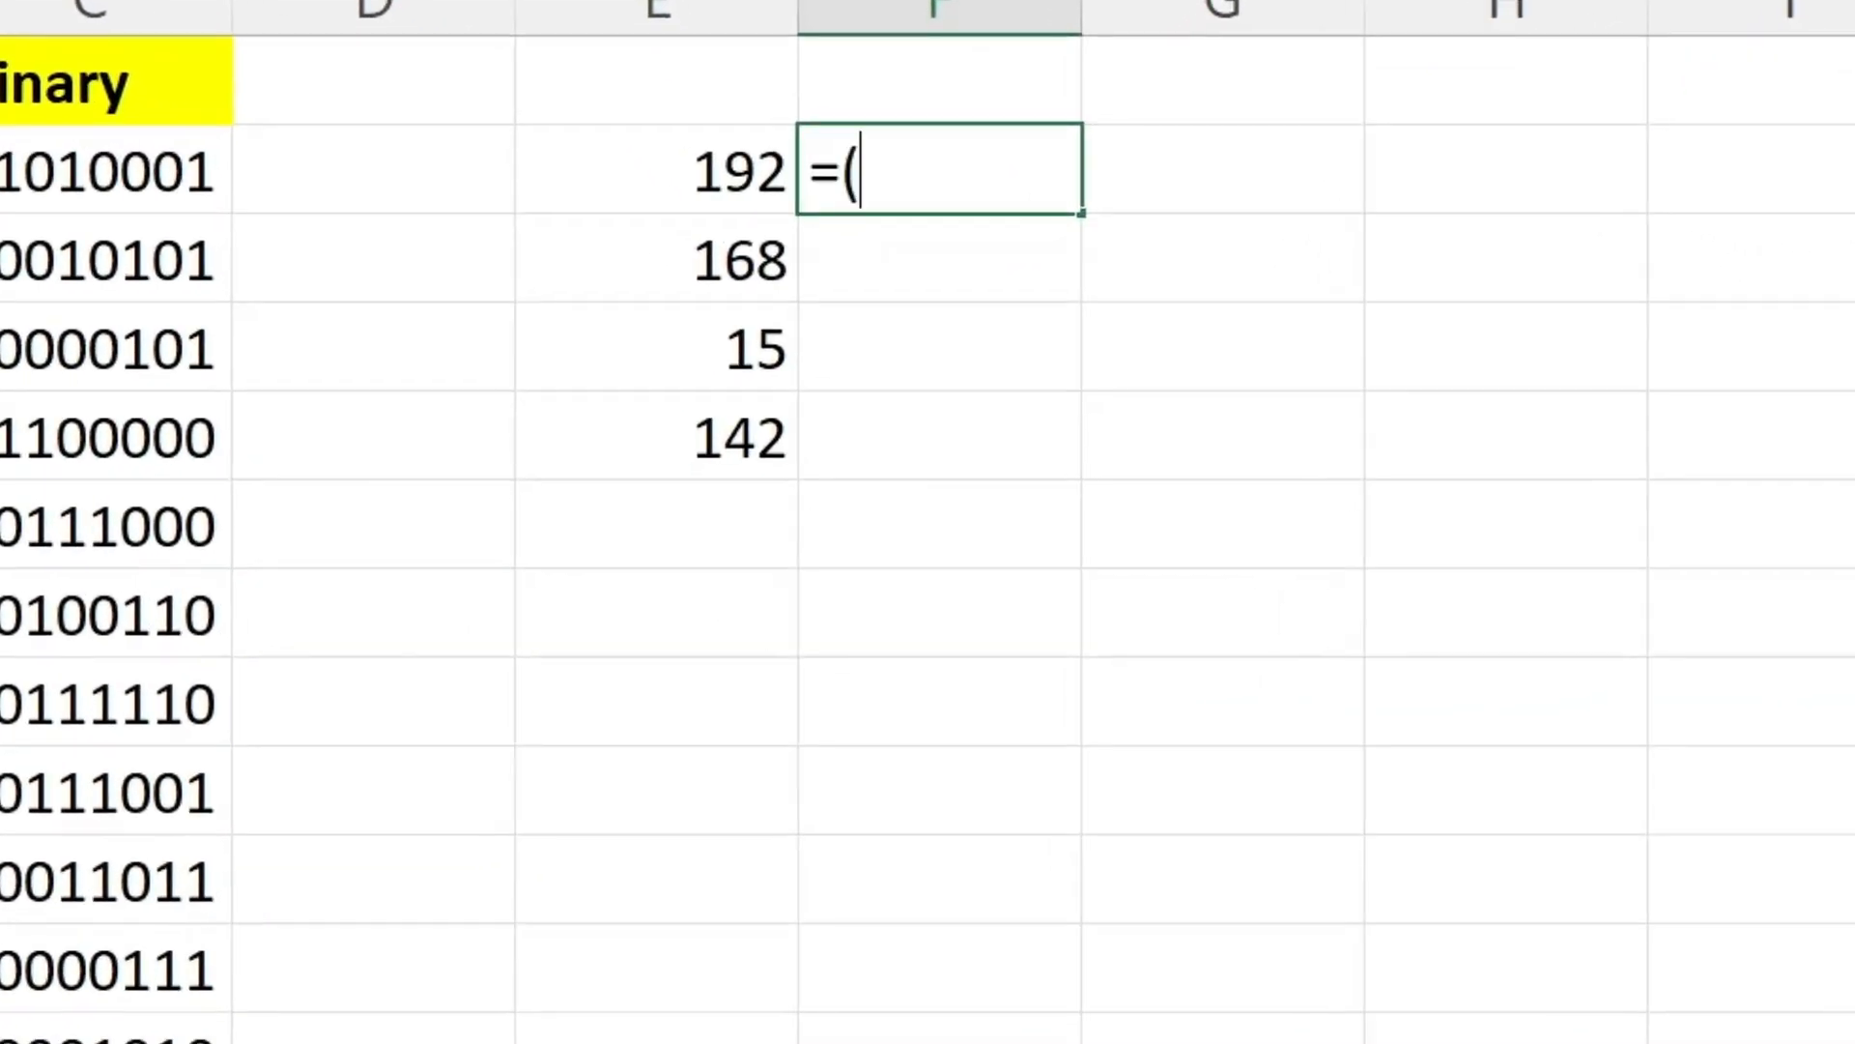
key(BackSpace)
text(BASE()
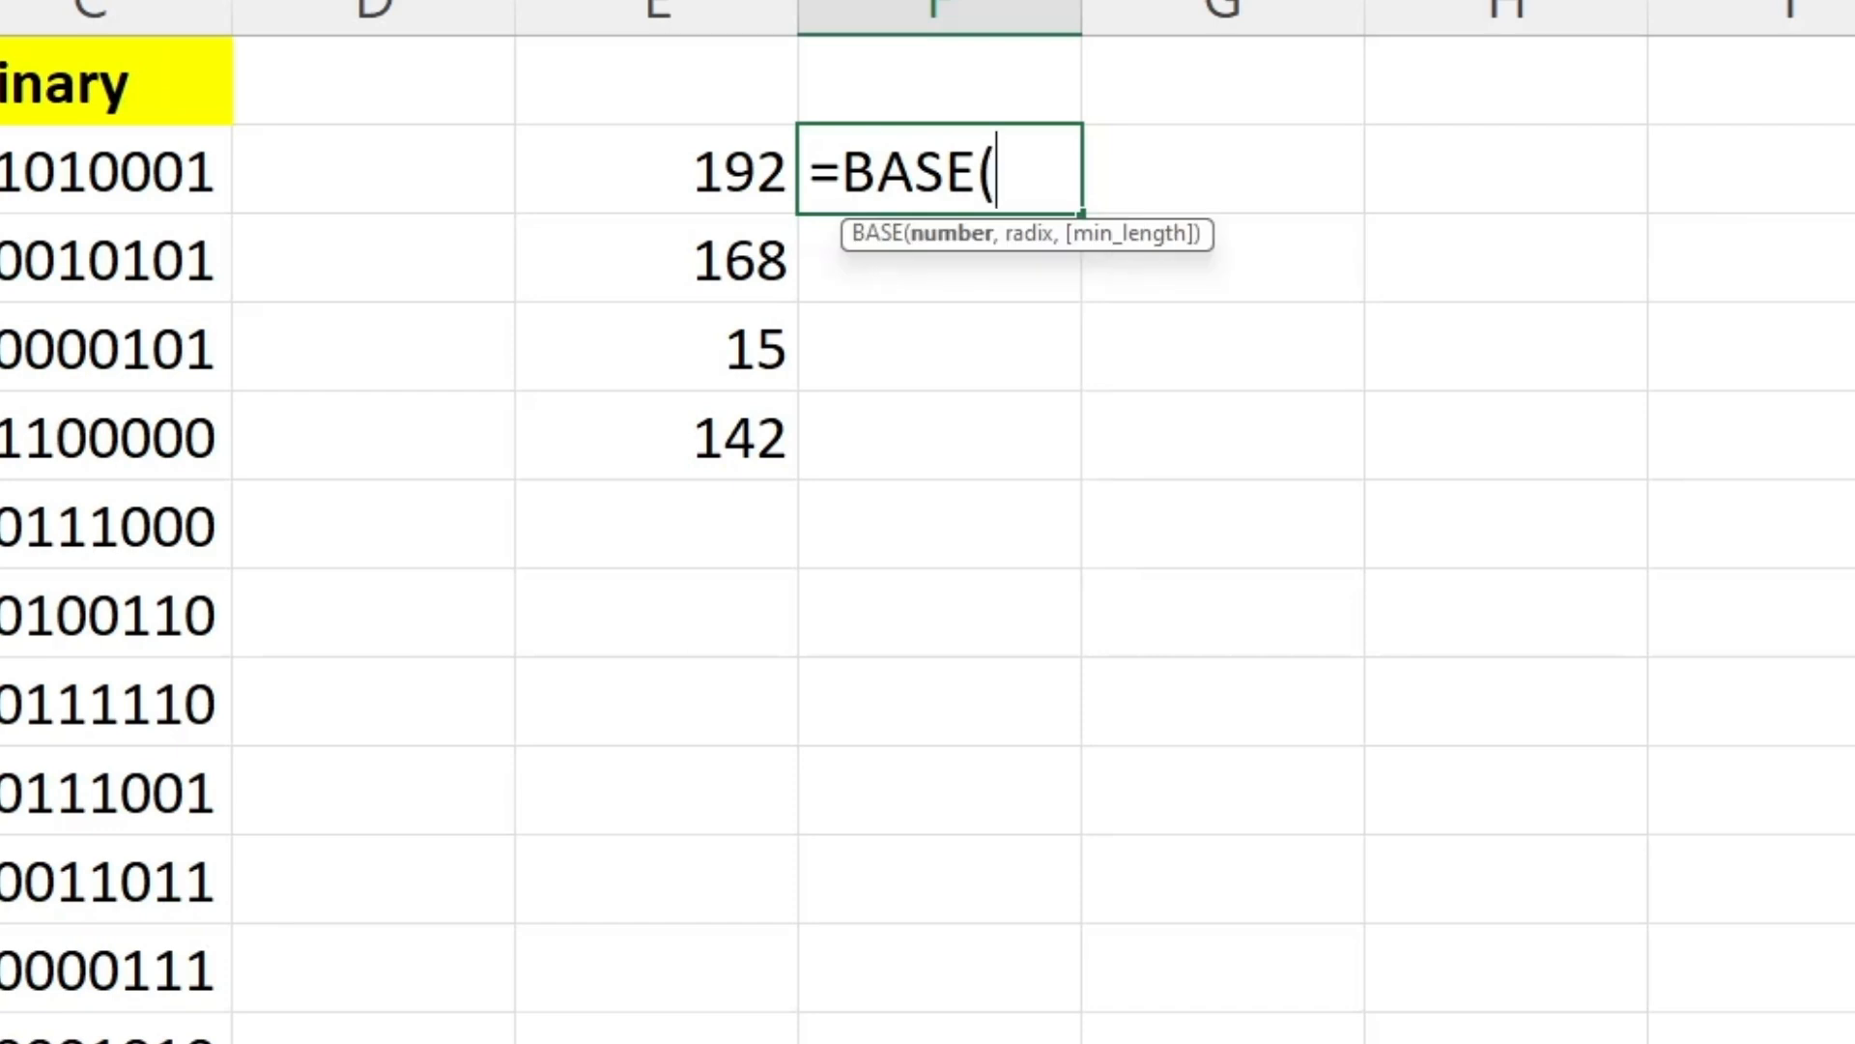
key(Left)
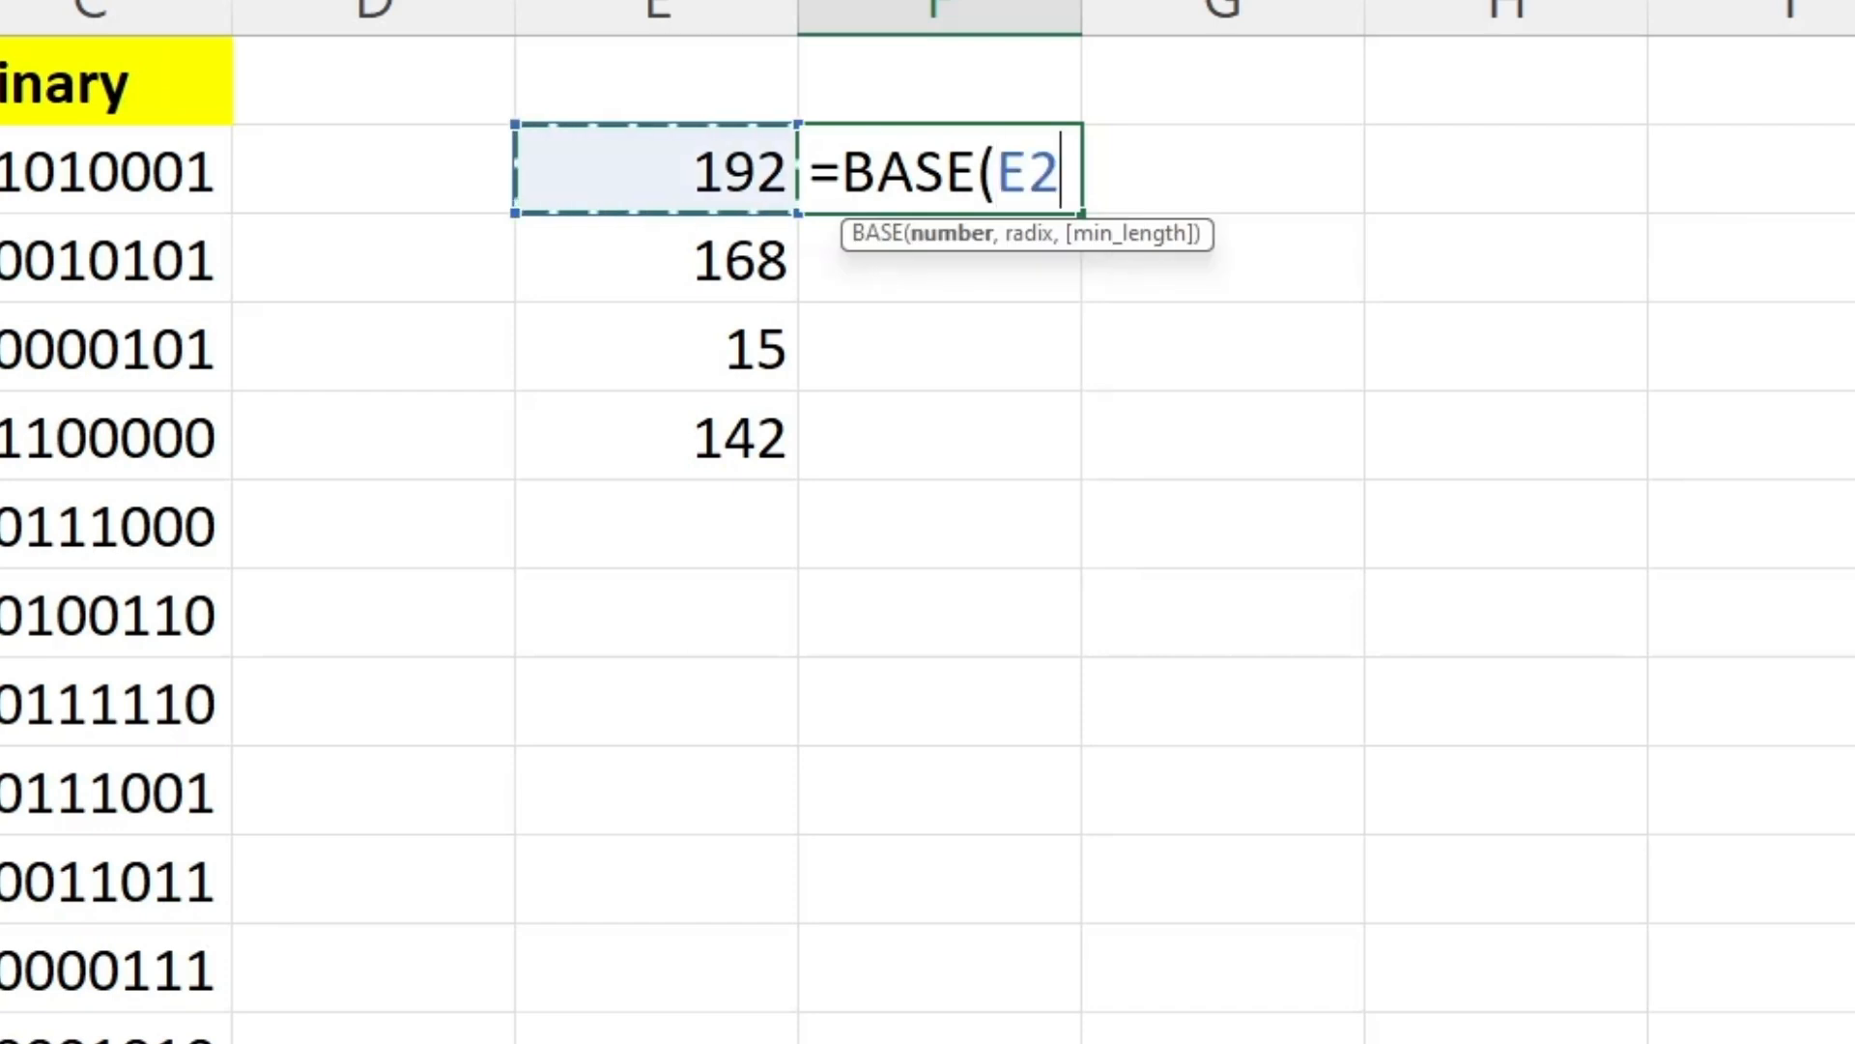
text(,)
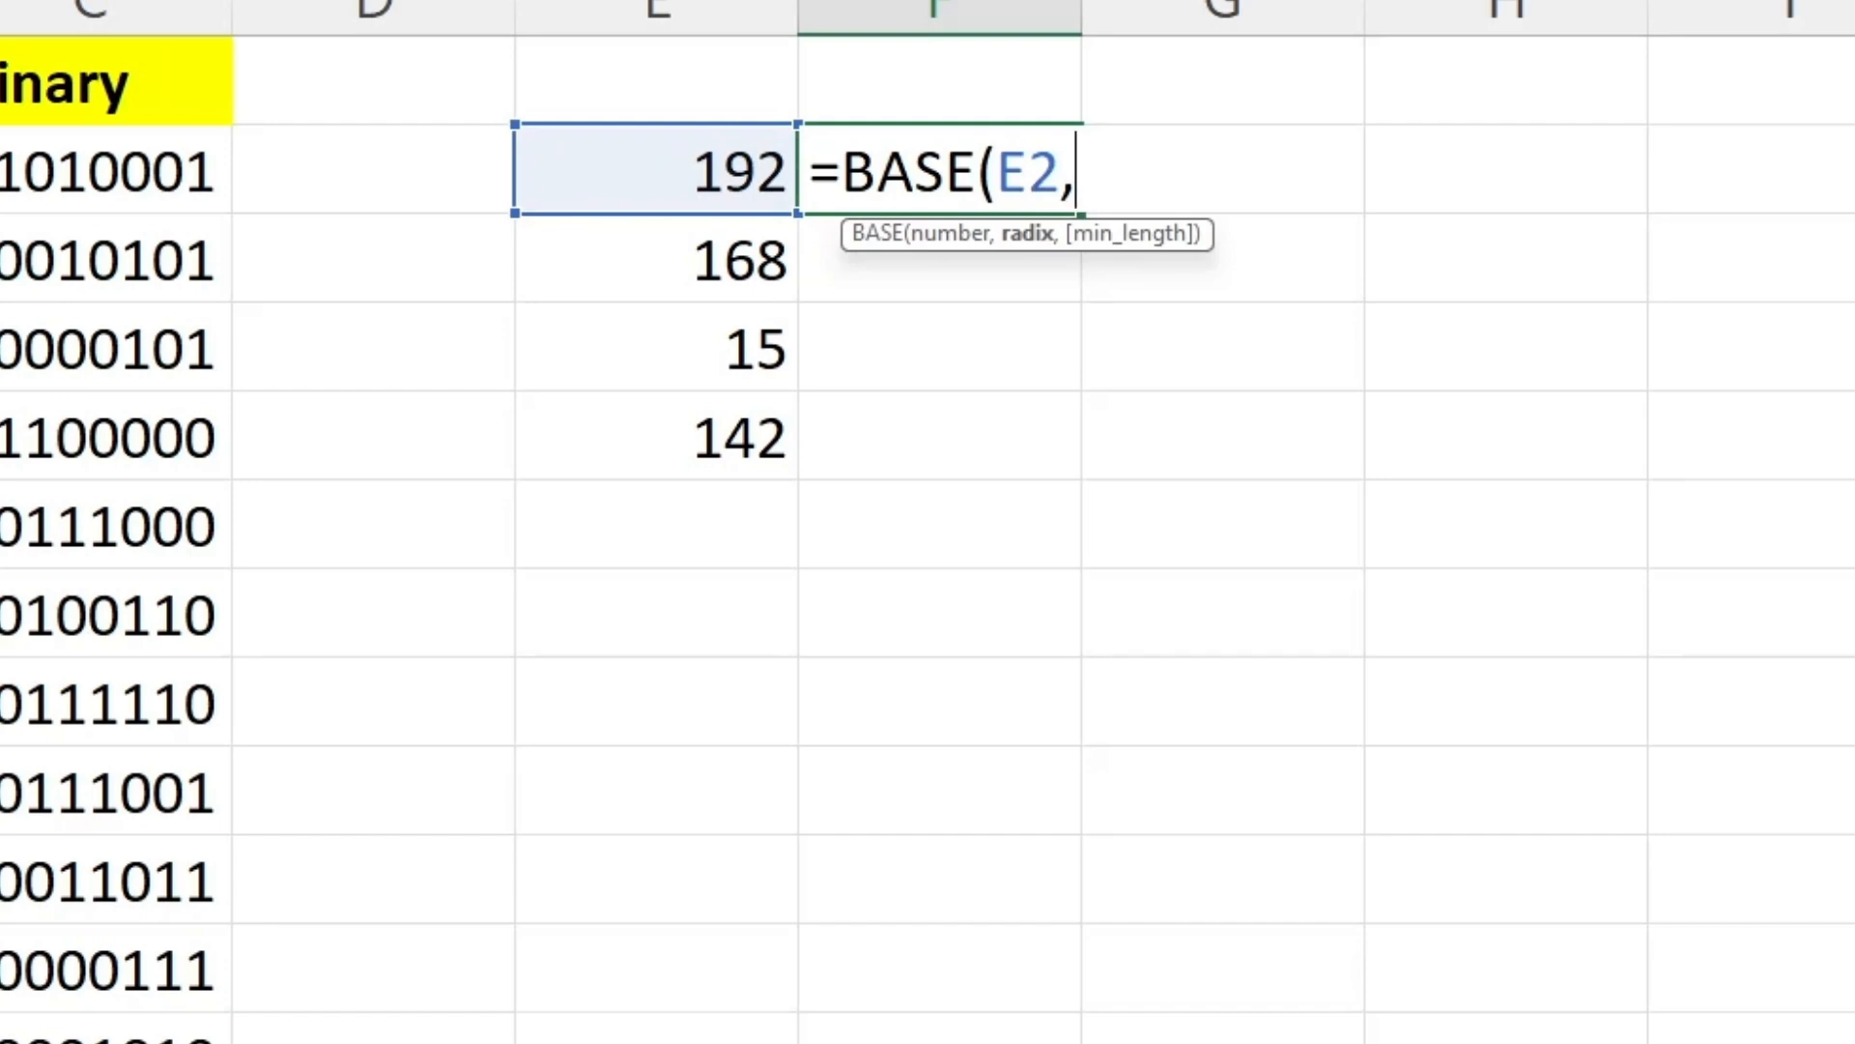
text(2,8)
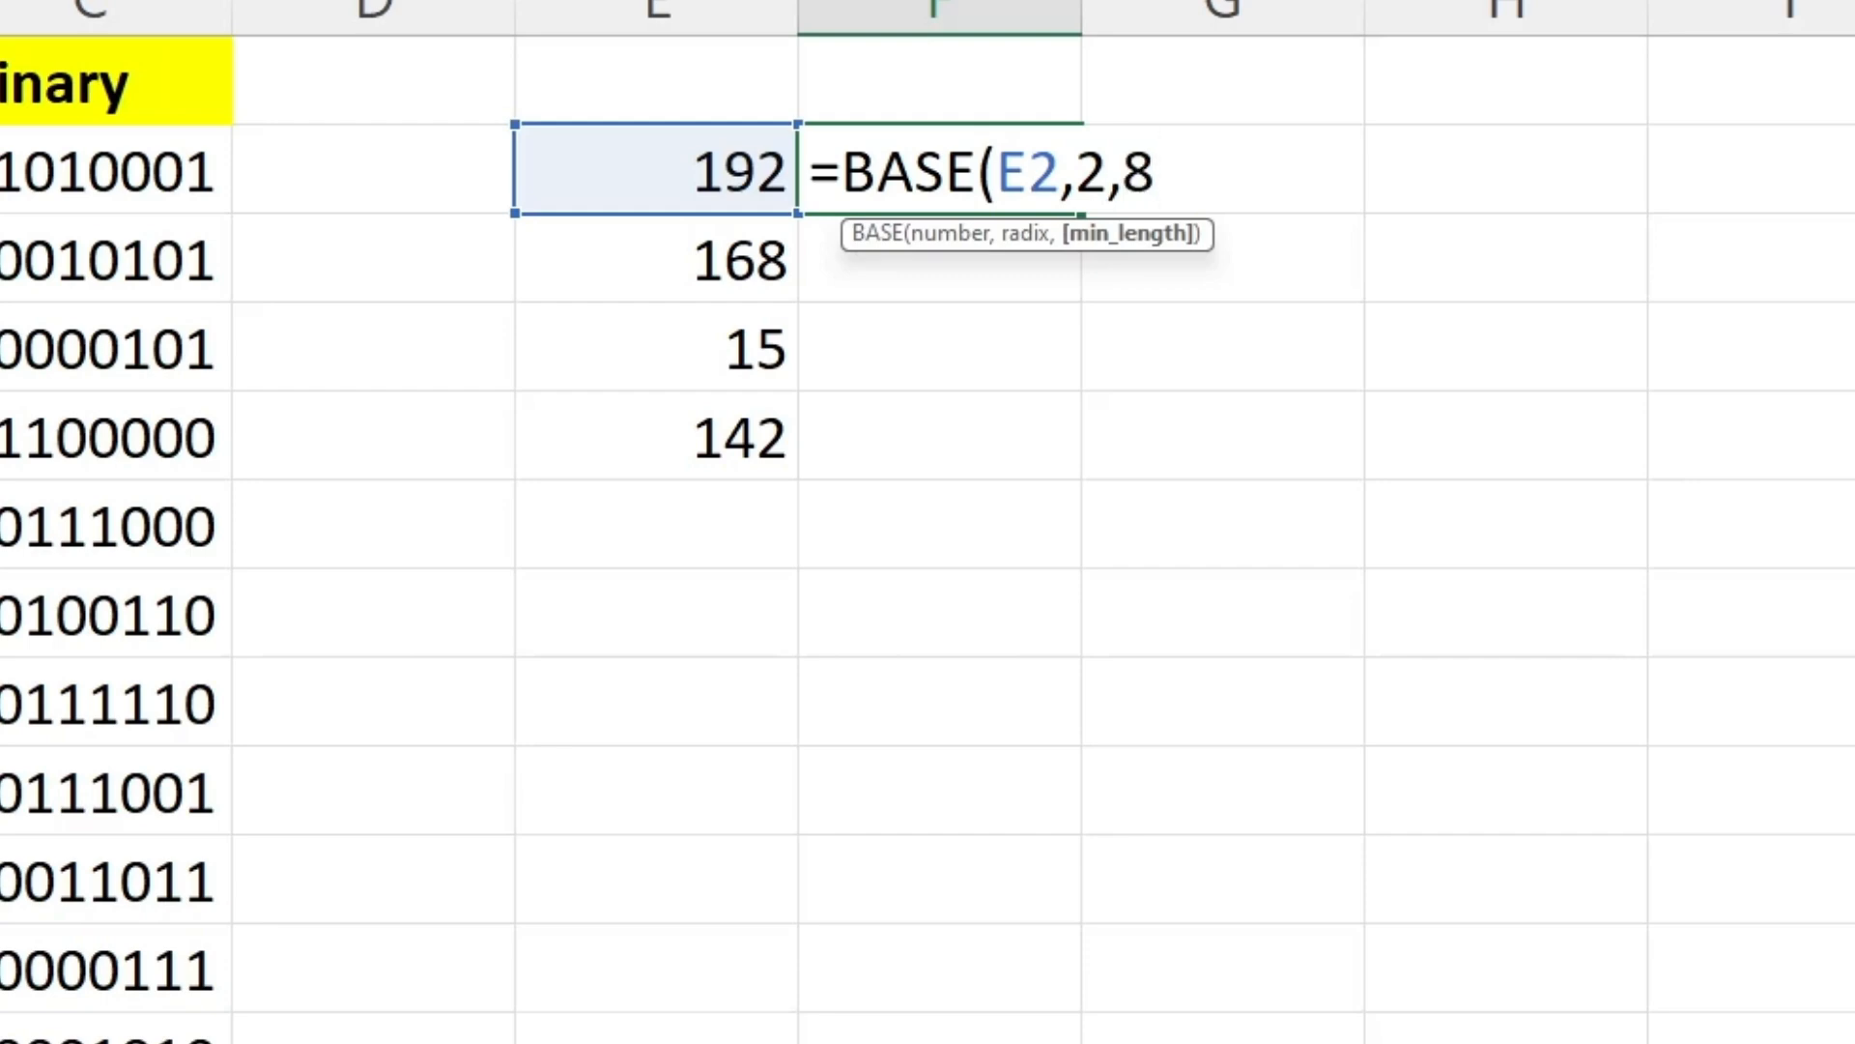
text())
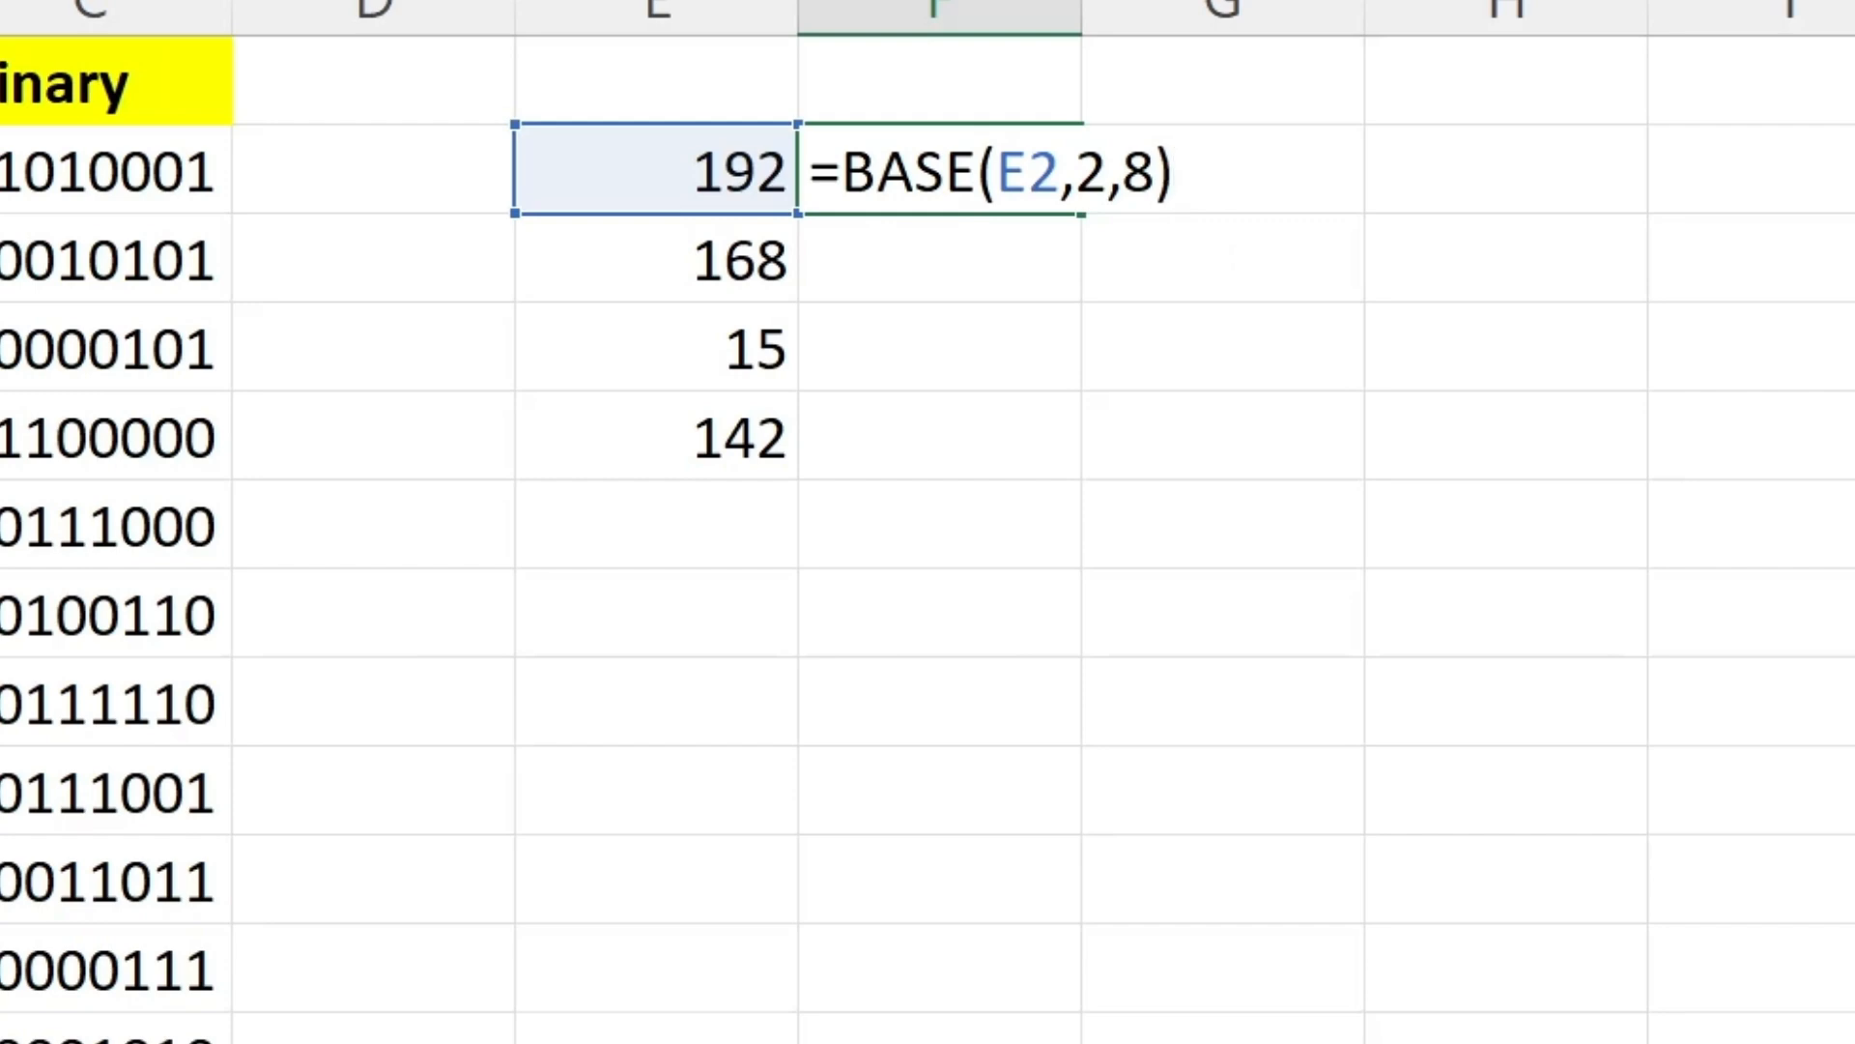
key(Return)
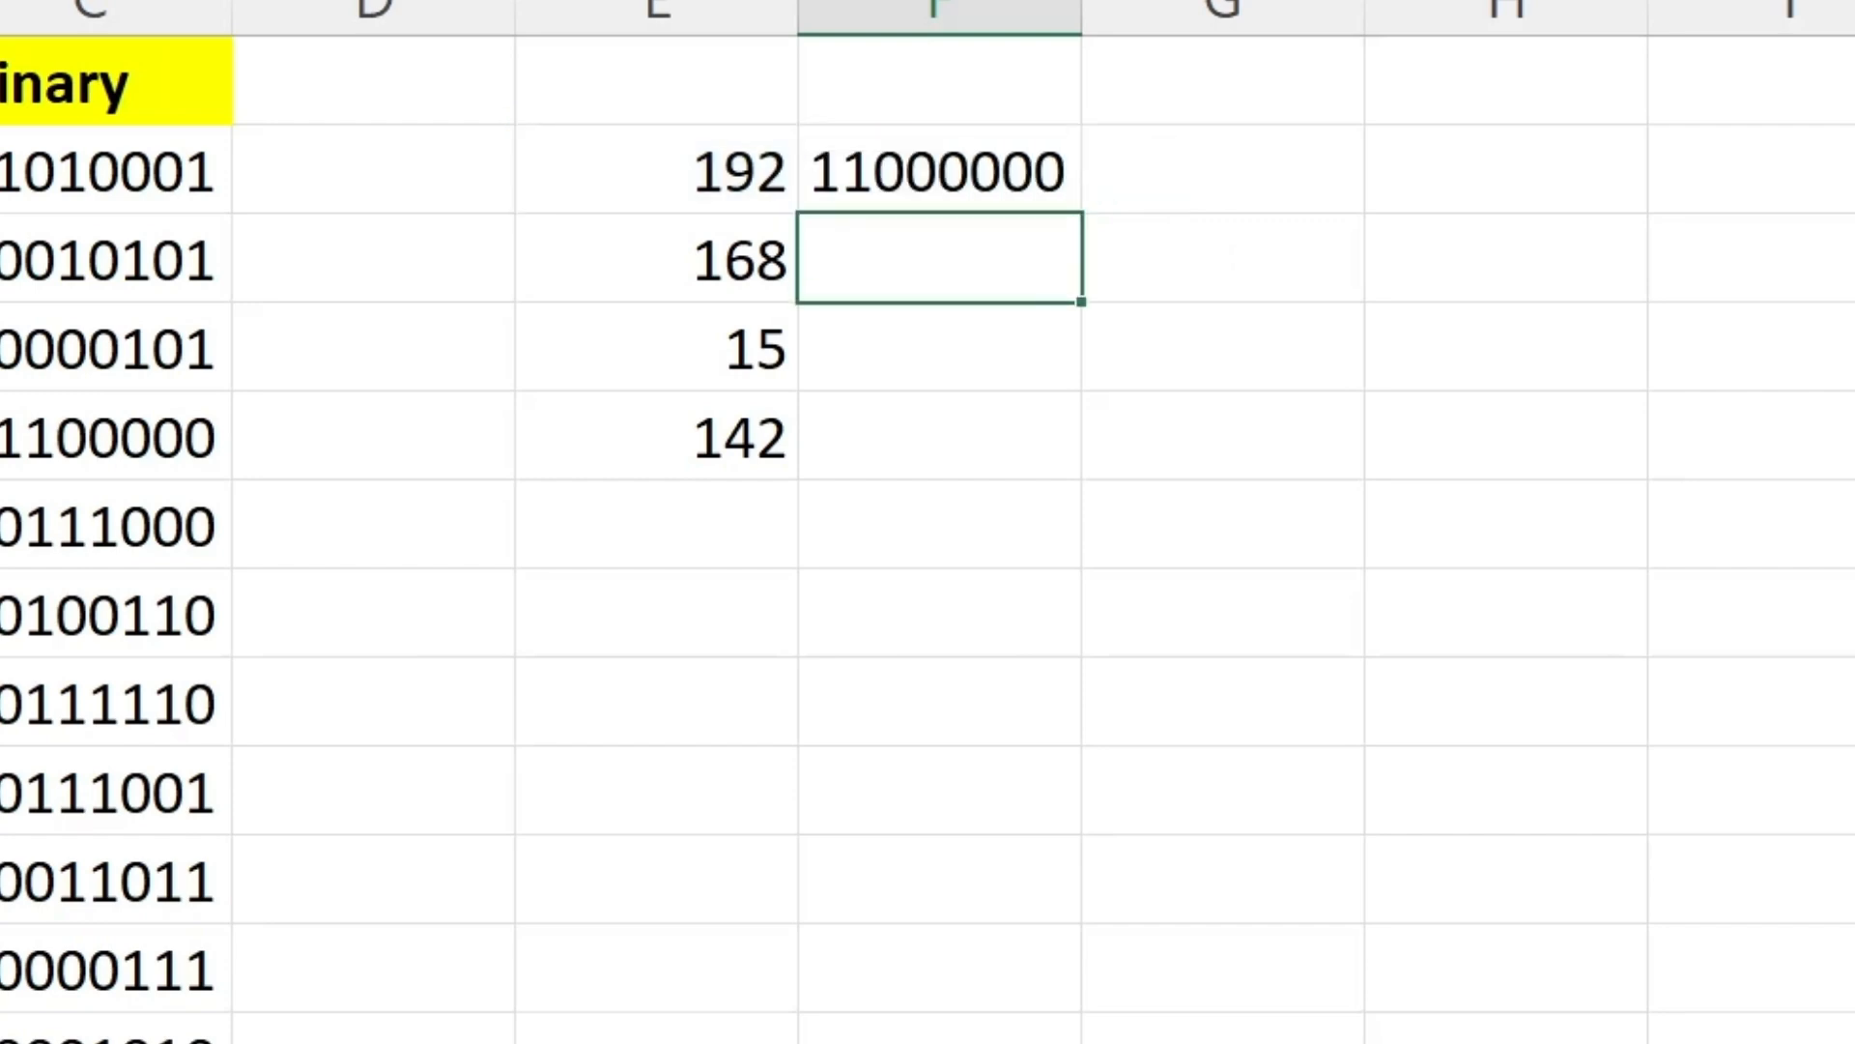
Fill the eight-digit binary formula from F2 down to F5.
key(Up)
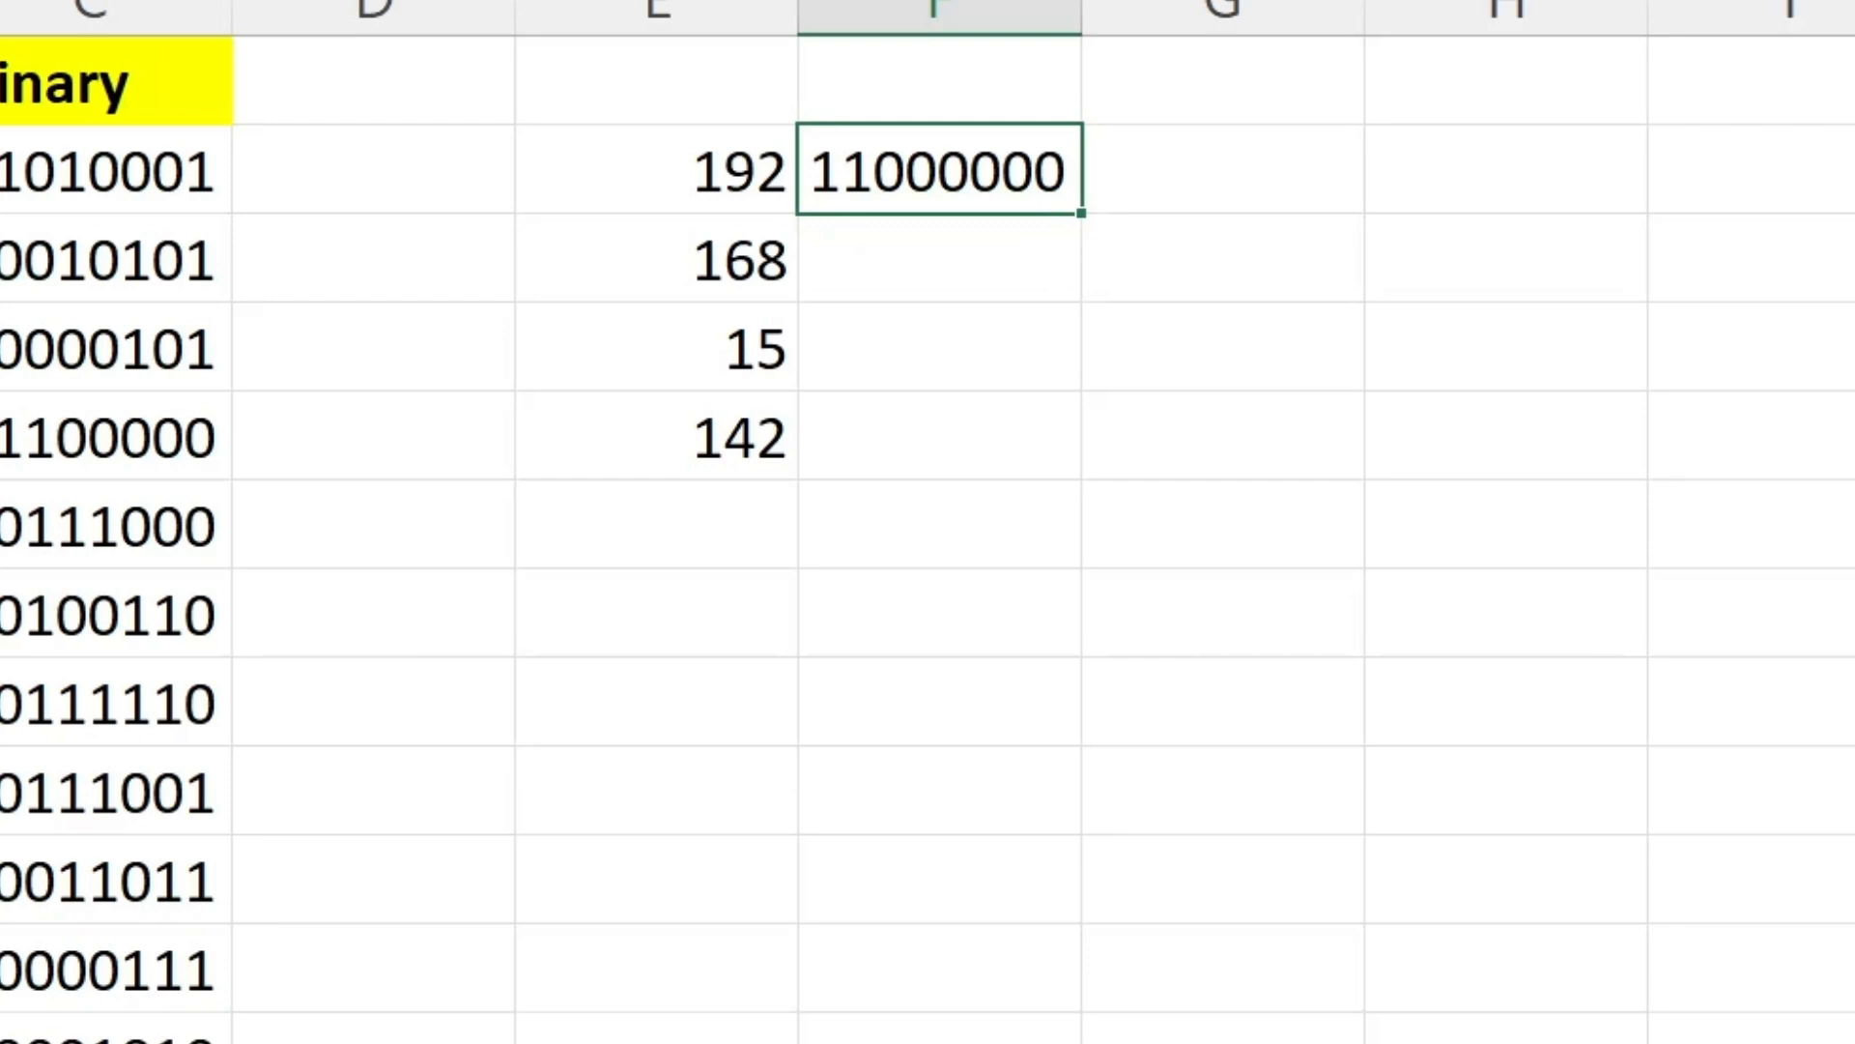
drag(1081, 213, 1081, 458)
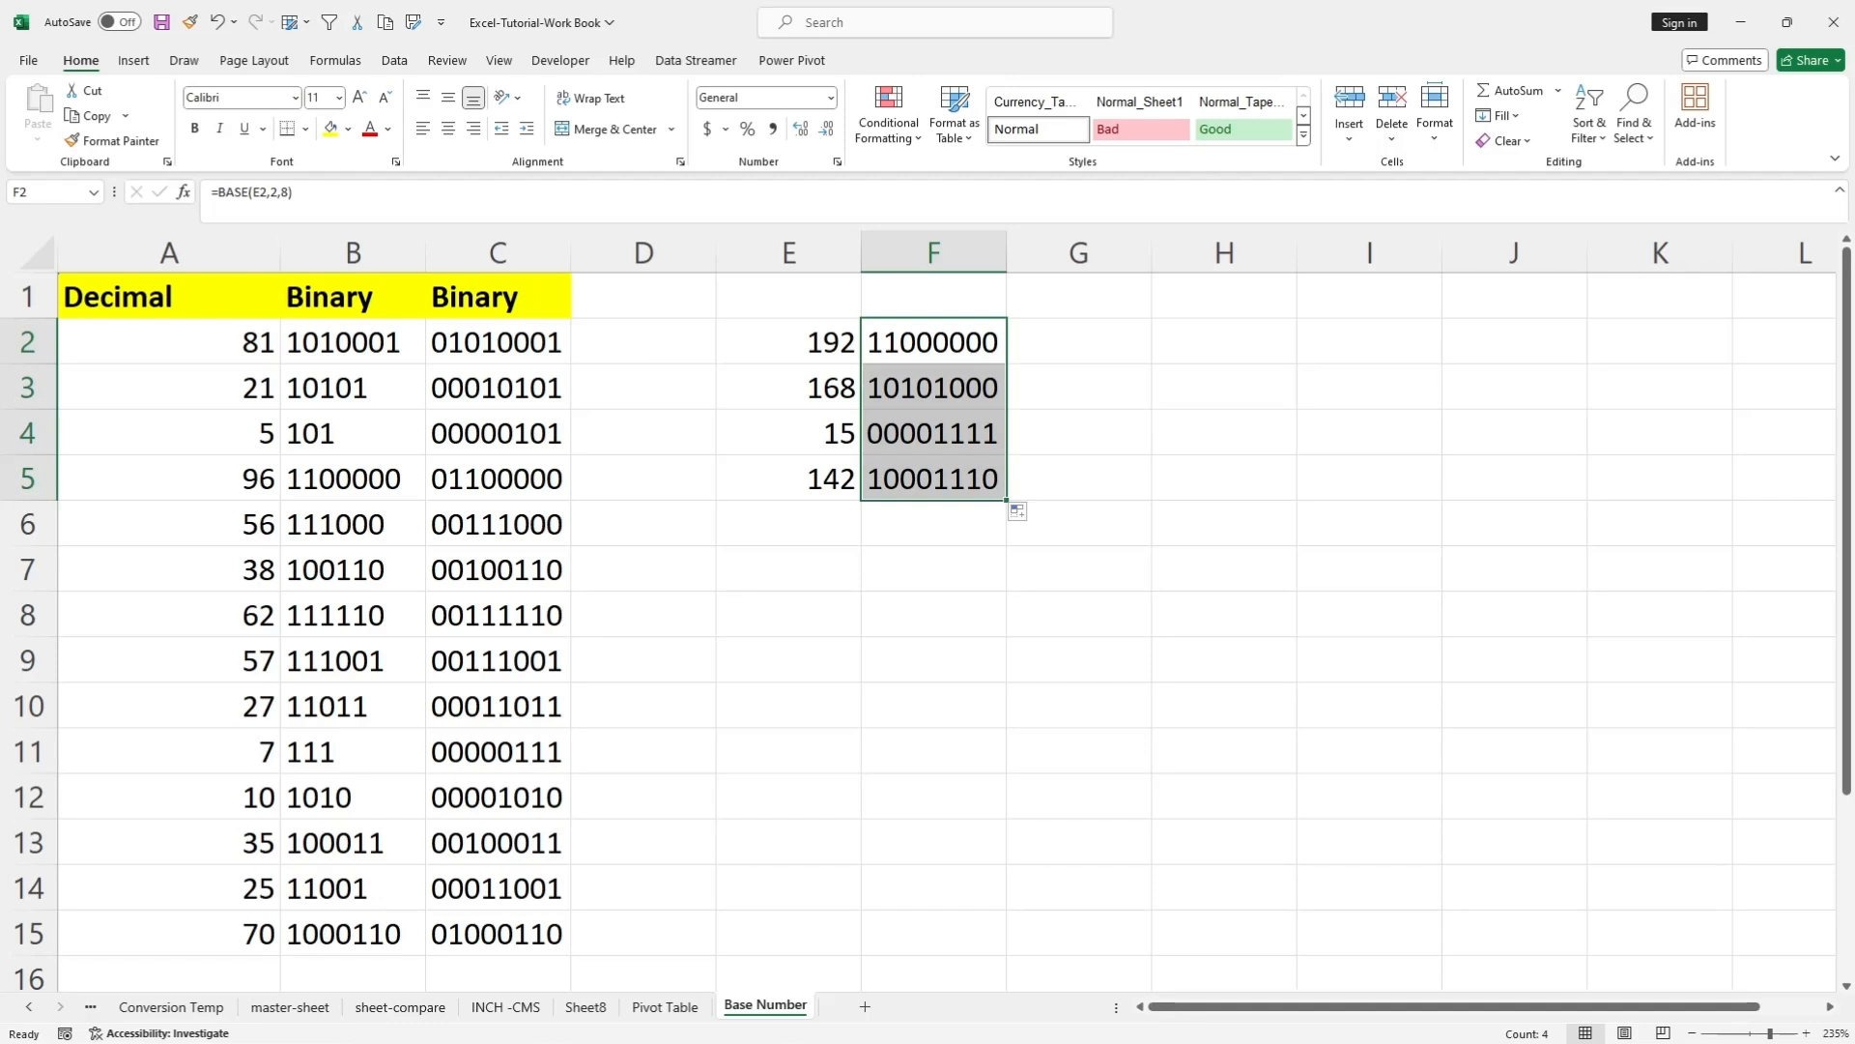
key(Down)
key(Up)
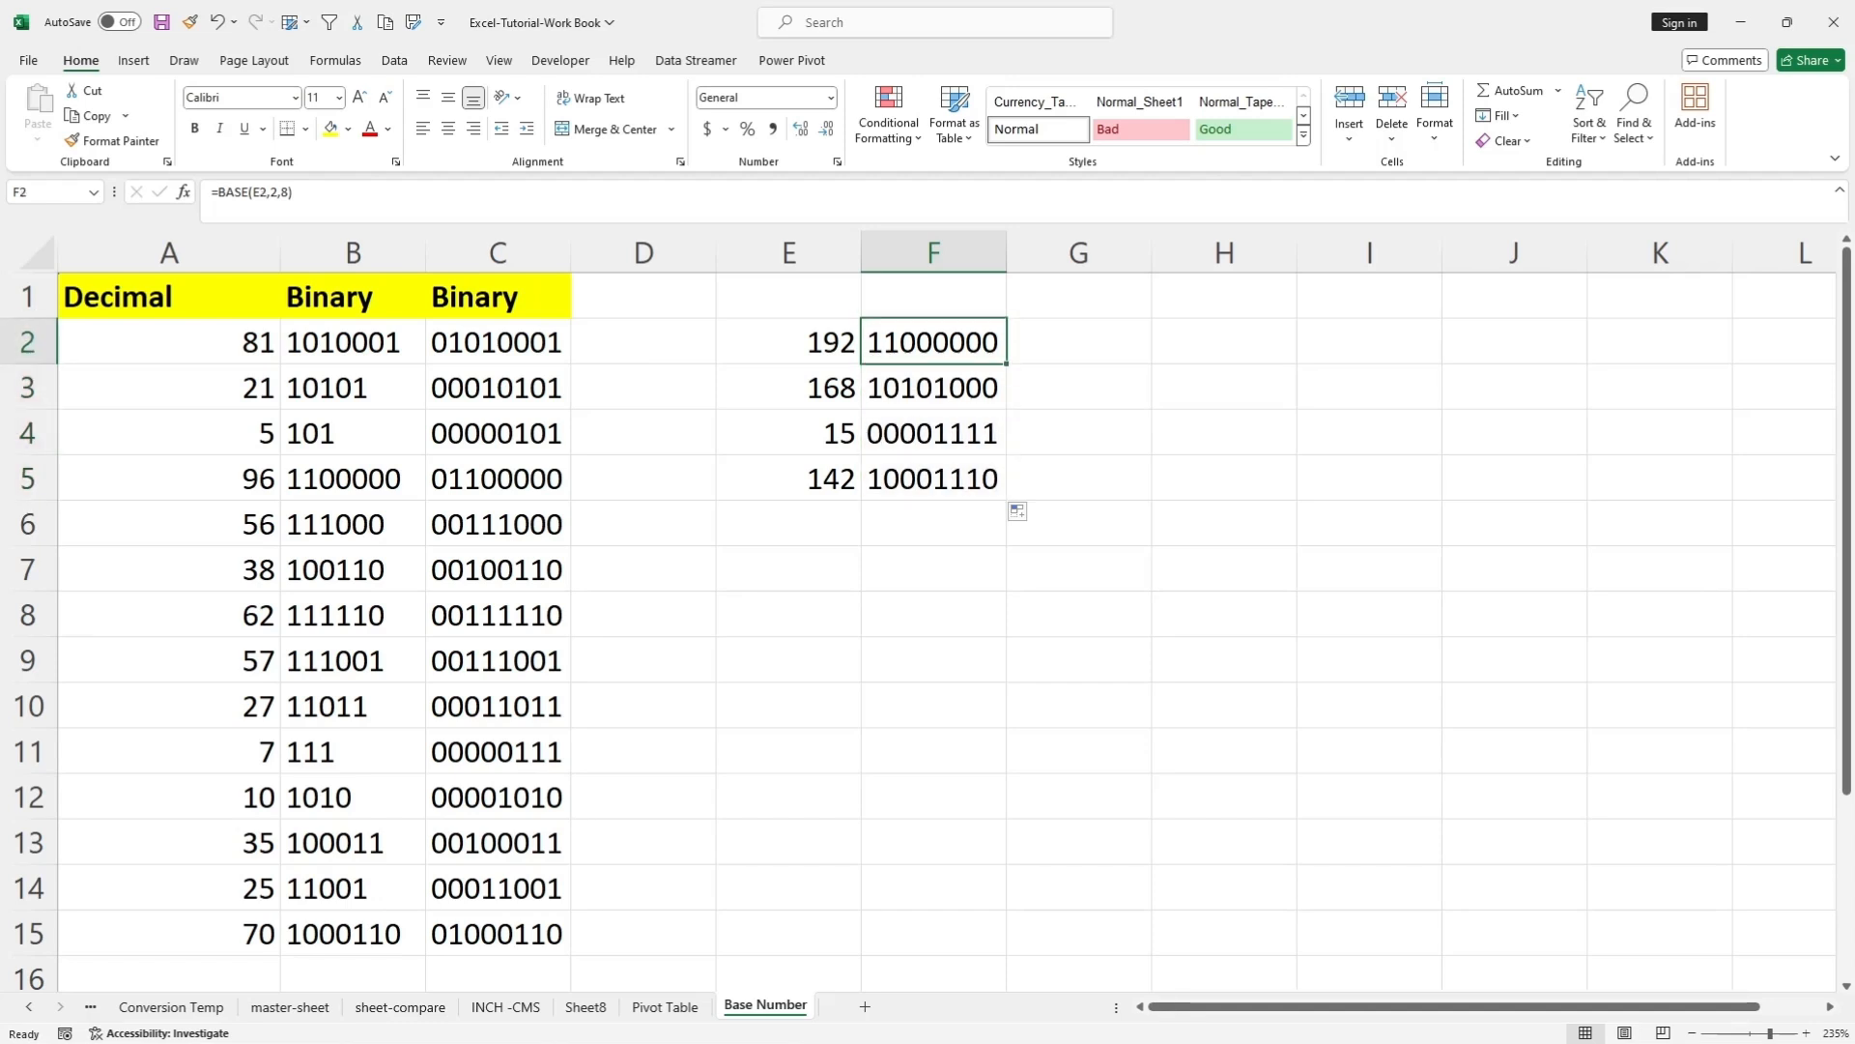
key(Down)
key(Down)
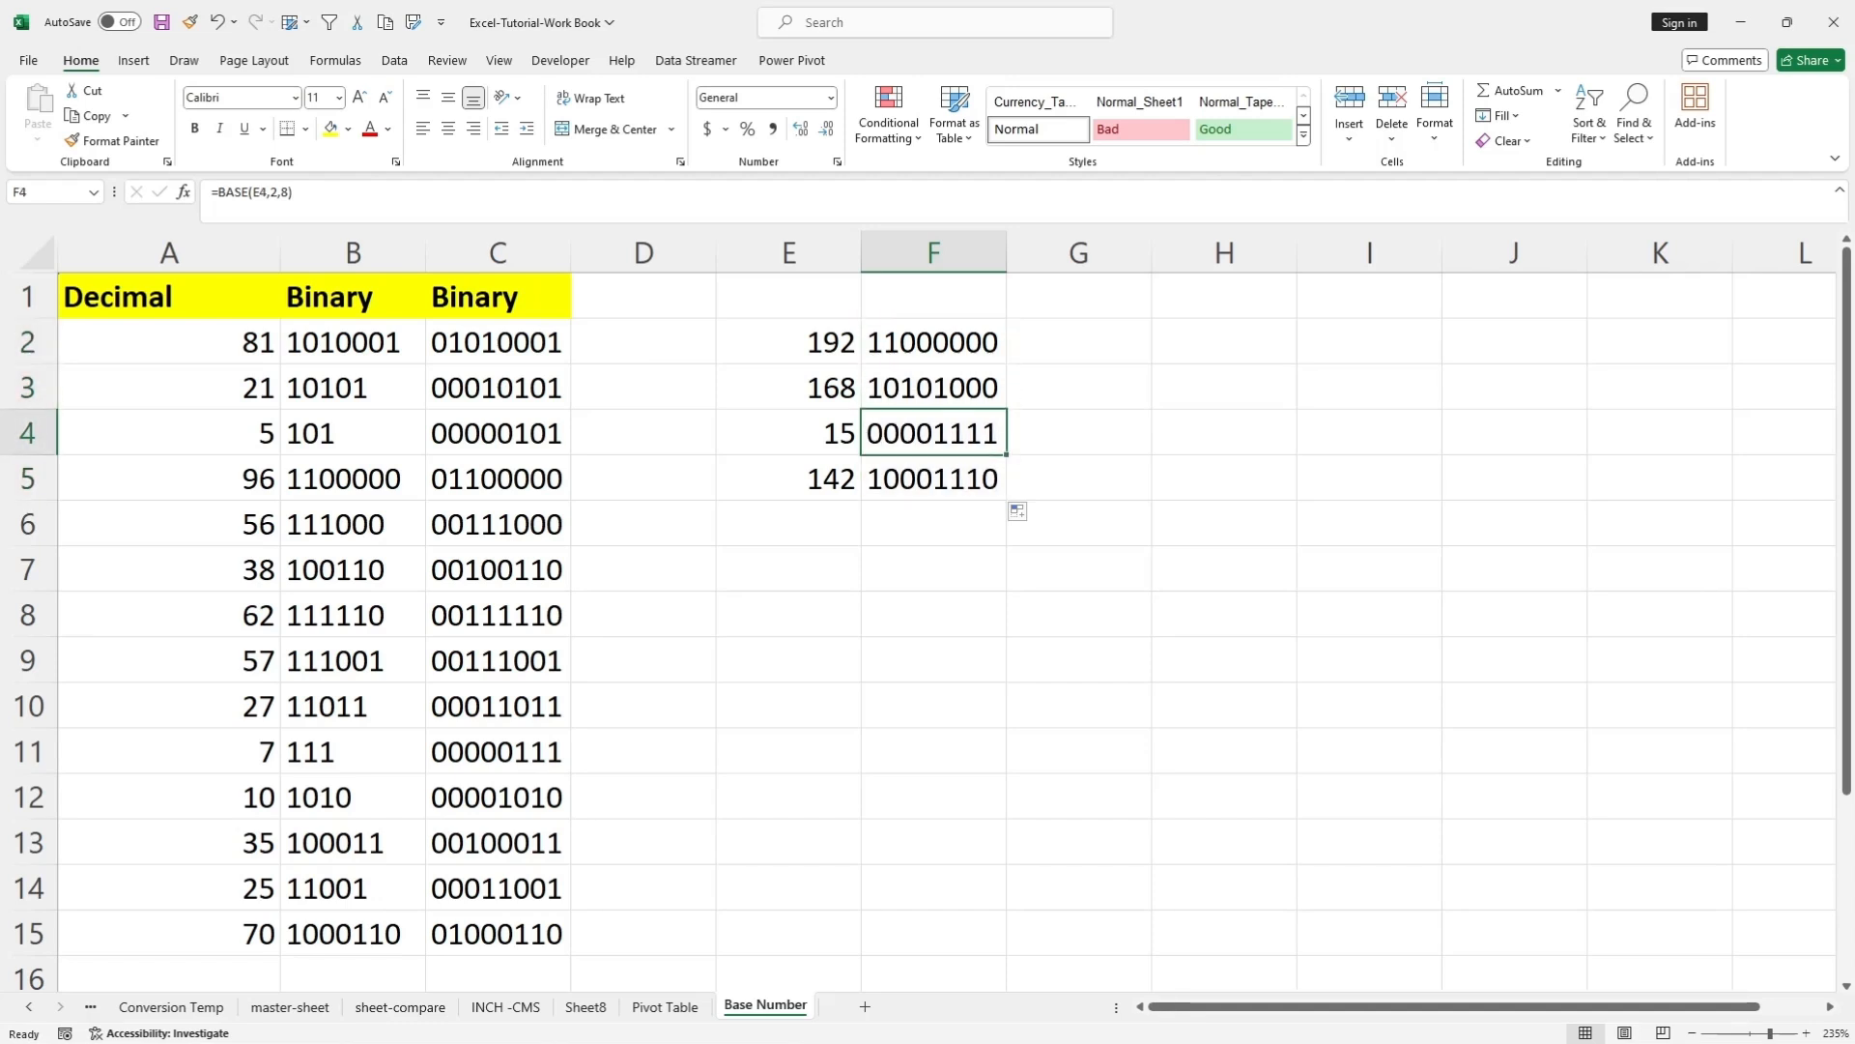
key(Down)
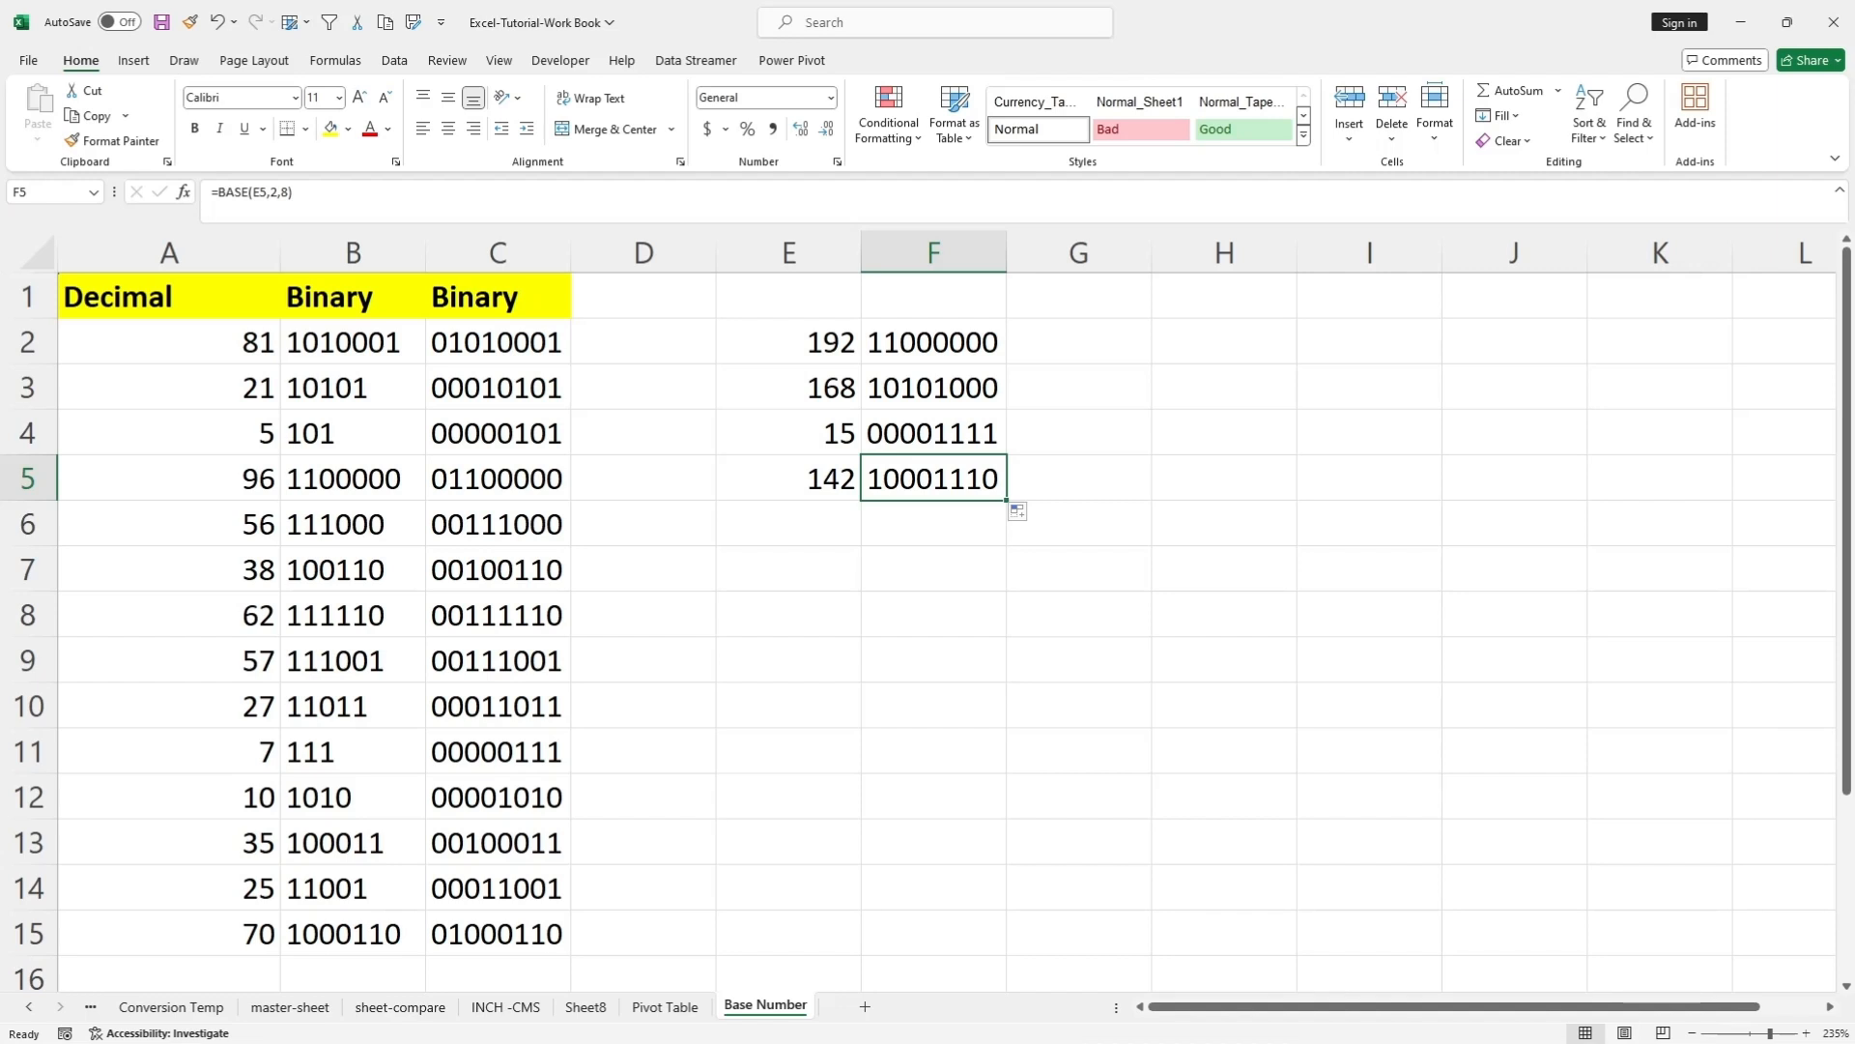
Enter the header Hexa Decimal in G1 and fit column G's width to the text.
double_click(1079, 296)
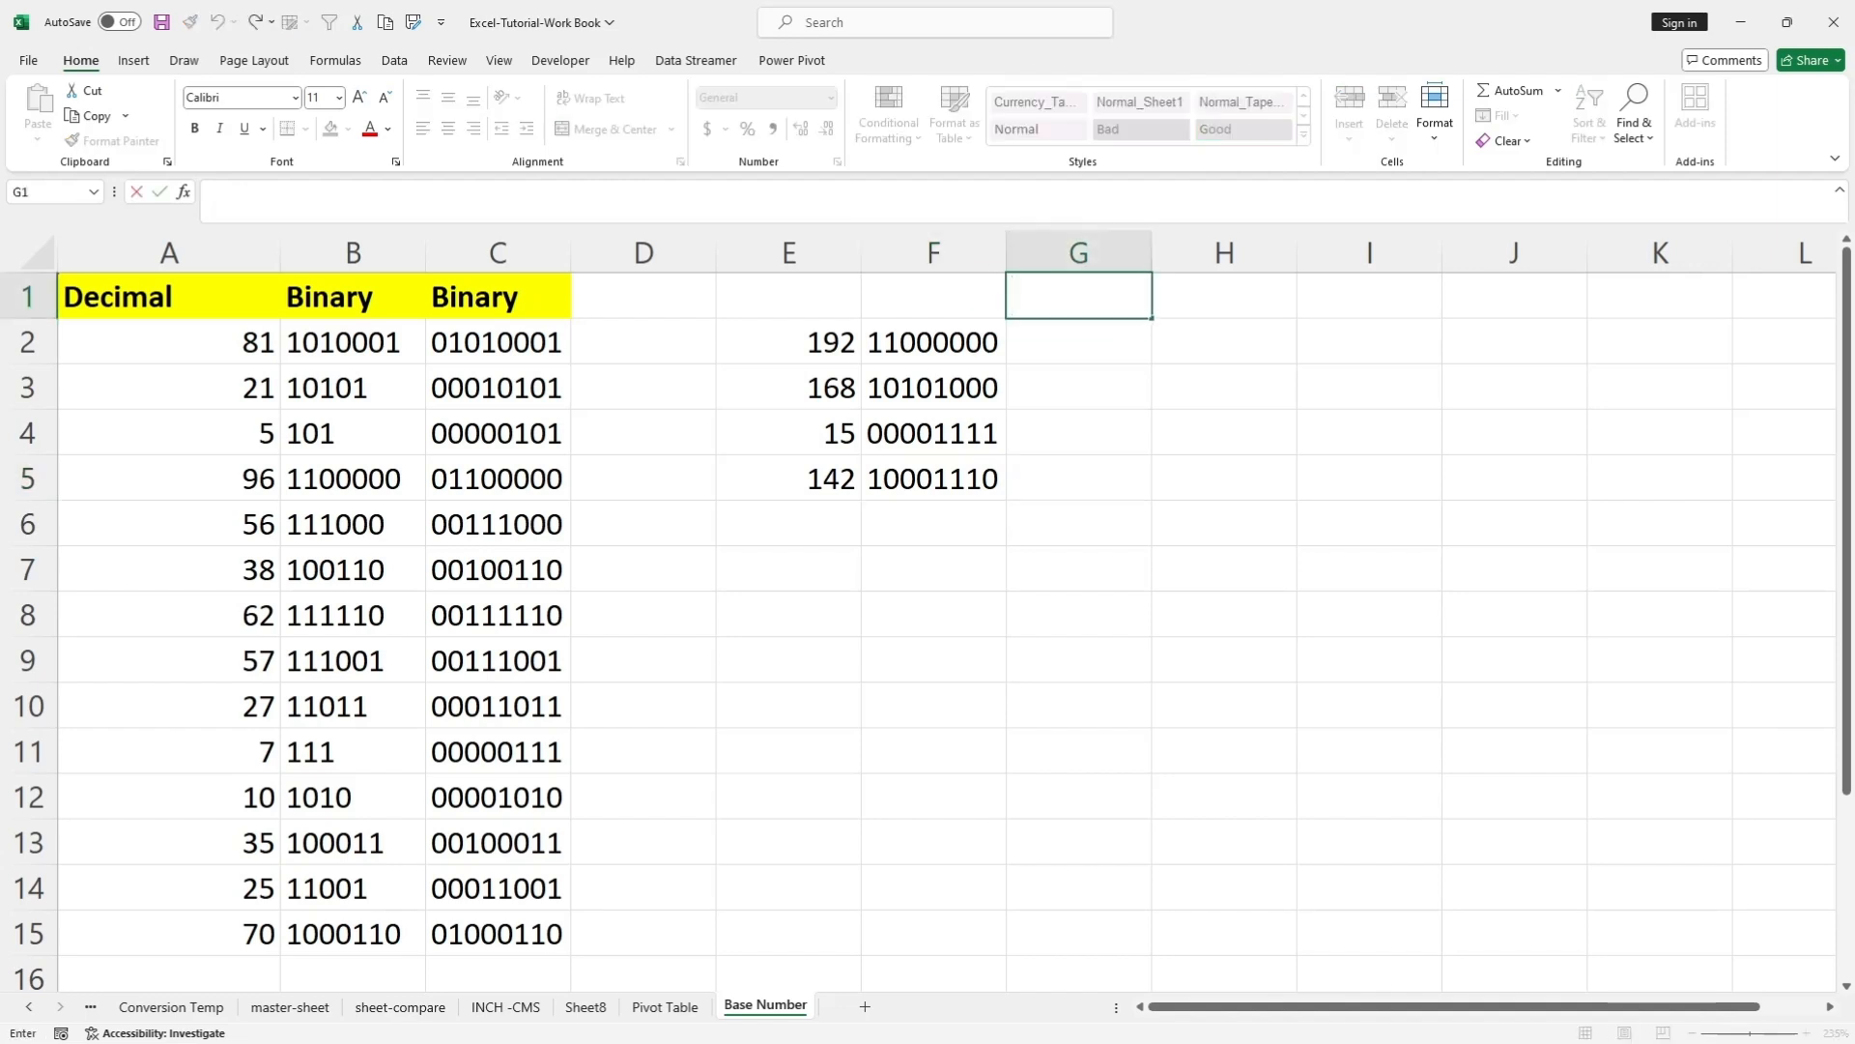
text(Hexa Decimal)
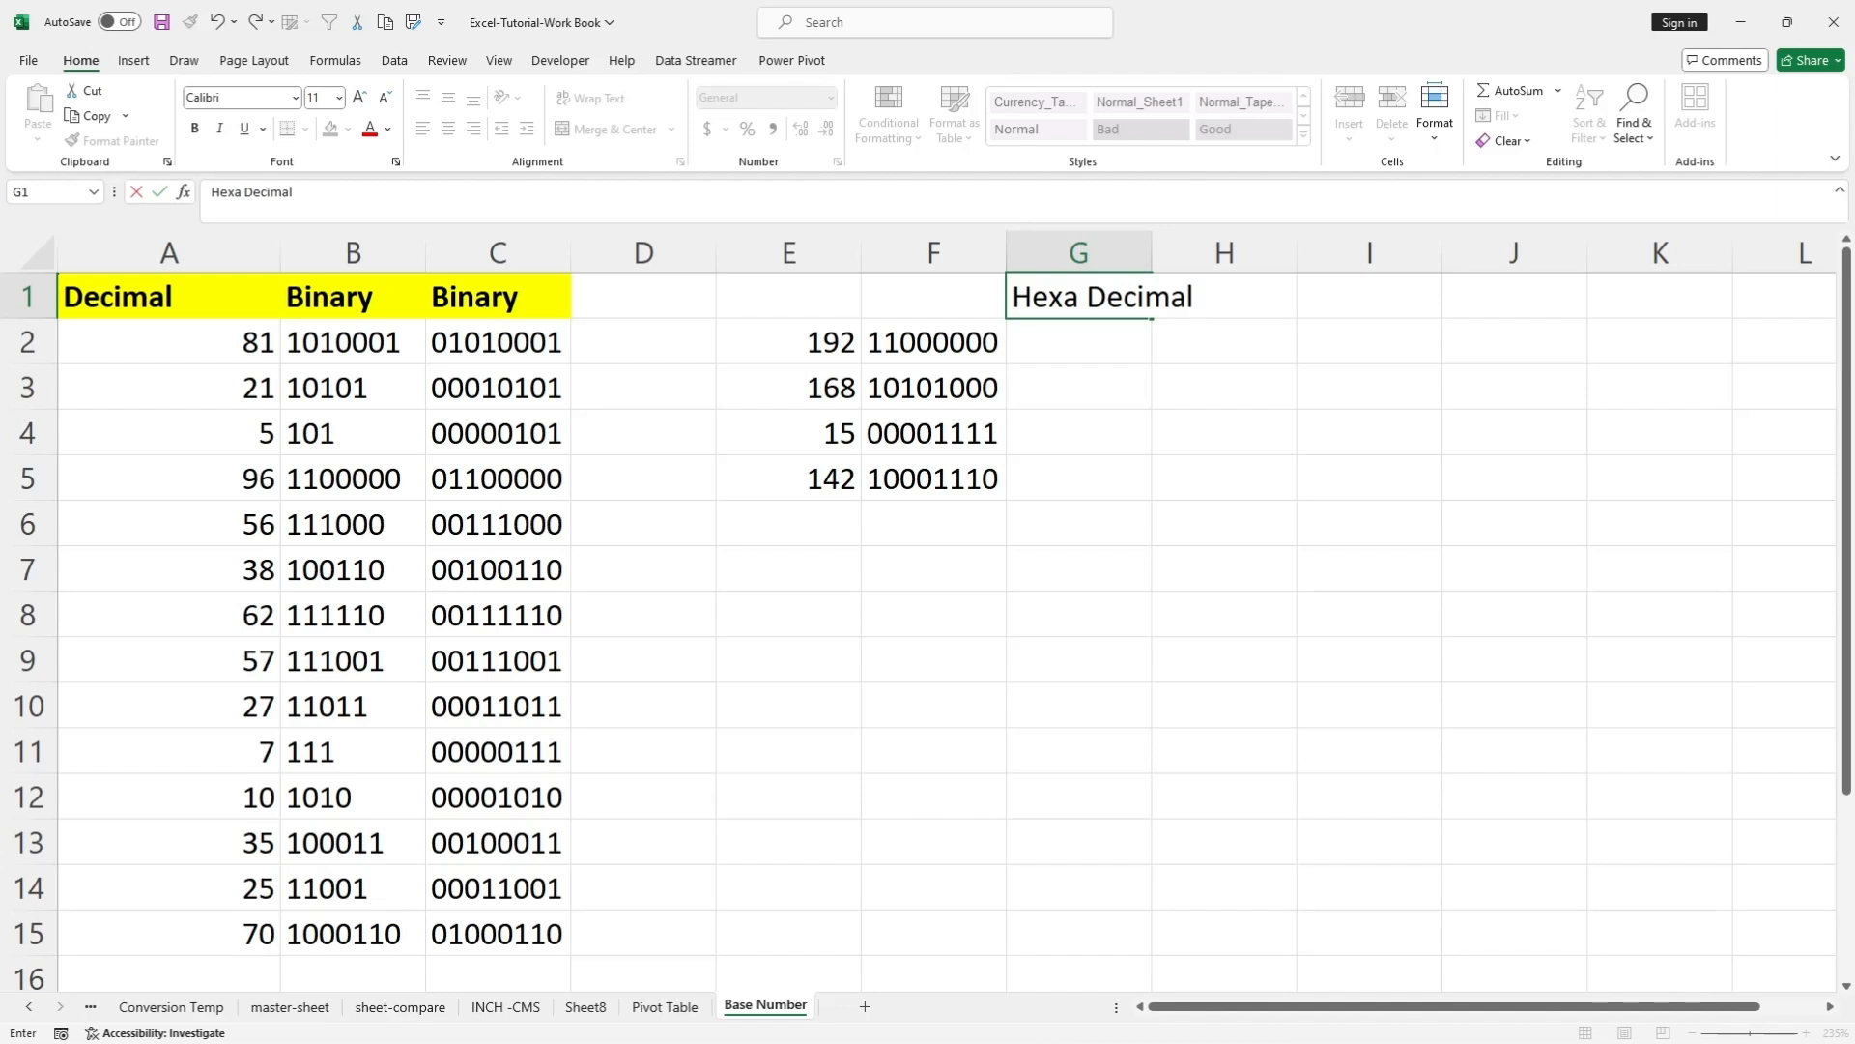
click(1224, 388)
double_click(1152, 253)
drag(1111, 433, 1111, 391)
click(1112, 297)
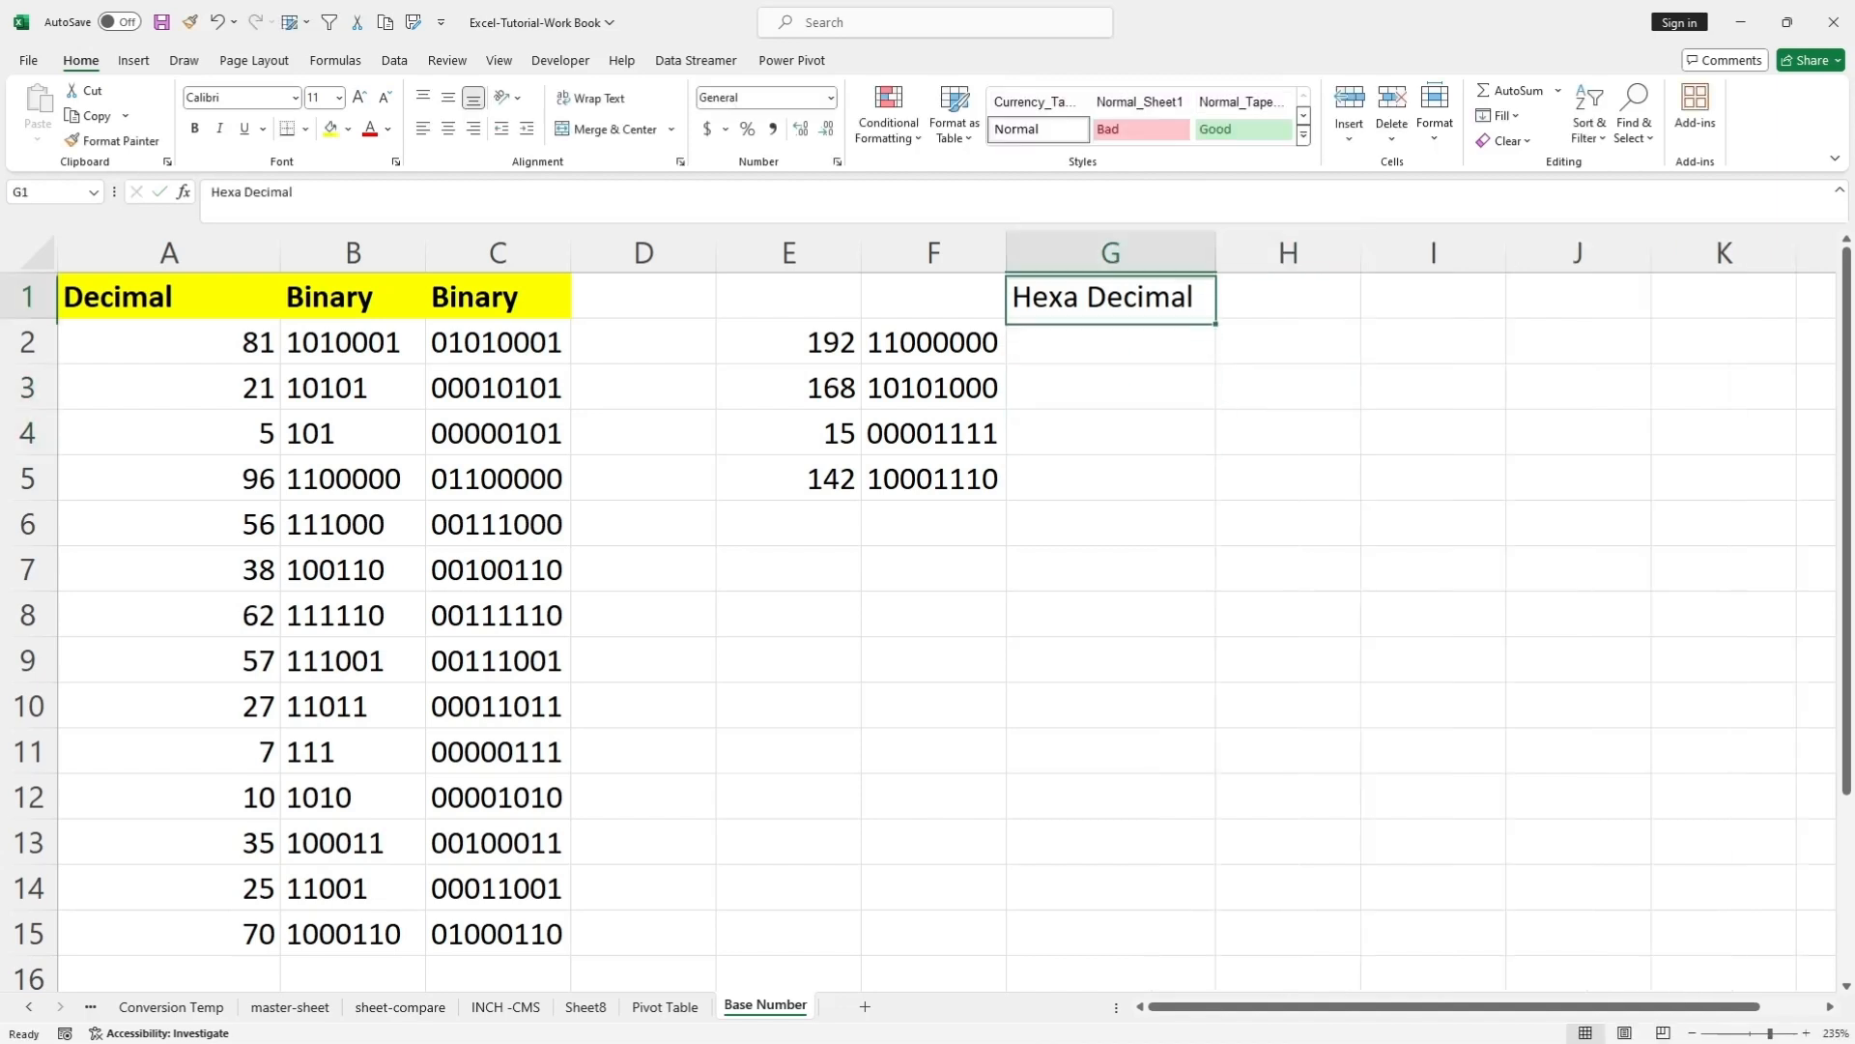
Copy the formatting of the Decimal header in A1 onto the Hexa Decimal header in G1.
click(169, 296)
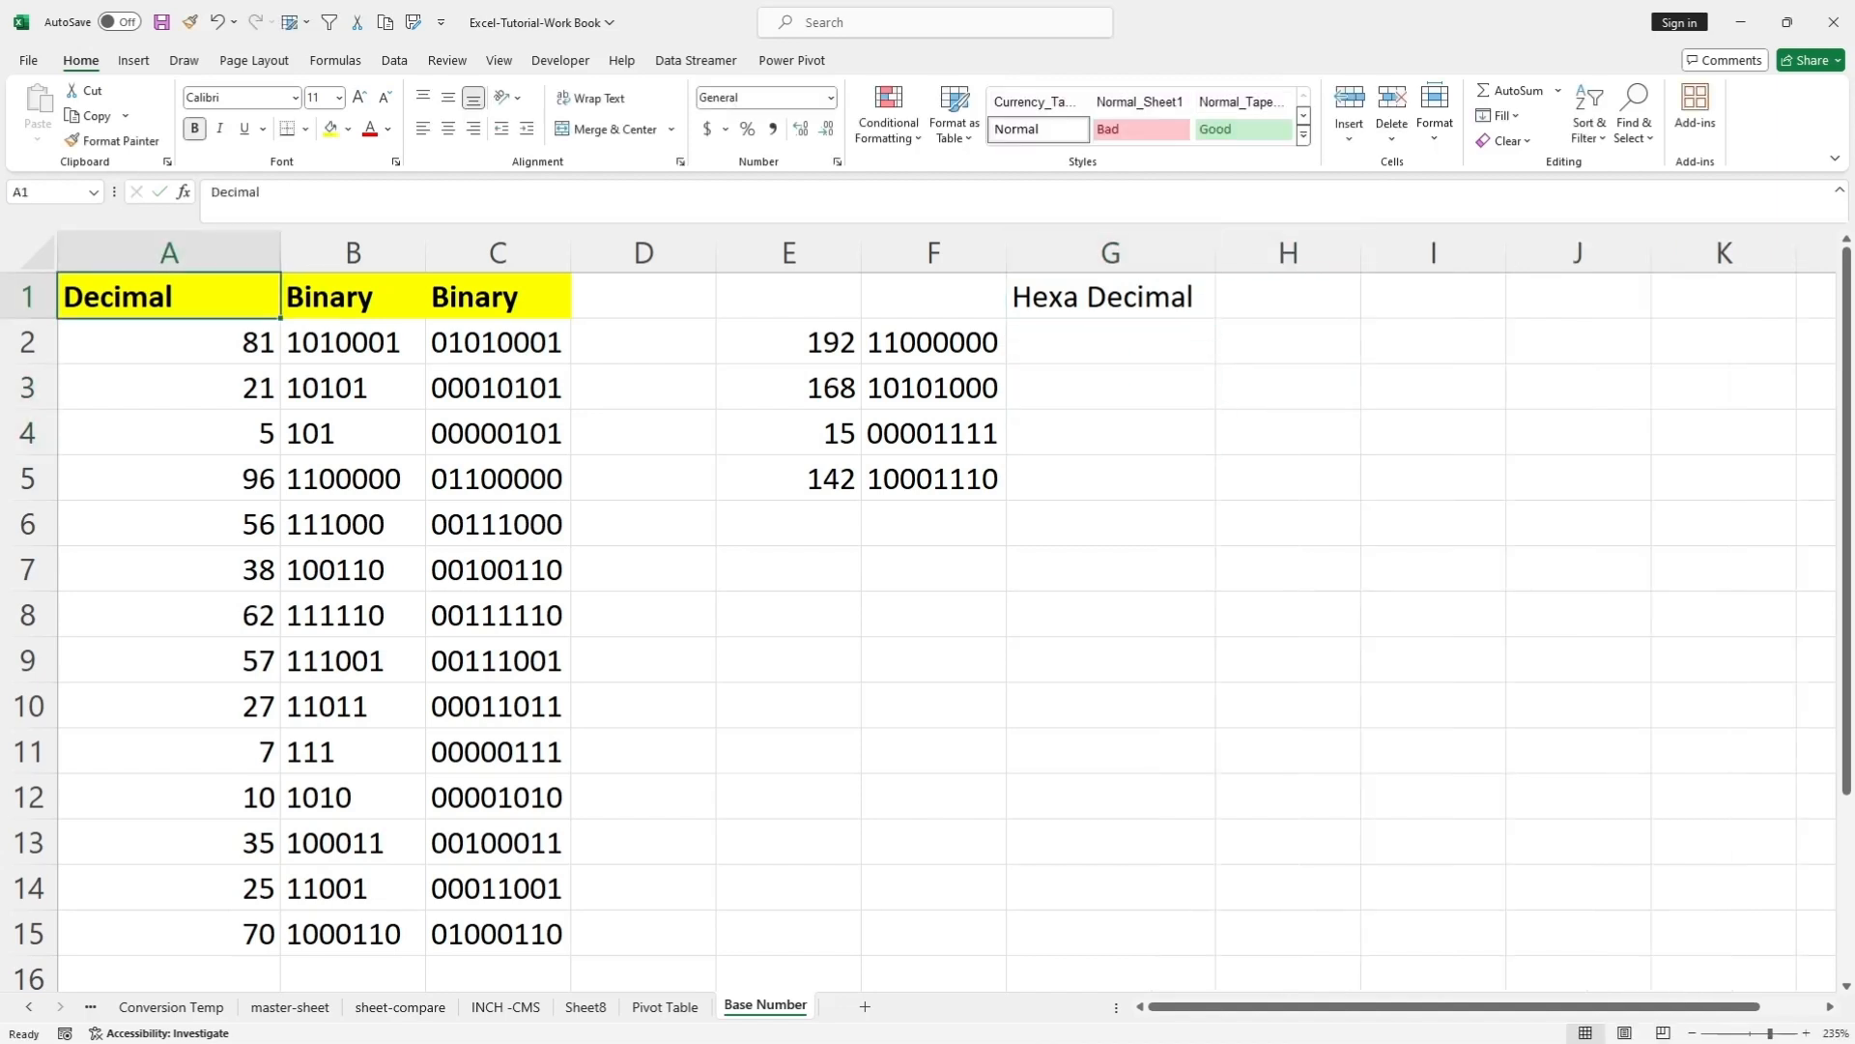
click(114, 141)
click(1112, 296)
click(1111, 387)
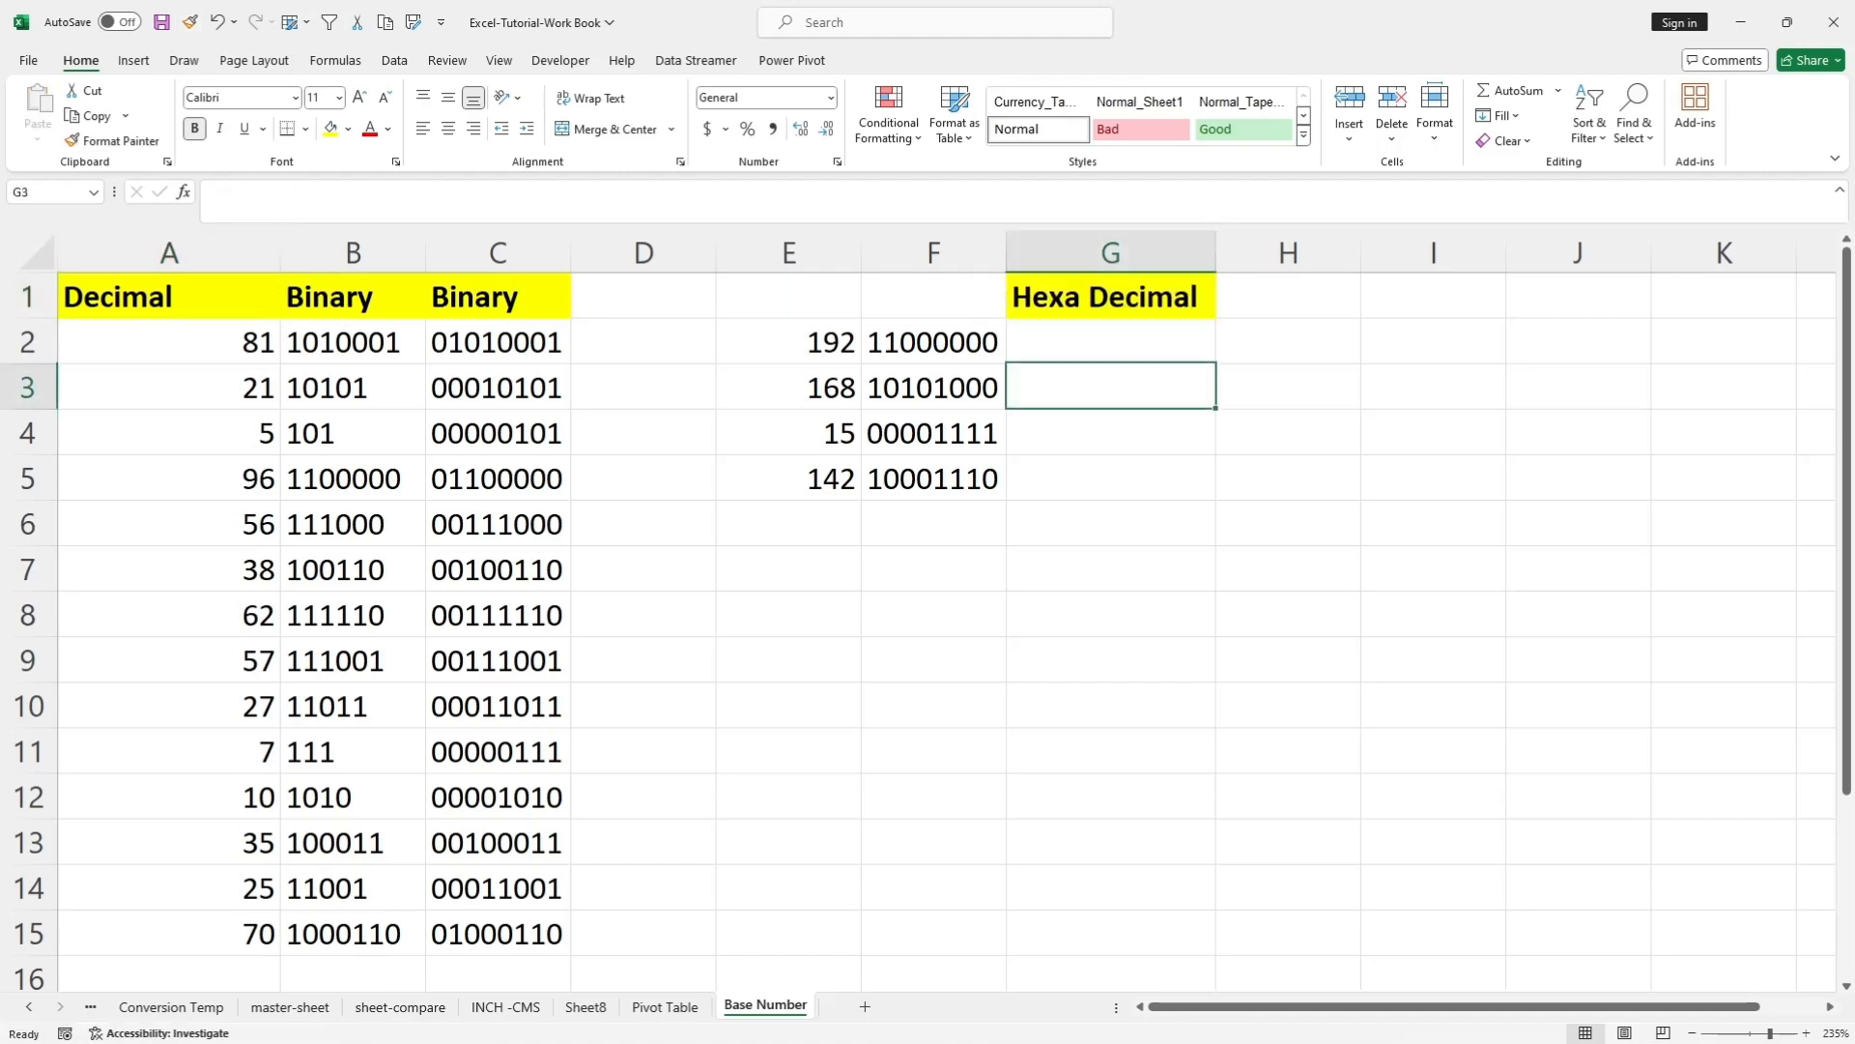
Enter the formula =BASE(A2,16) in G2 to convert the decimal number in A2 to hexadecimal.
double_click(1111, 342)
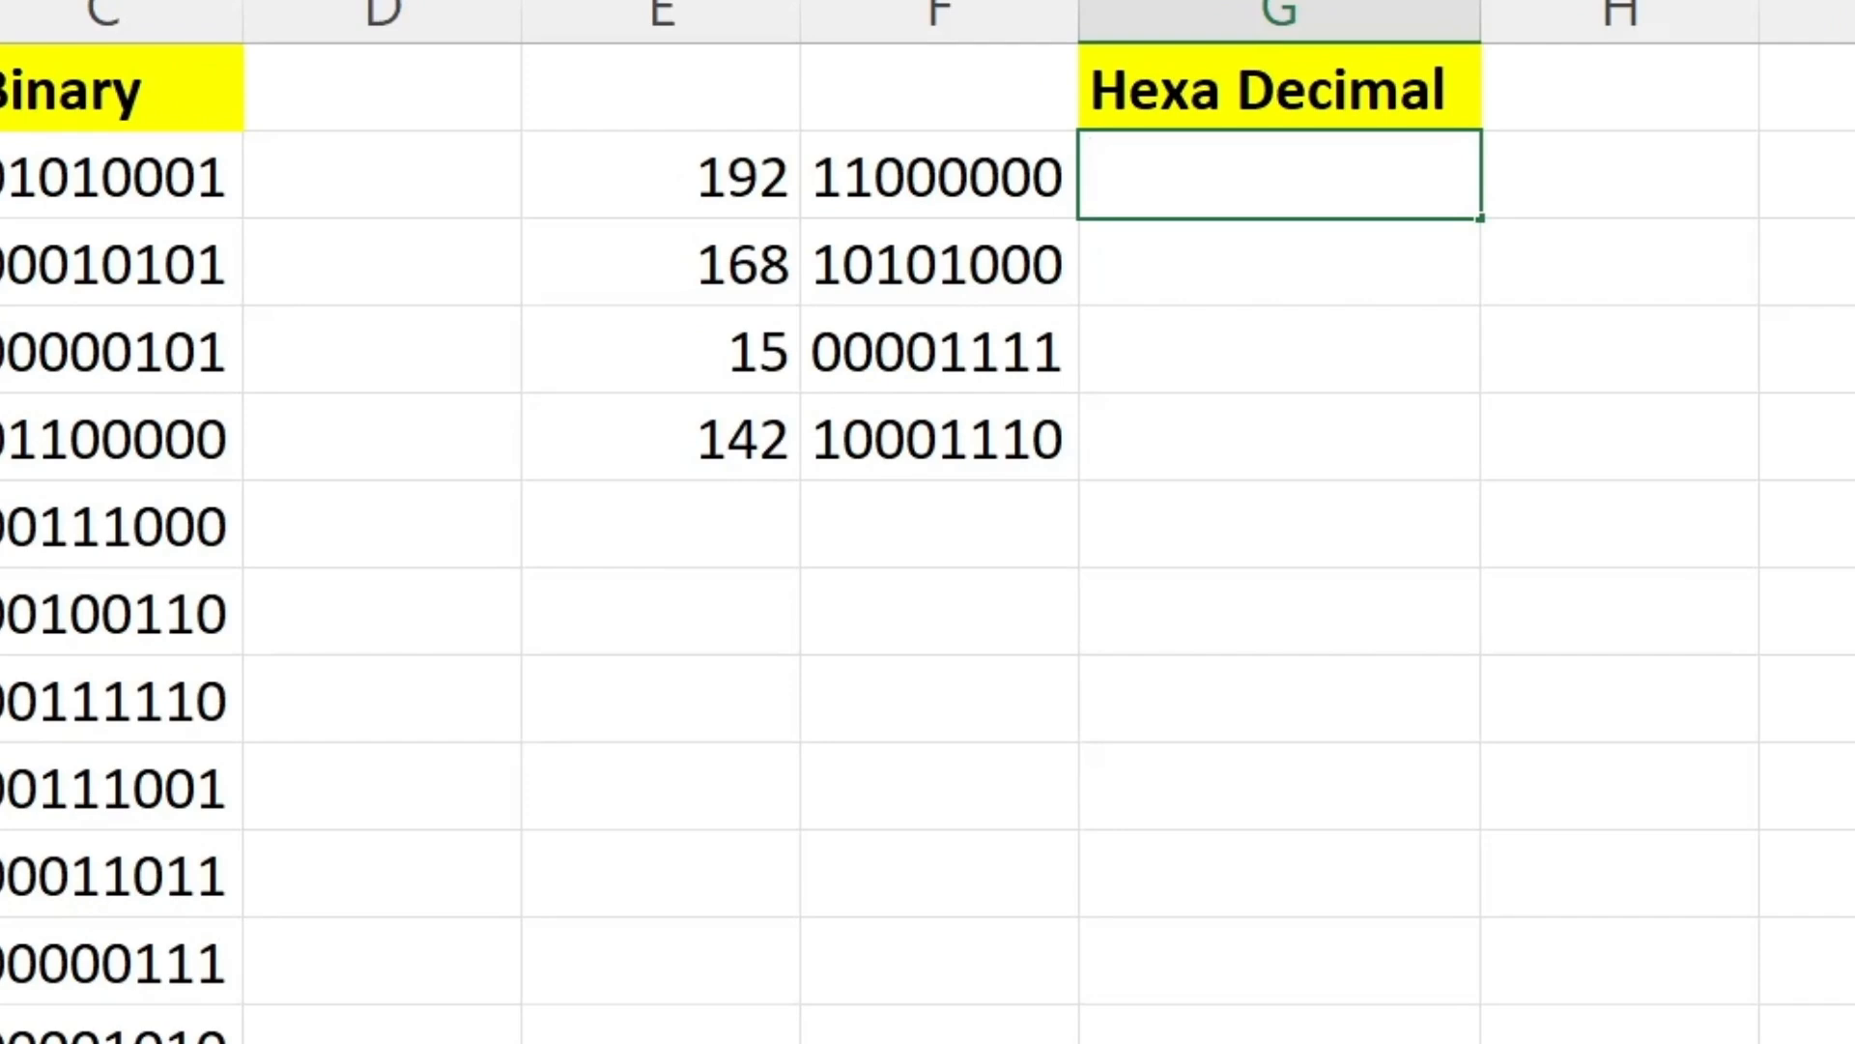
text(=BASE)
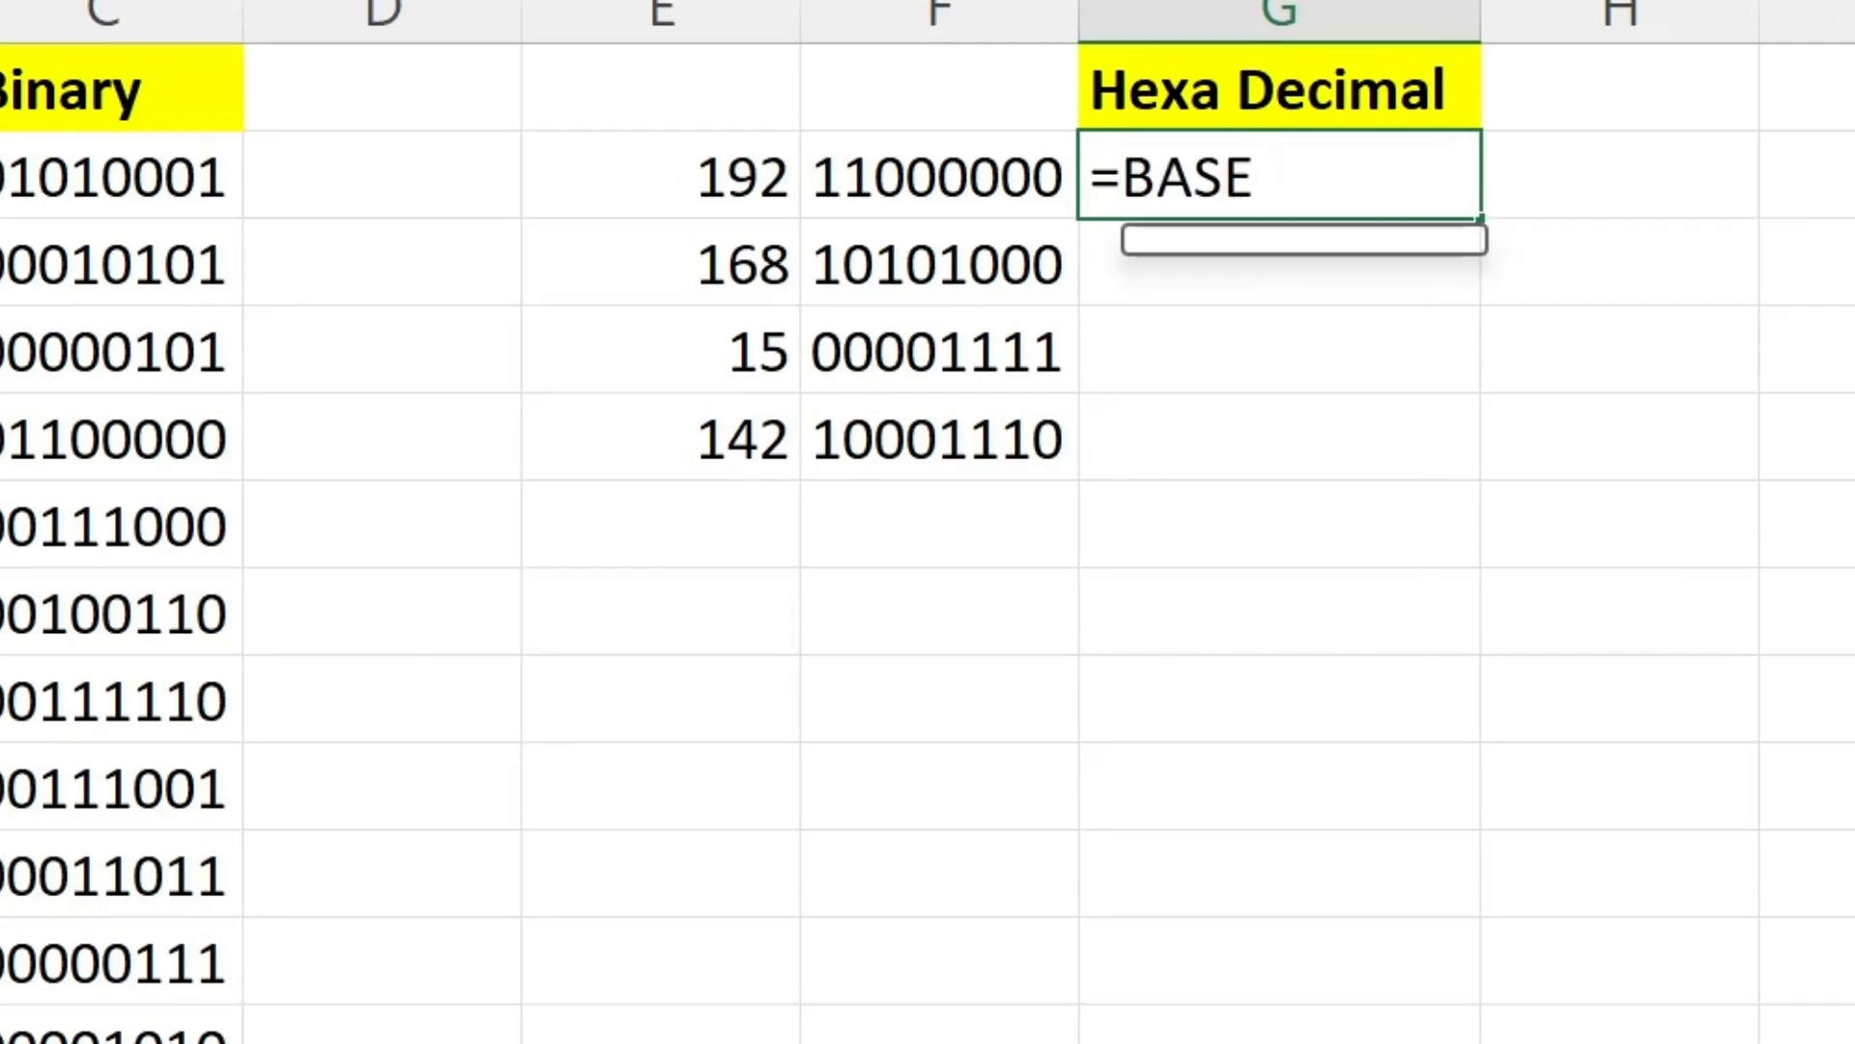
text((A2,)
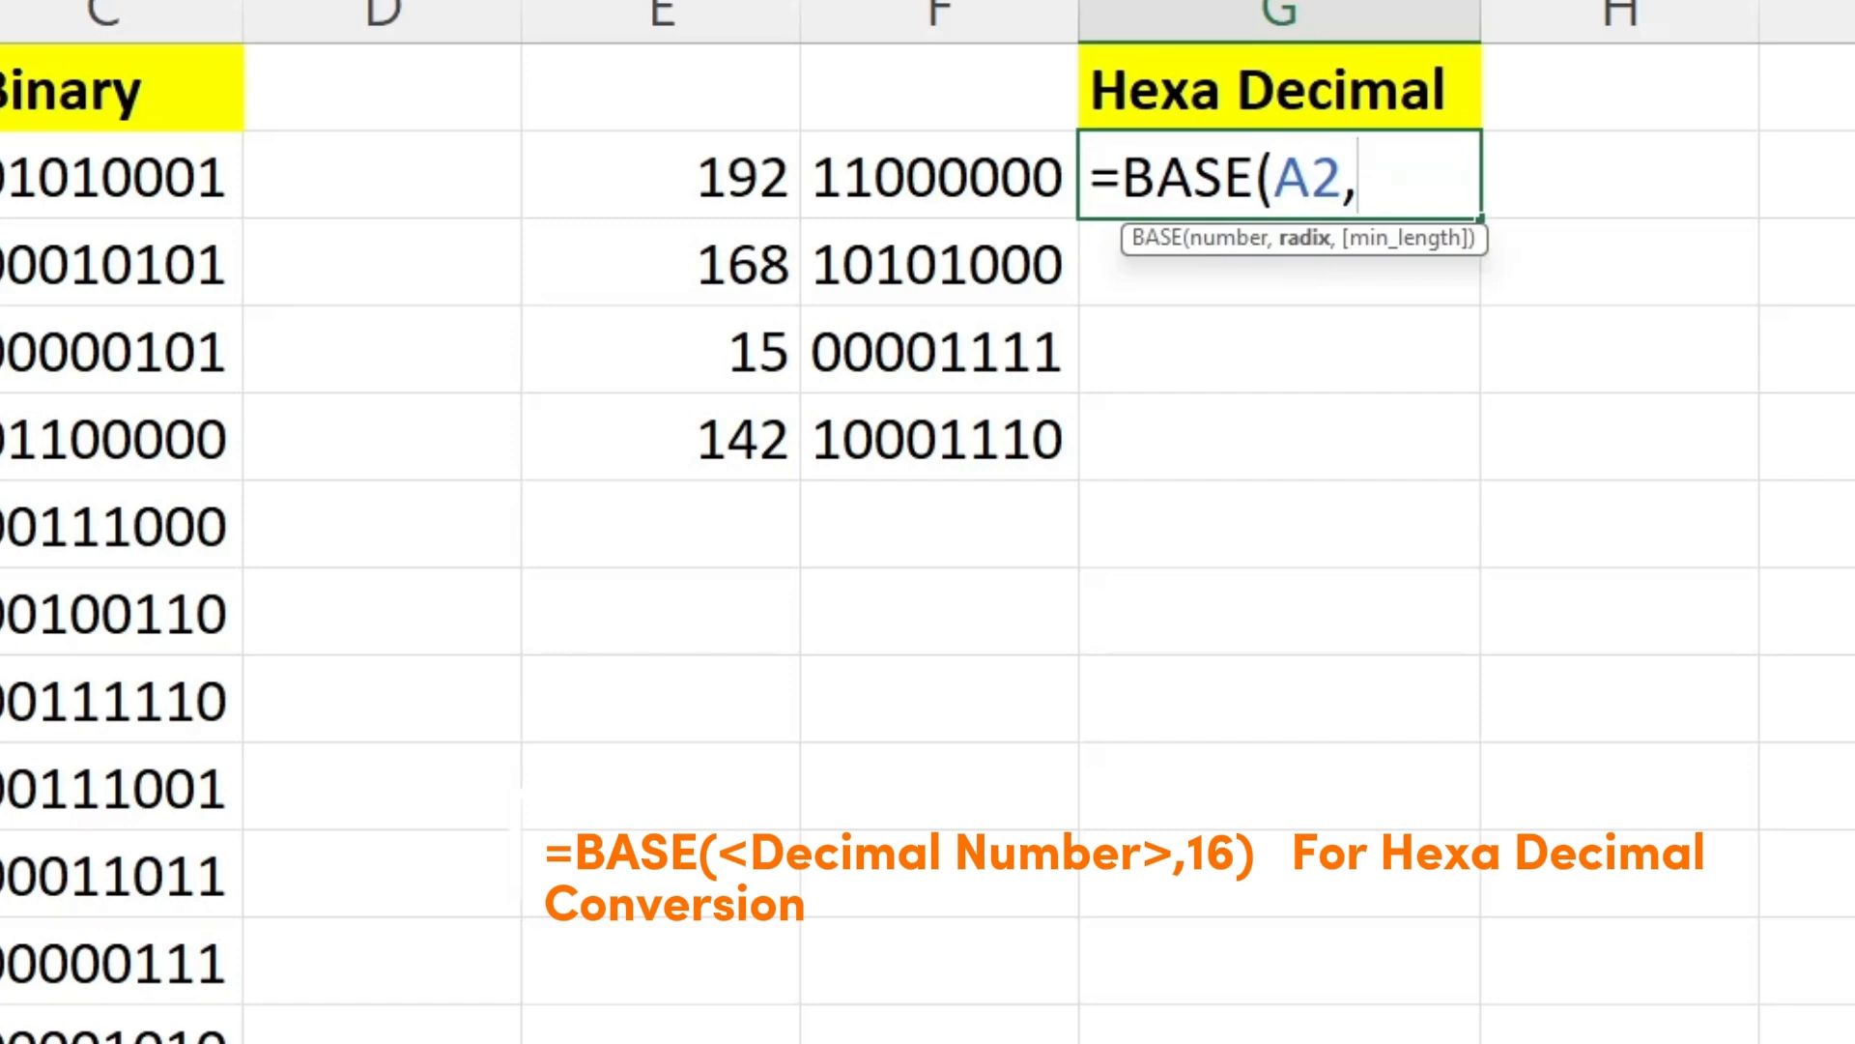
text(16)
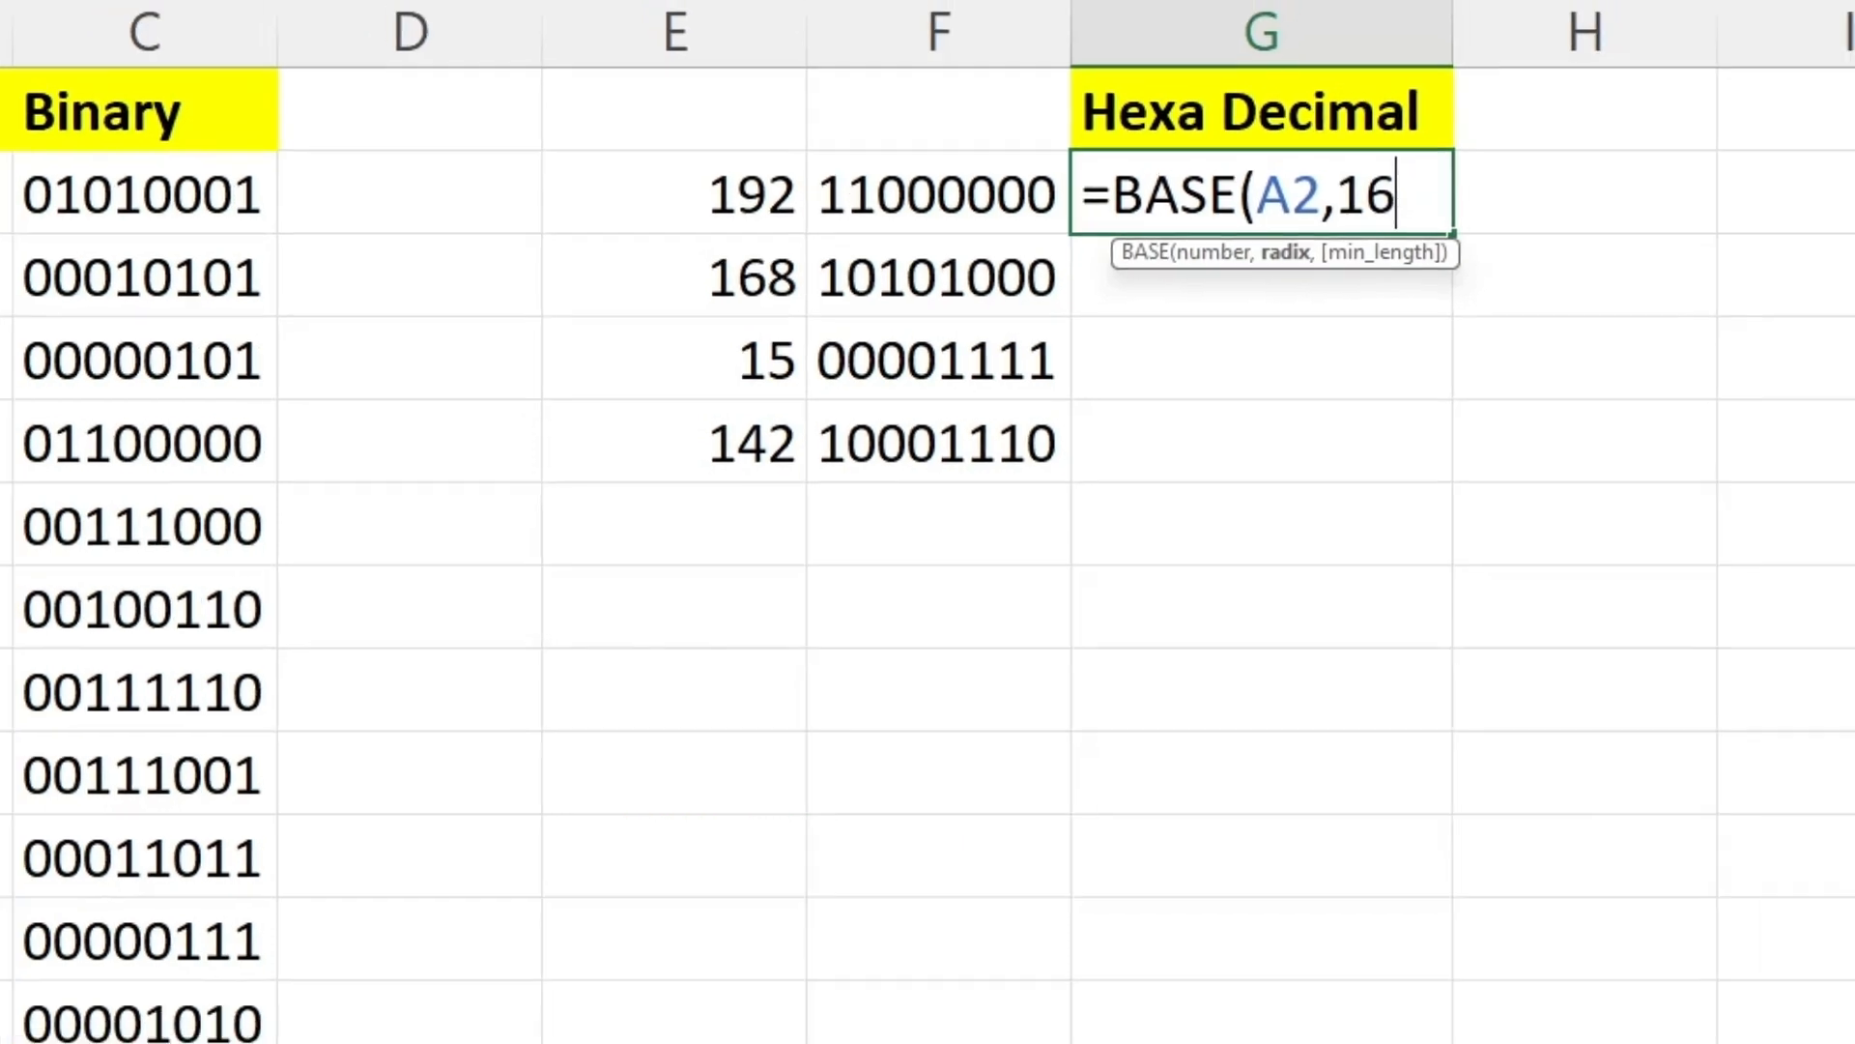
text())
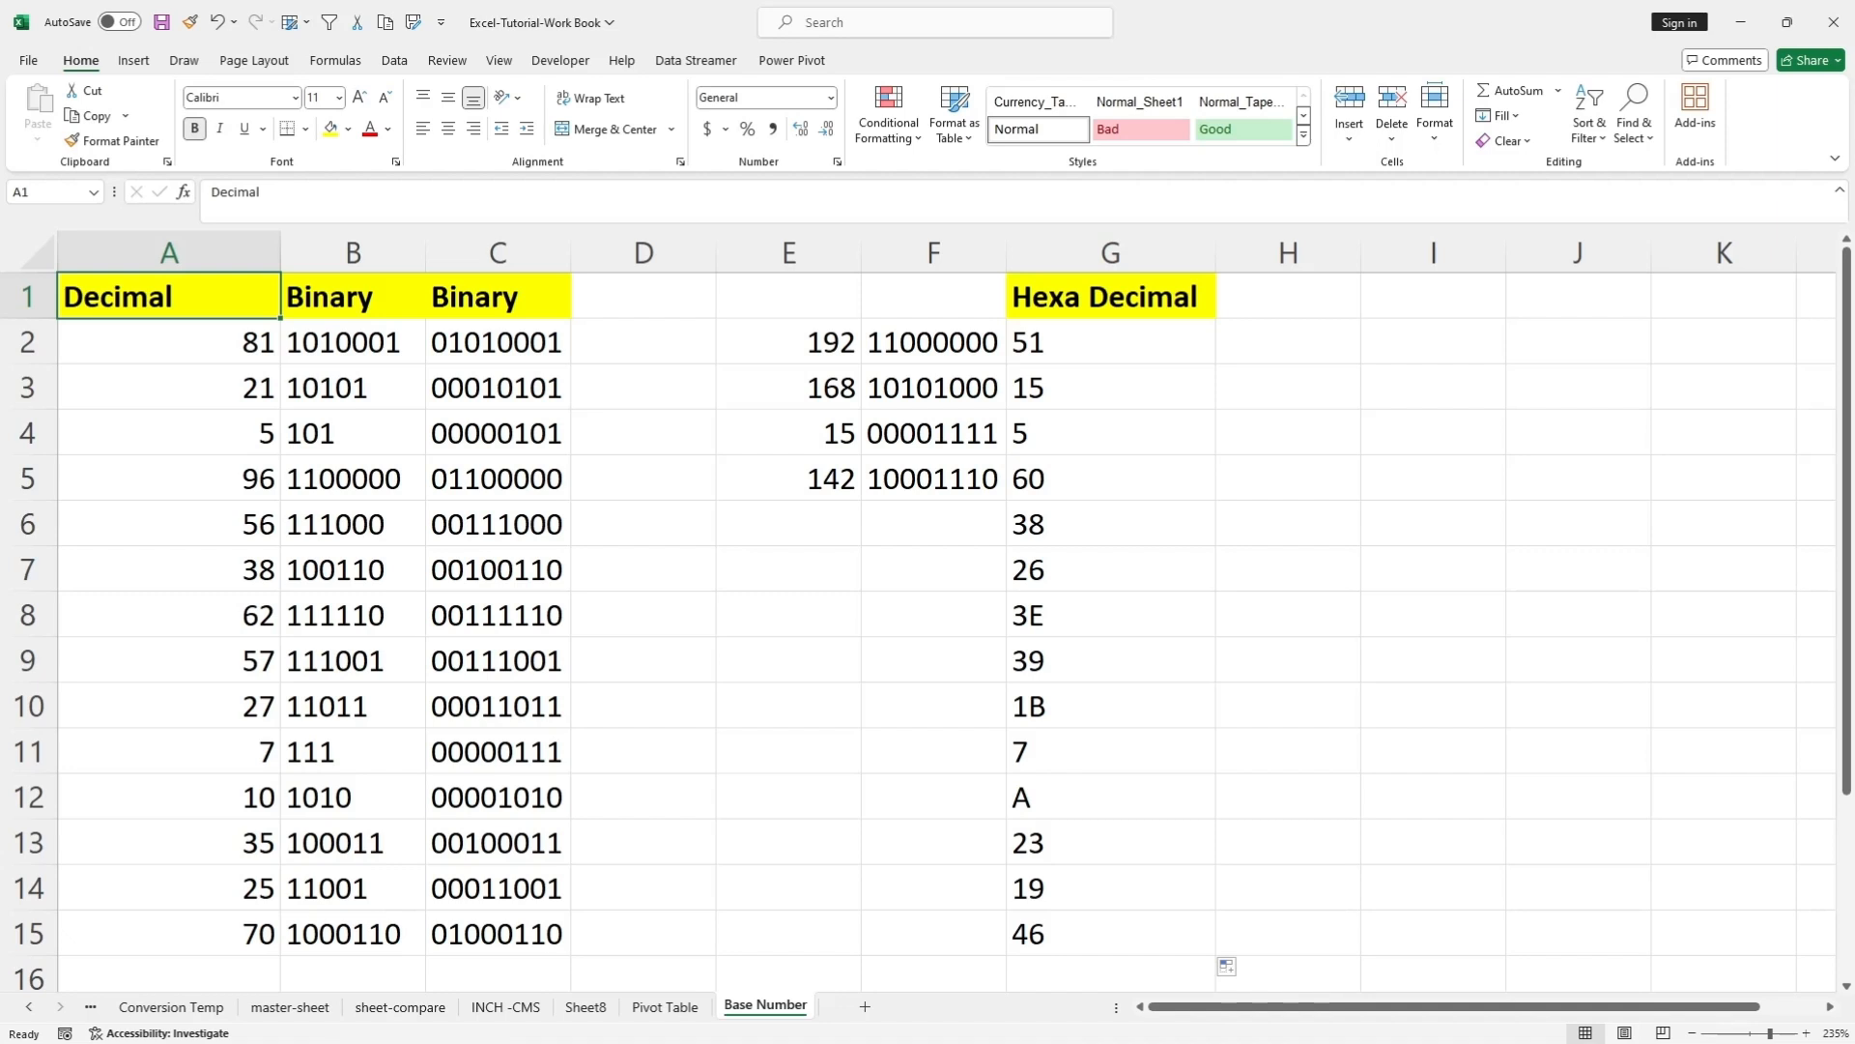
Fill the hexadecimal conversion formula from G2 down to G15.
drag(1111, 342, 1112, 933)
click(1111, 797)
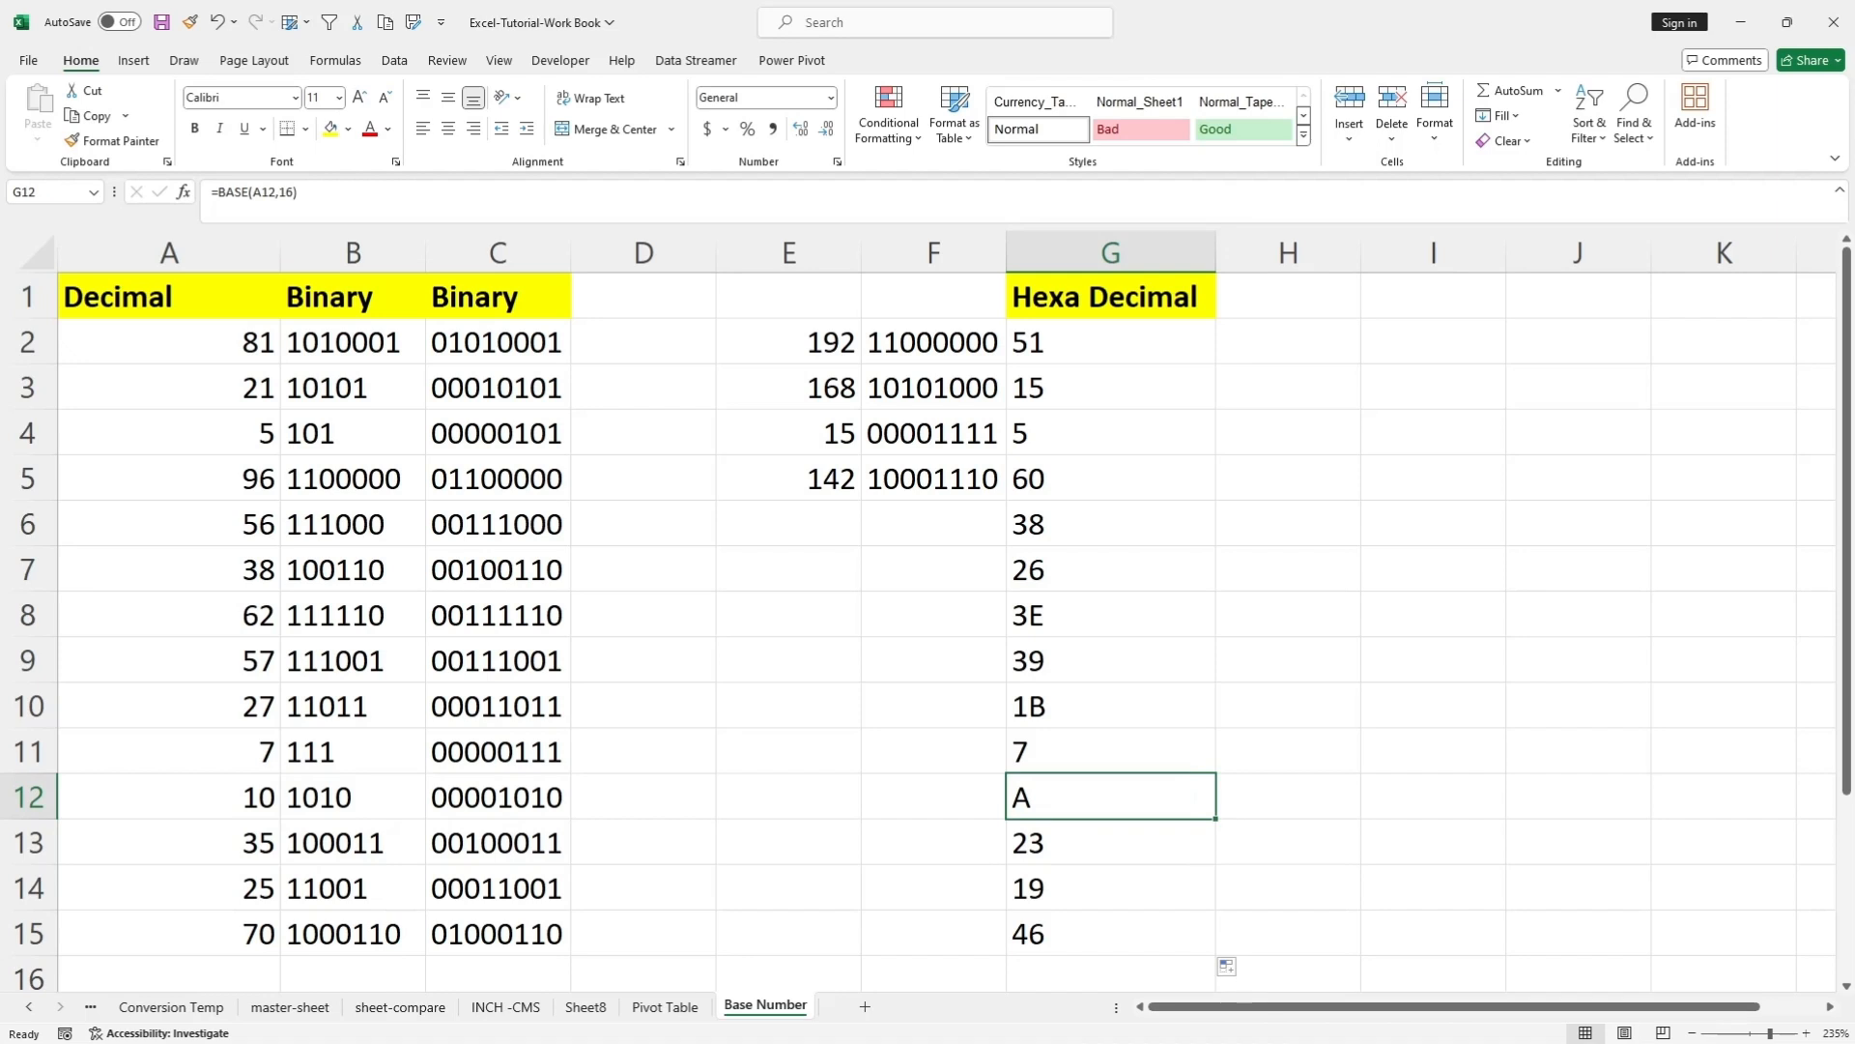
mouse_move(143, 775)
mouse_down()
mouse_move(1150, 819)
mouse_move(1077, 812)
mouse_move(1118, 773)
mouse_up()
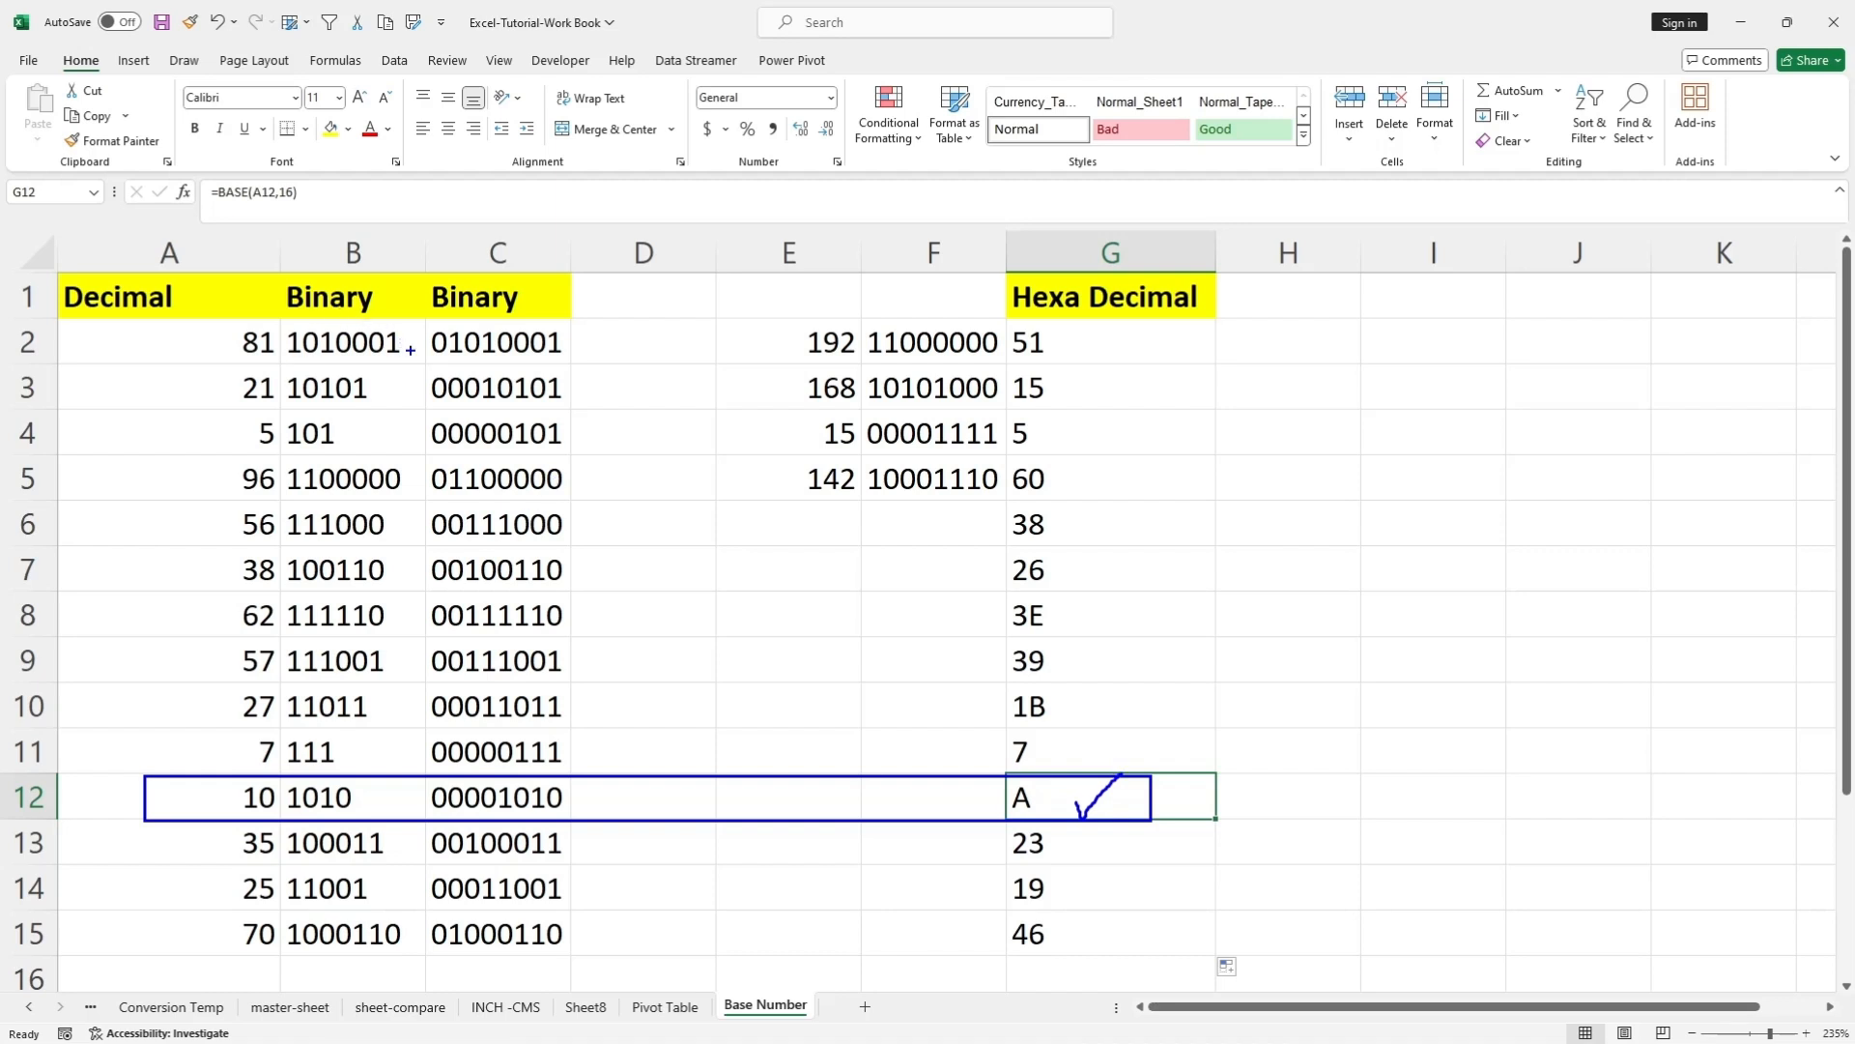
mouse_move(215, 289)
mouse_down()
mouse_move(348, 288)
mouse_move(386, 263)
mouse_up()
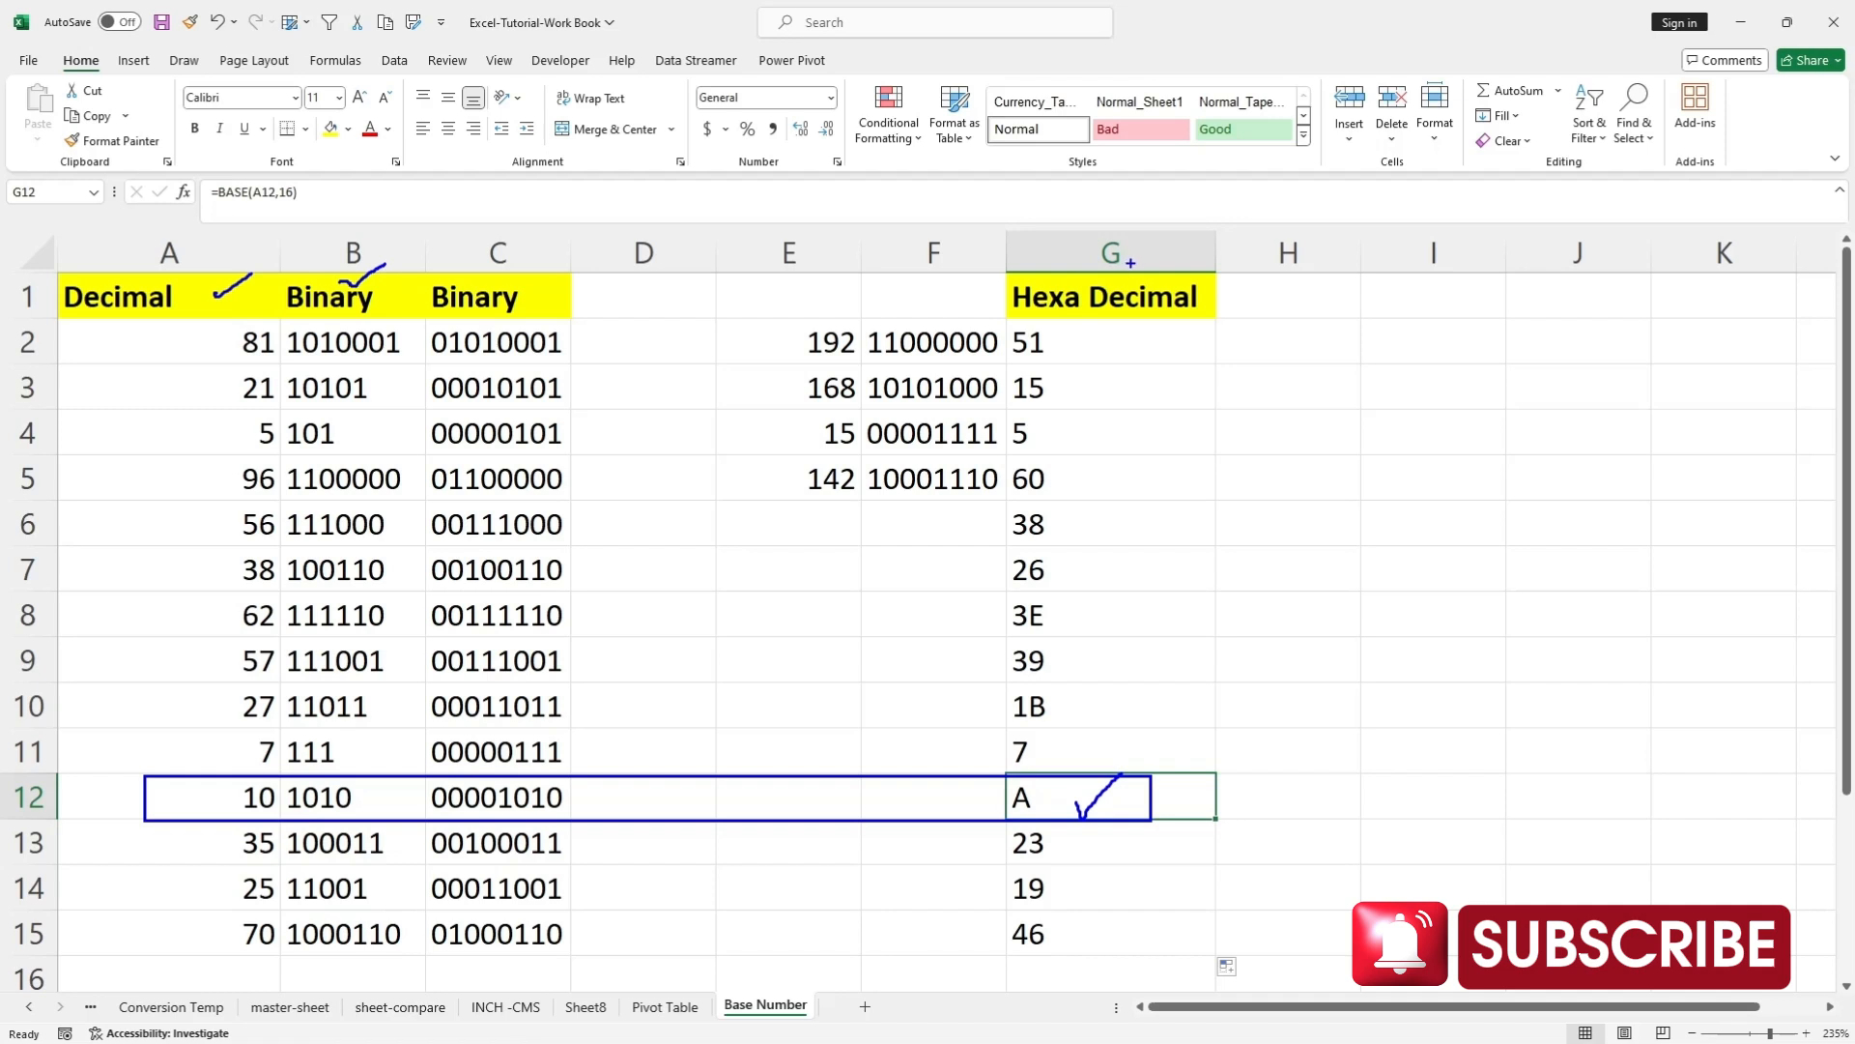
drag(1129, 259, 1172, 245)
drag(542, 300, 577, 289)
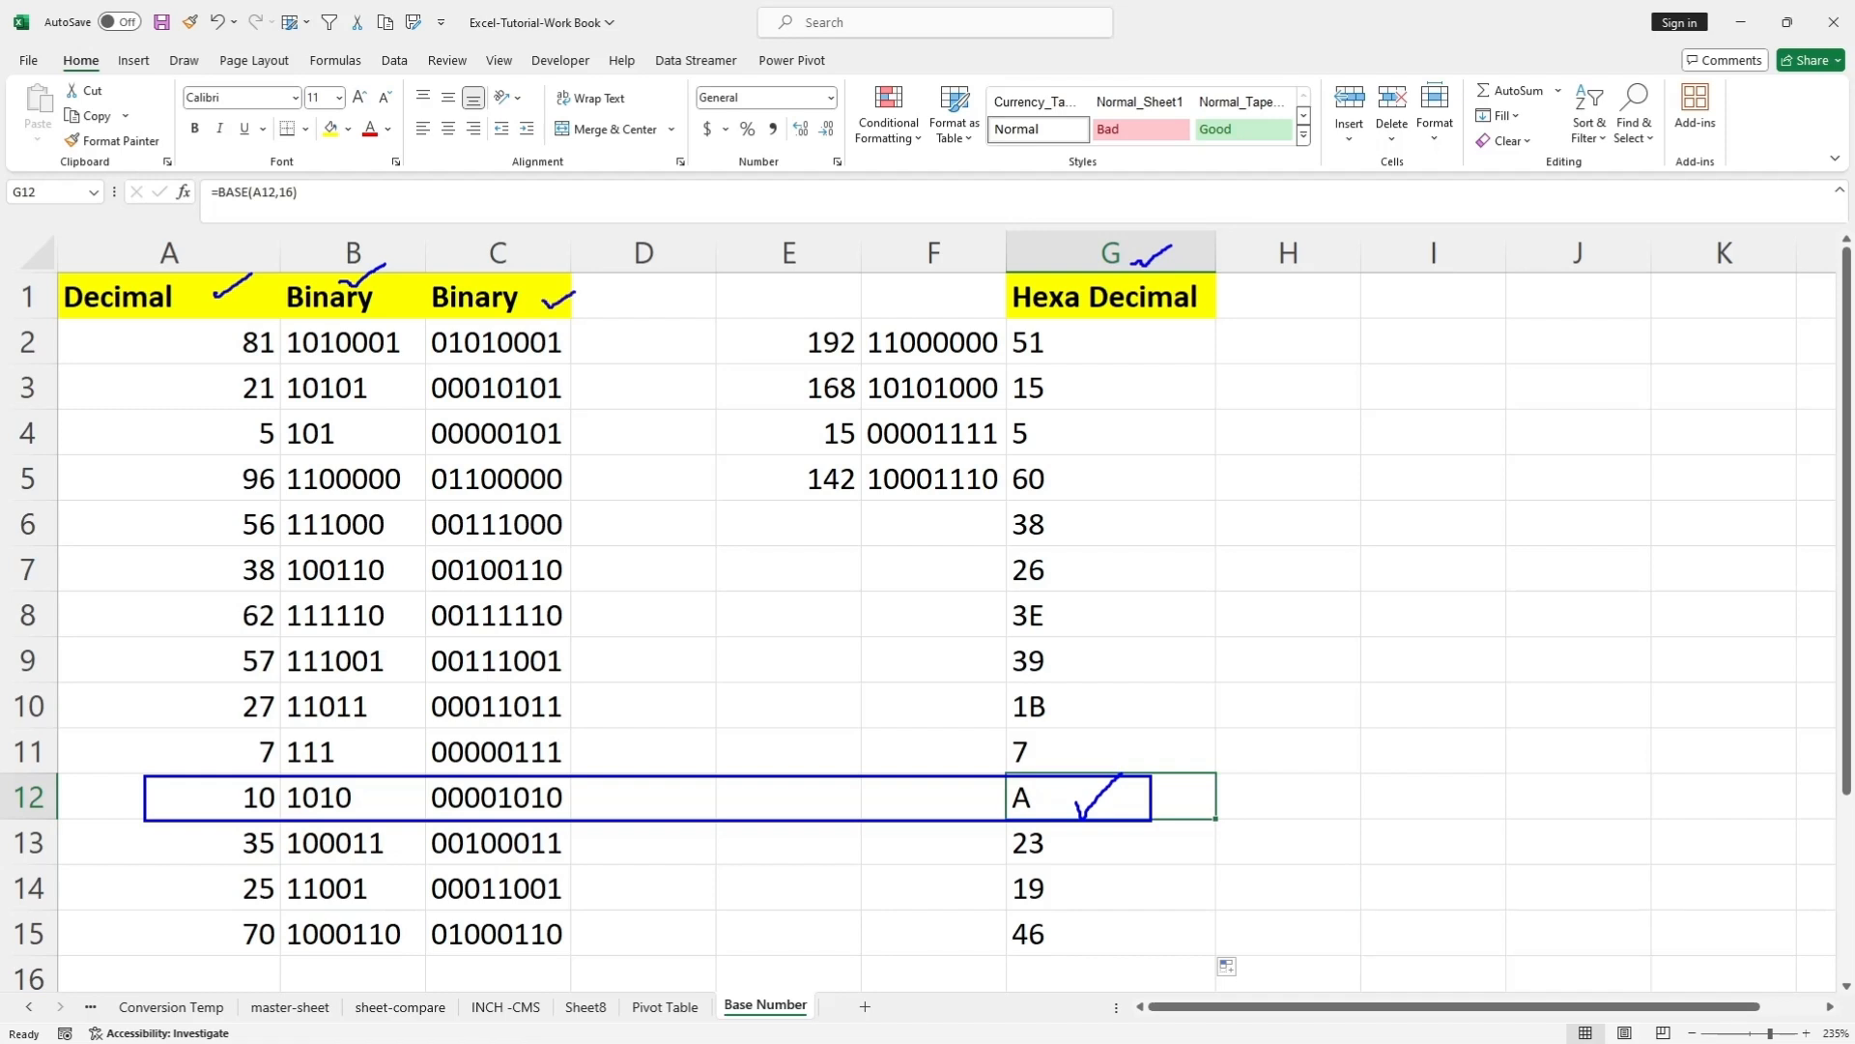